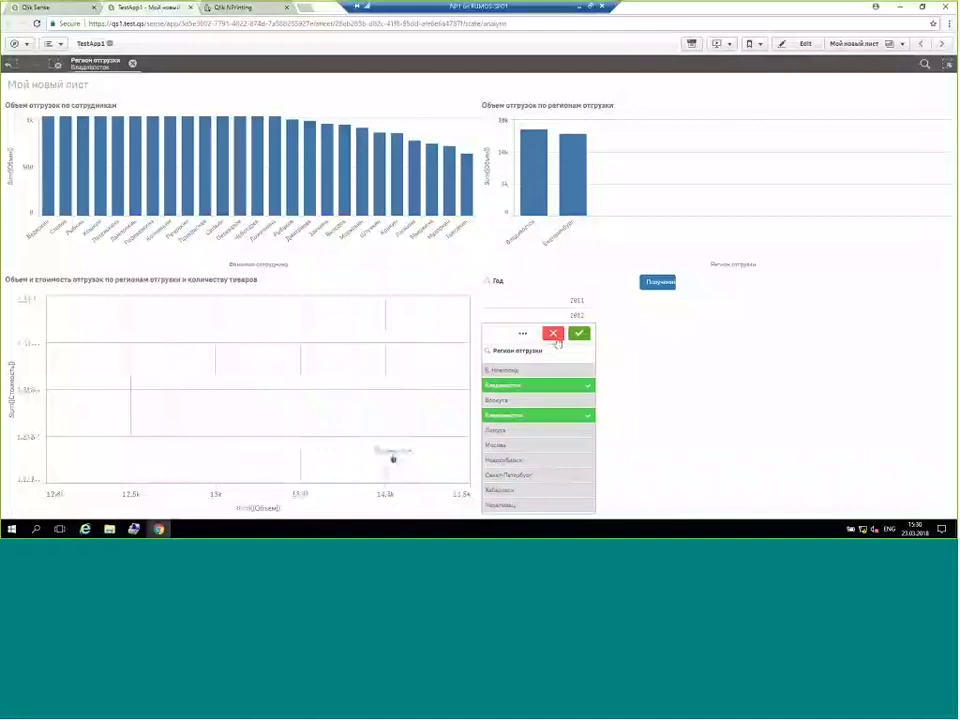
Clear the selections in the TestApp1 sheet and switch to the Qlik NPrinting dashboard
{"action": "left_click", "coordinate": [668, 306]}
{"action": "key", "text": "ctrl+shift+d"}
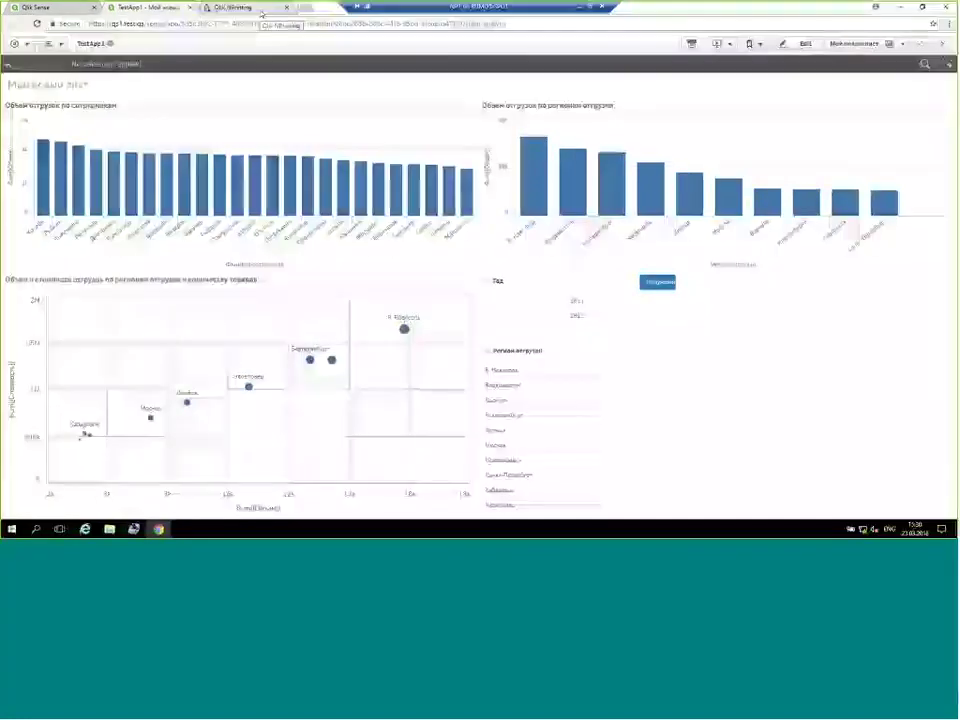
{"action": "left_click", "coordinate": [261, 11]}
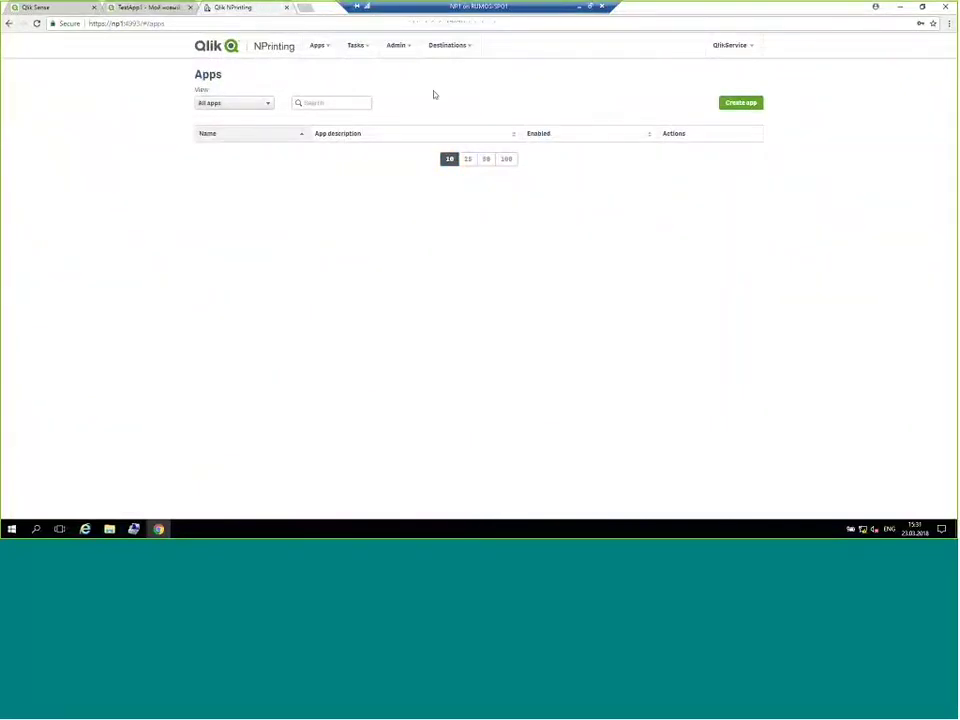
{"action": "left_click", "coordinate": [227, 58]}
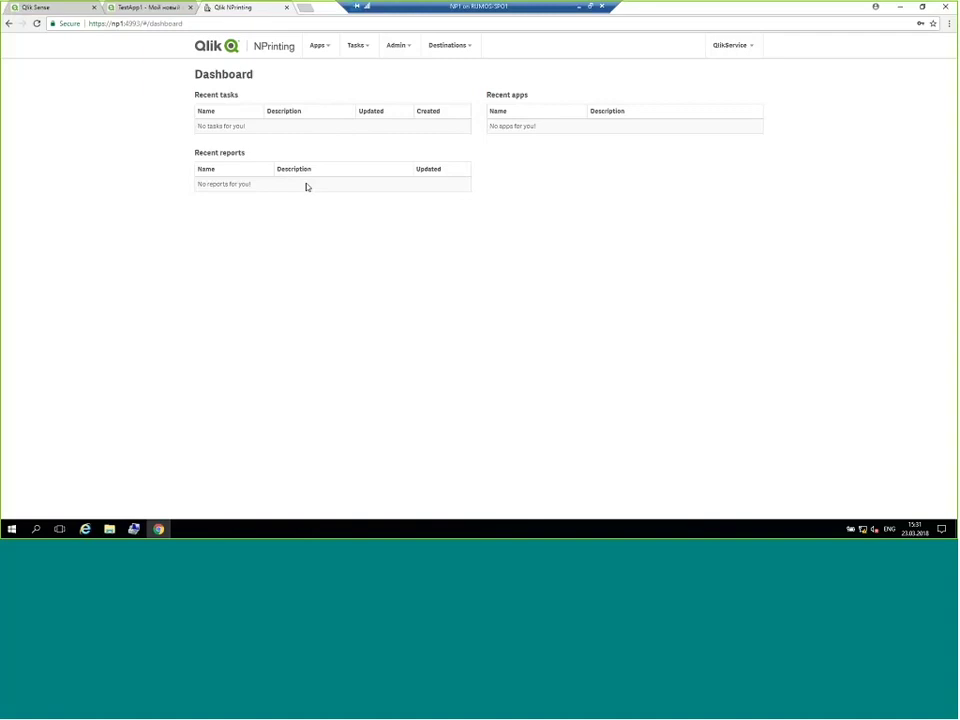
Create an NPrinting app named App1, leaving it enabled
{"action": "left_click", "coordinate": [324, 47]}
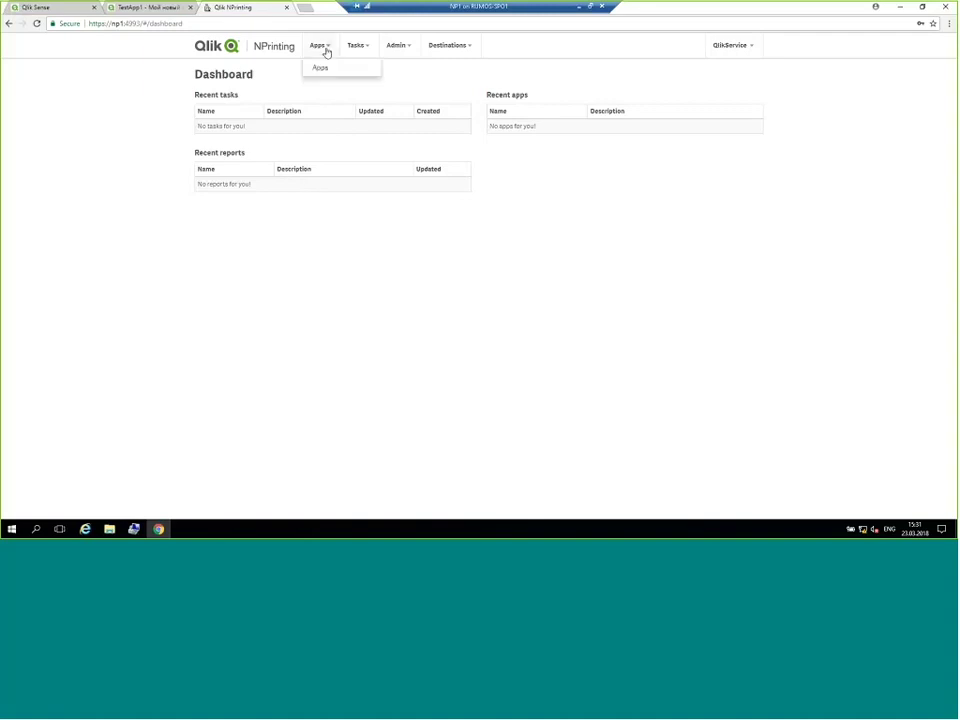
{"action": "left_click", "coordinate": [321, 69]}
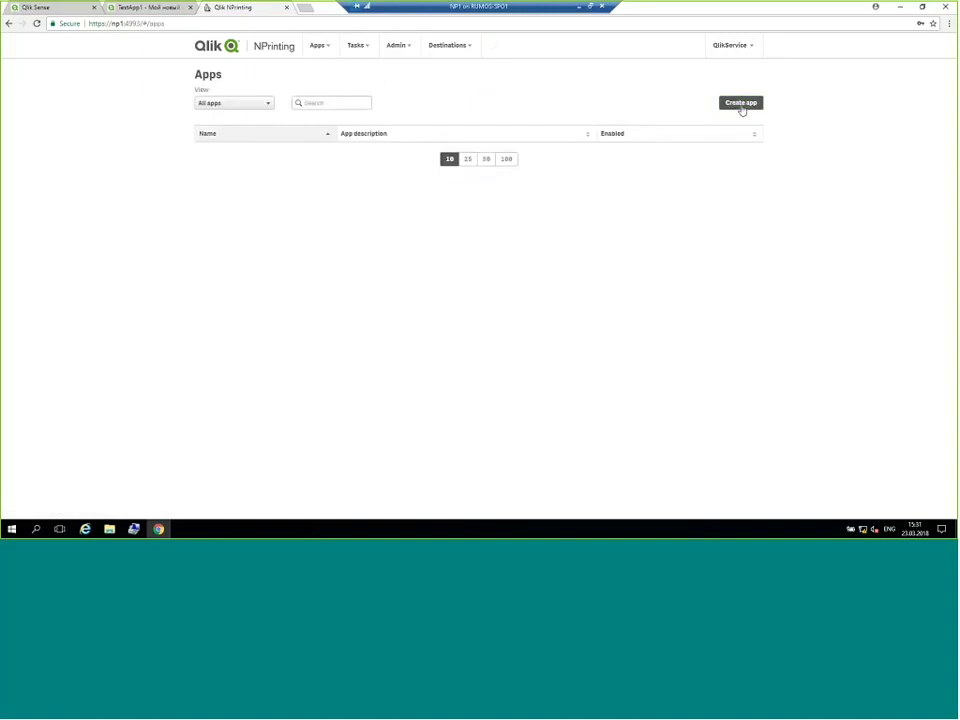
{"action": "left_click", "coordinate": [741, 103]}
{"action": "left_click", "coordinate": [360, 114]}
{"action": "type", "text": "A"}
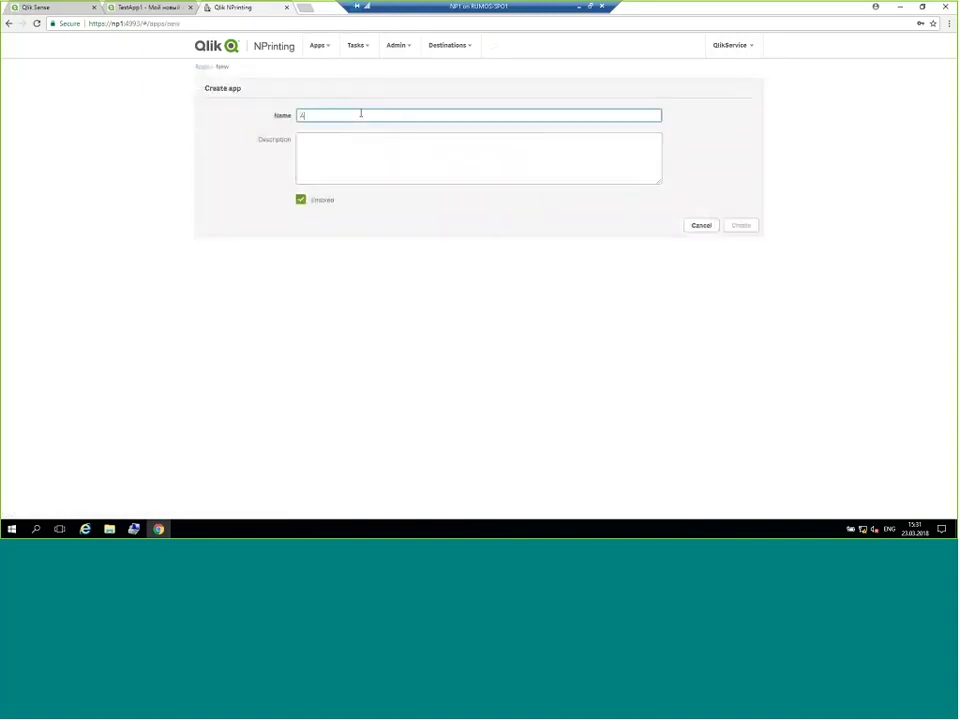
{"action": "type", "text": "pp1"}
{"action": "left_click", "coordinate": [740, 226]}
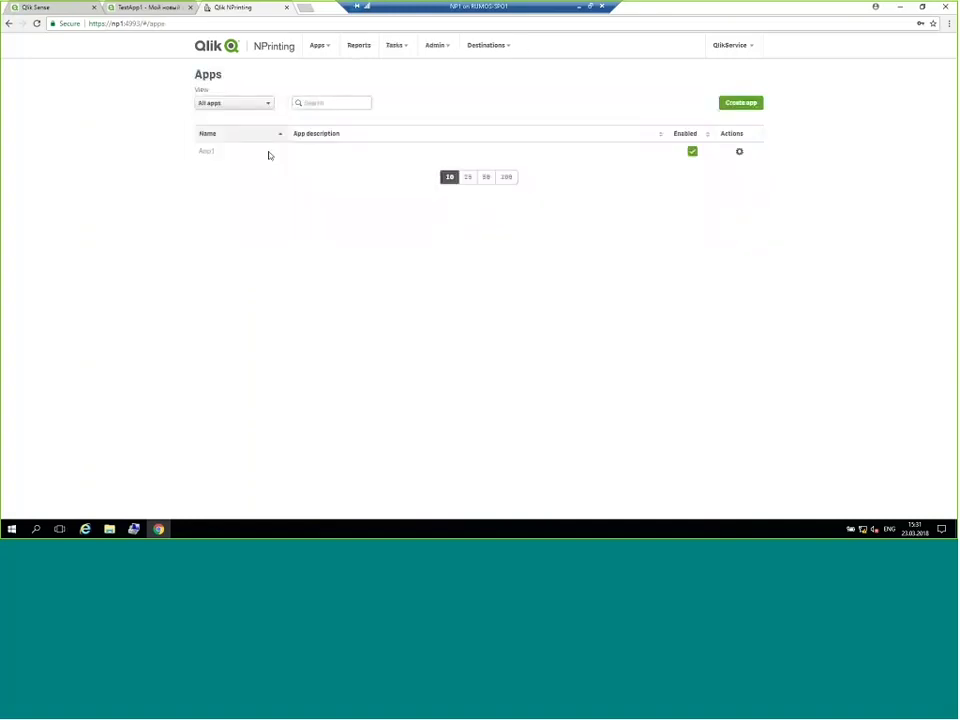
Start a new NPrinting connection and set its source to Qlik Sense
{"action": "left_click", "coordinate": [319, 47]}
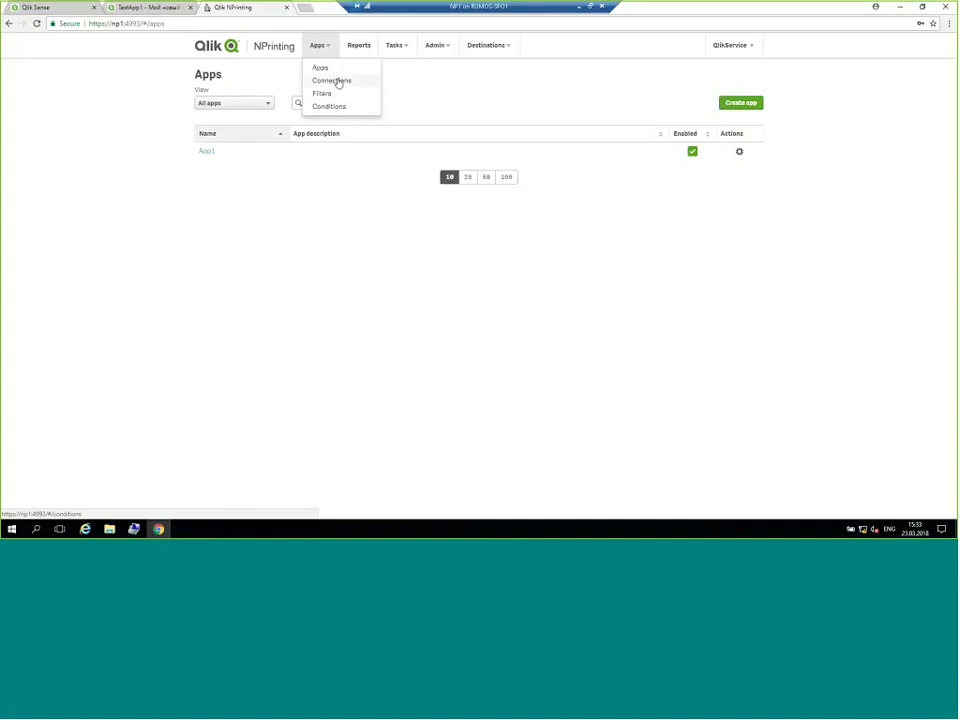
{"action": "left_click", "coordinate": [339, 84]}
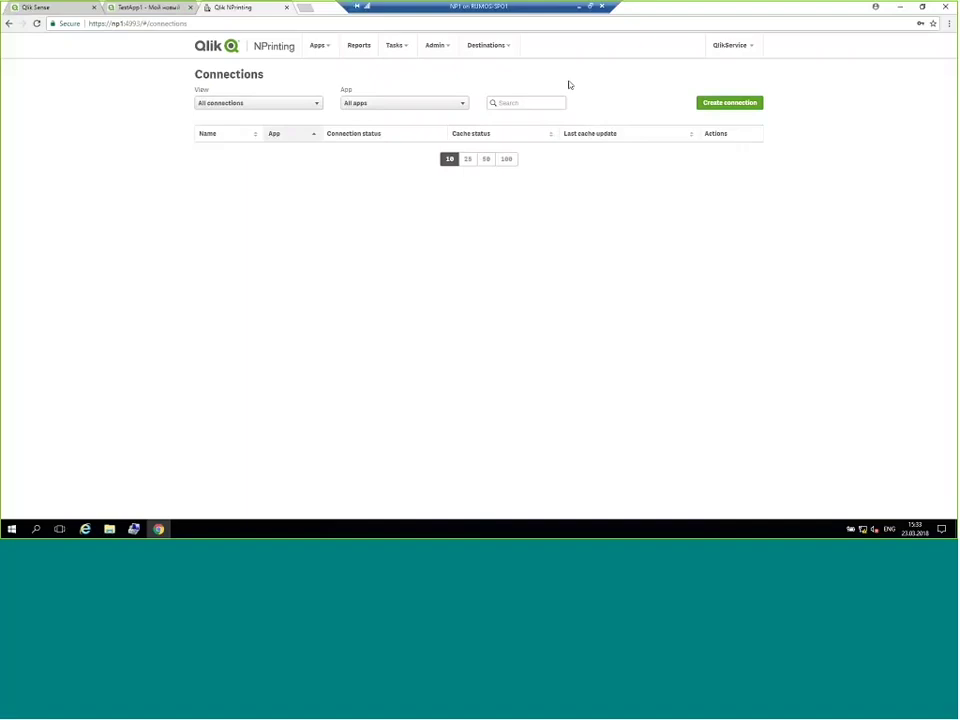
{"action": "left_click", "coordinate": [730, 103]}
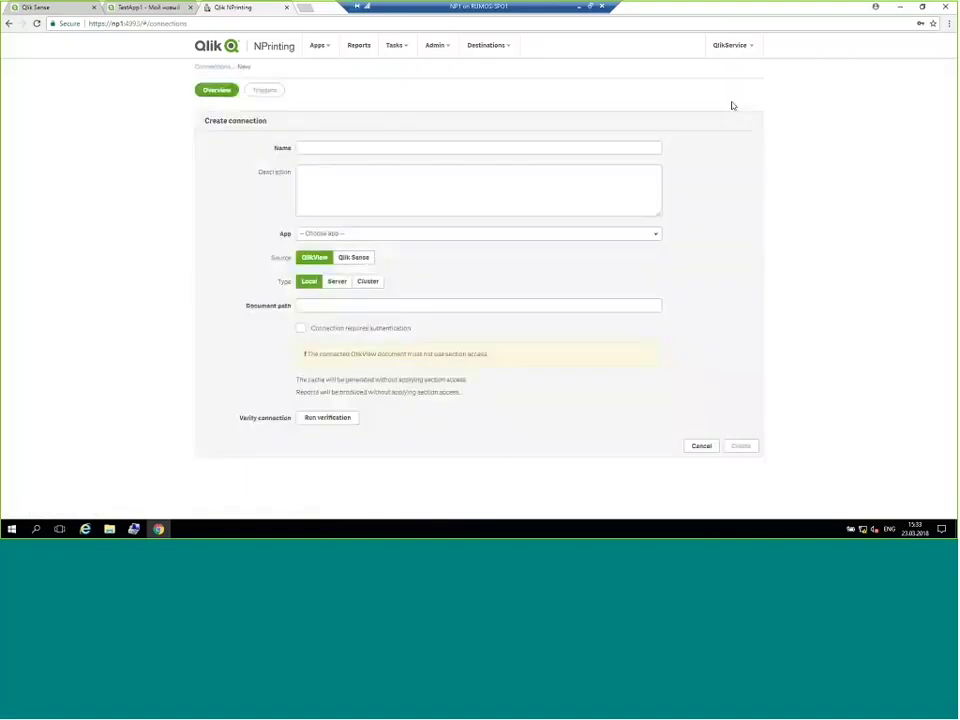
{"action": "left_click", "coordinate": [362, 259]}
{"action": "left_click", "coordinate": [354, 259]}
{"action": "left_click", "coordinate": [357, 258]}
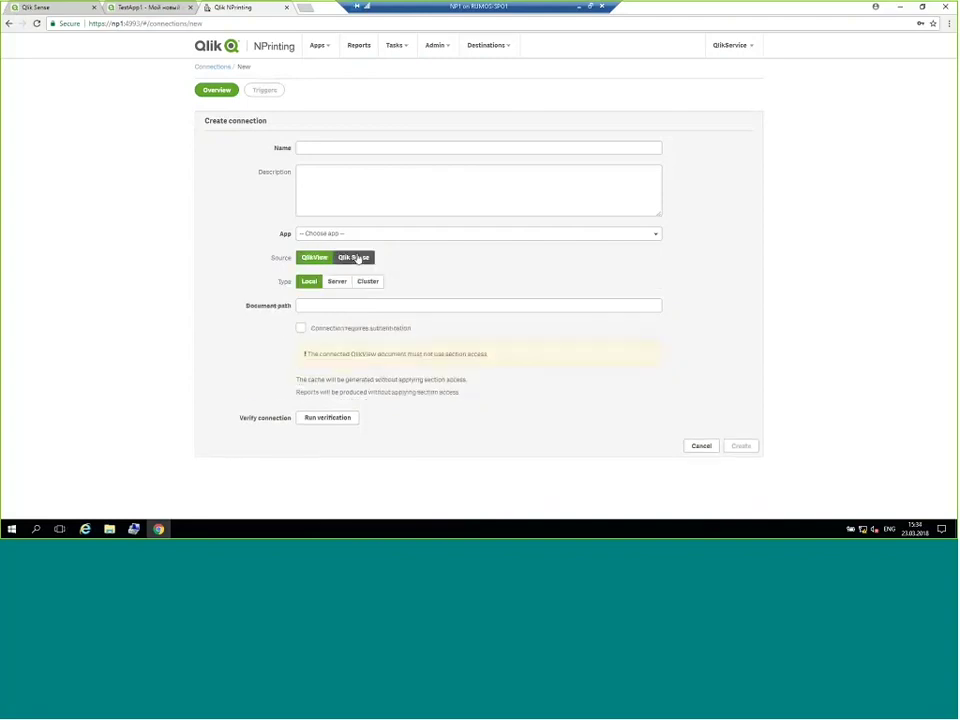
Name the connection Connection 1 and assign it to App1
{"action": "left_click", "coordinate": [347, 147]}
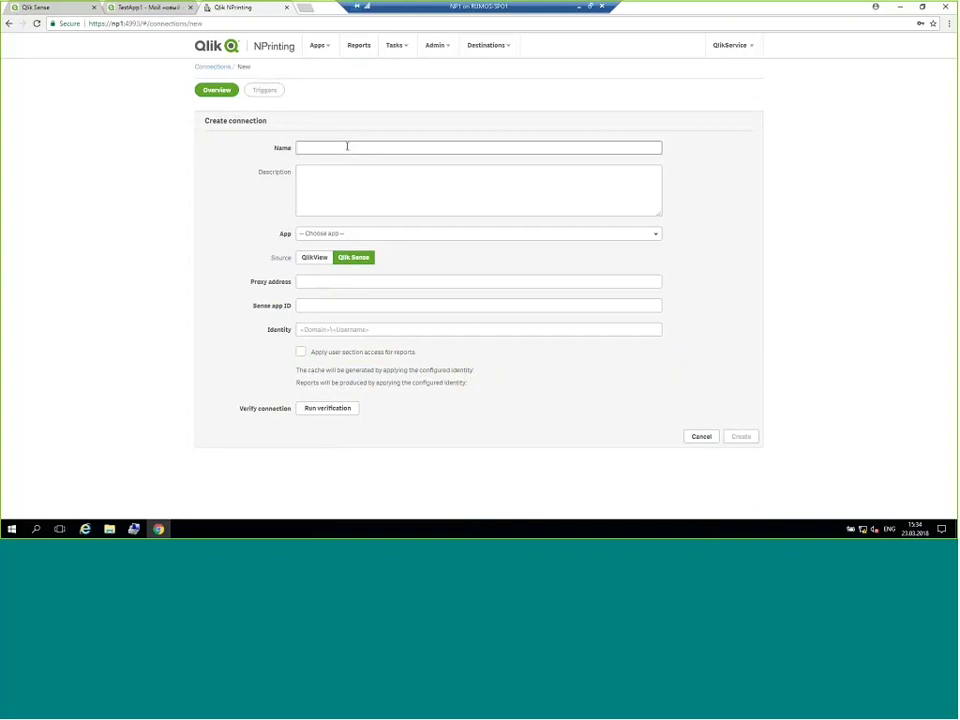
{"action": "type", "text": "Q"}
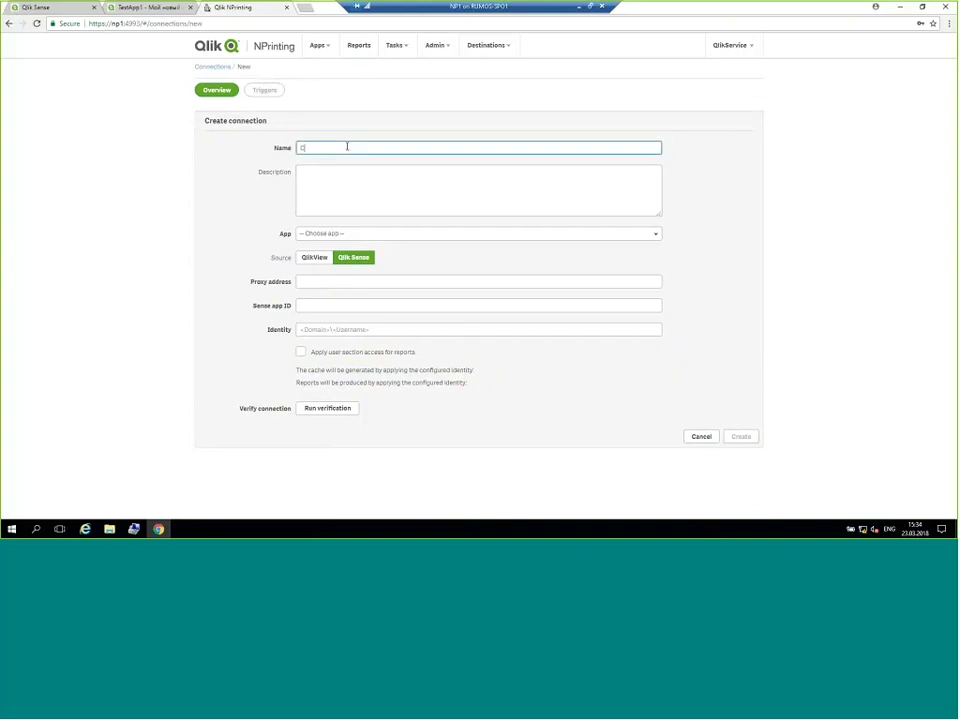
{"action": "type", "text": "onnection 1"}
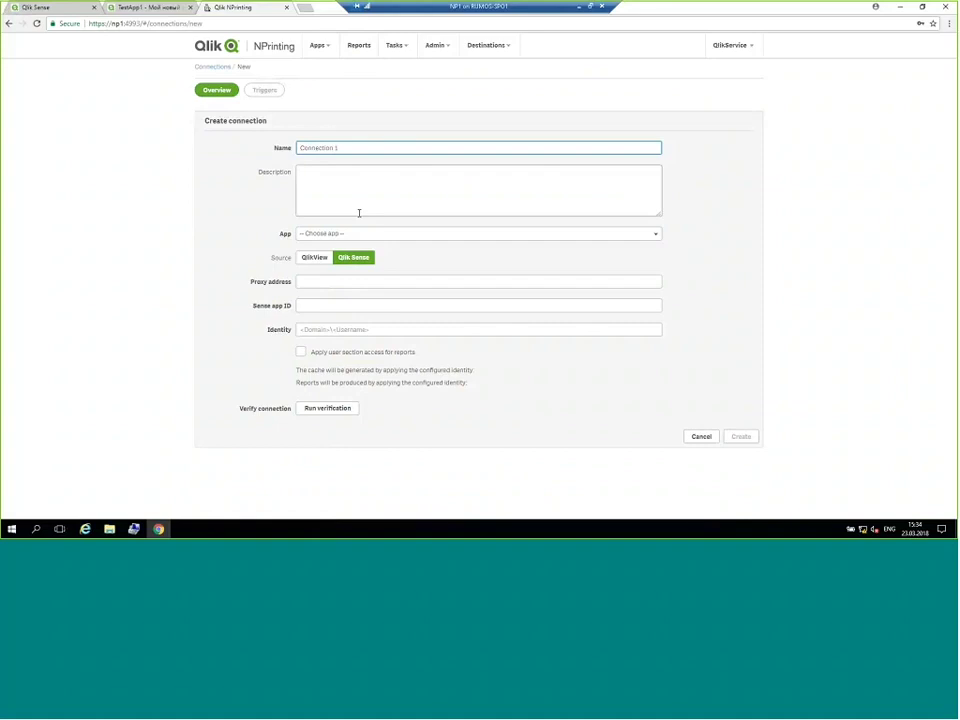
{"action": "left_click", "coordinate": [352, 235]}
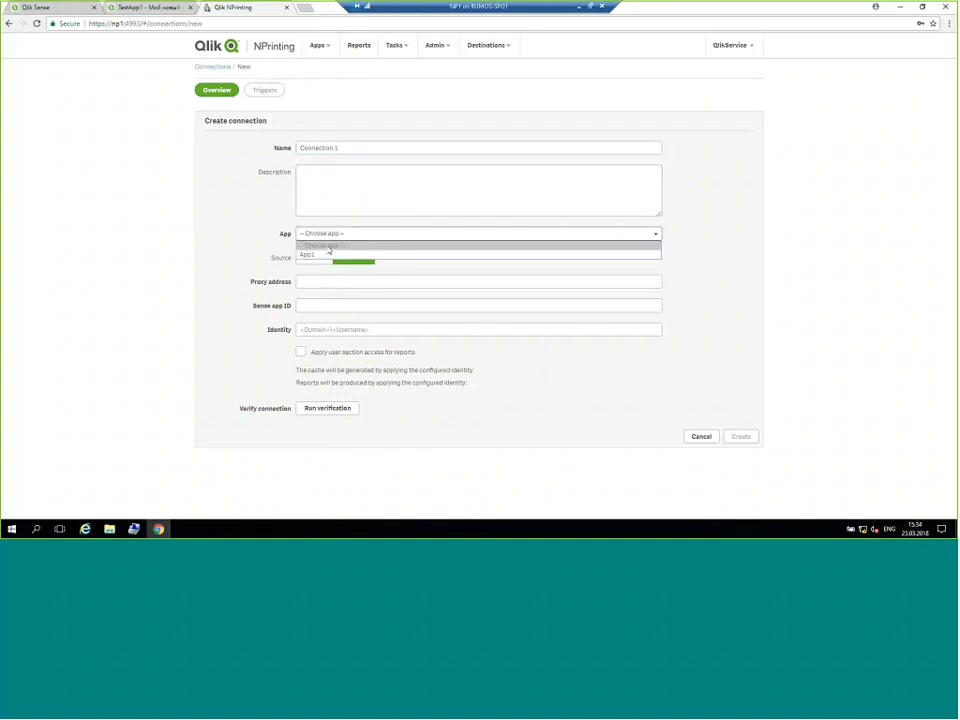
{"action": "left_click", "coordinate": [325, 256]}
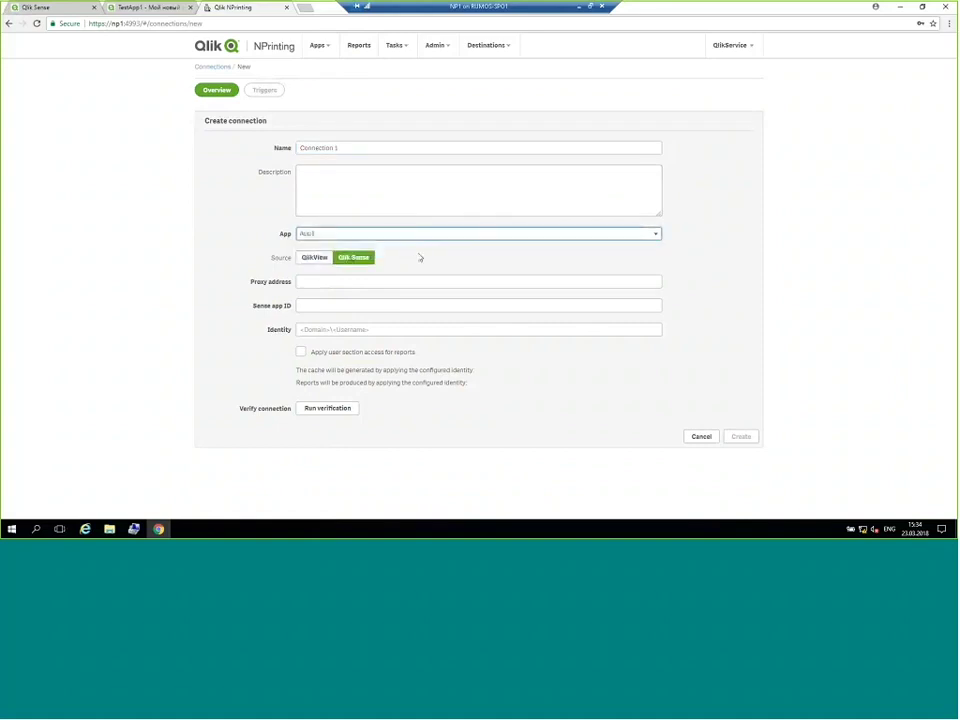
{"action": "left_click", "coordinate": [362, 283]}
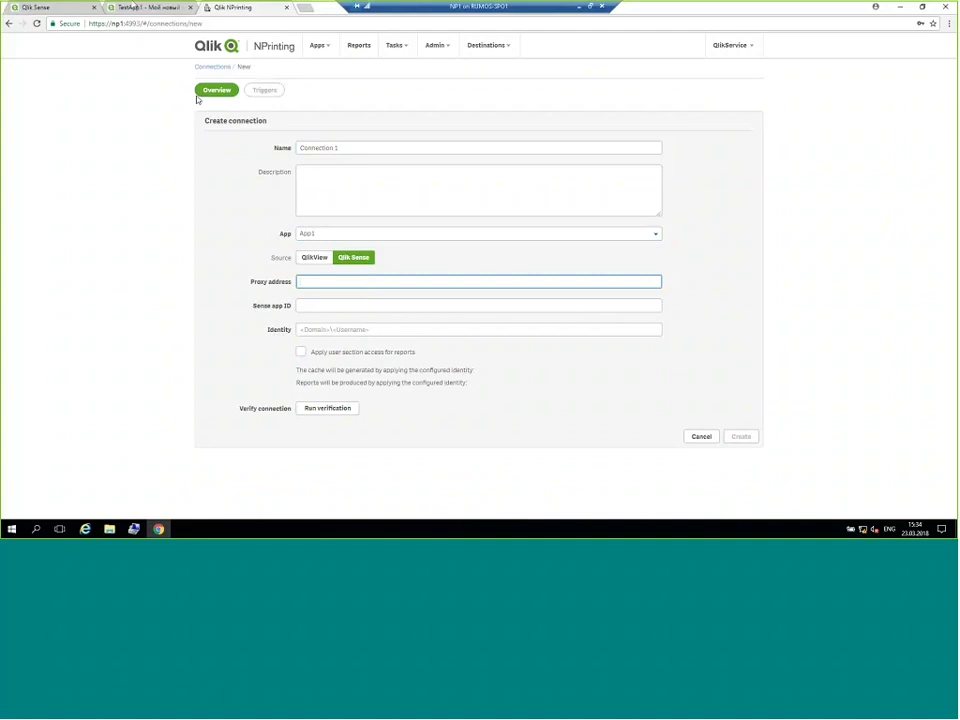
{"action": "left_click", "coordinate": [140, 7]}
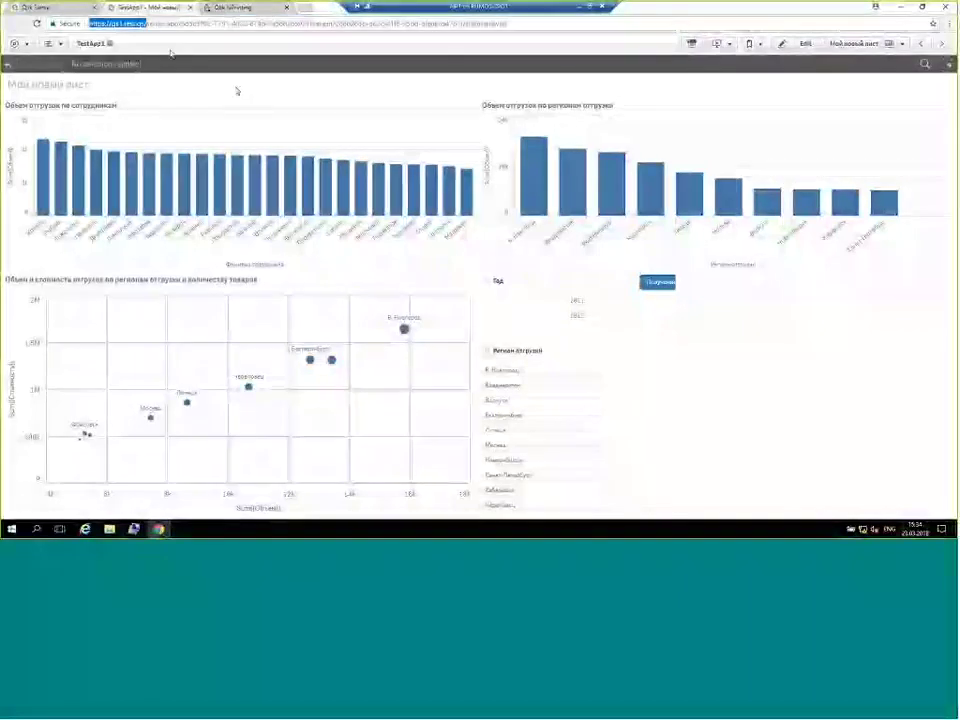
{"action": "left_click", "coordinate": [232, 7]}
{"action": "left_click", "coordinate": [378, 281]}
{"action": "type", "text": "https://qs1.sesc.ru"}
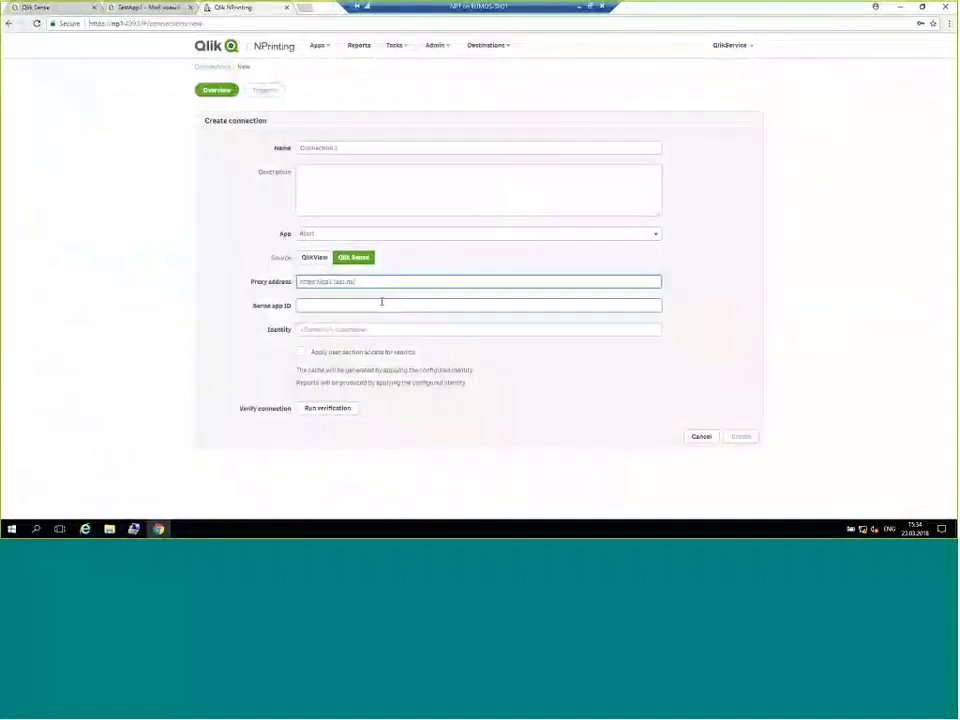
Copy the app ID from the TestApp1 URL into the connection's Sense app ID
{"action": "left_click", "coordinate": [384, 302]}
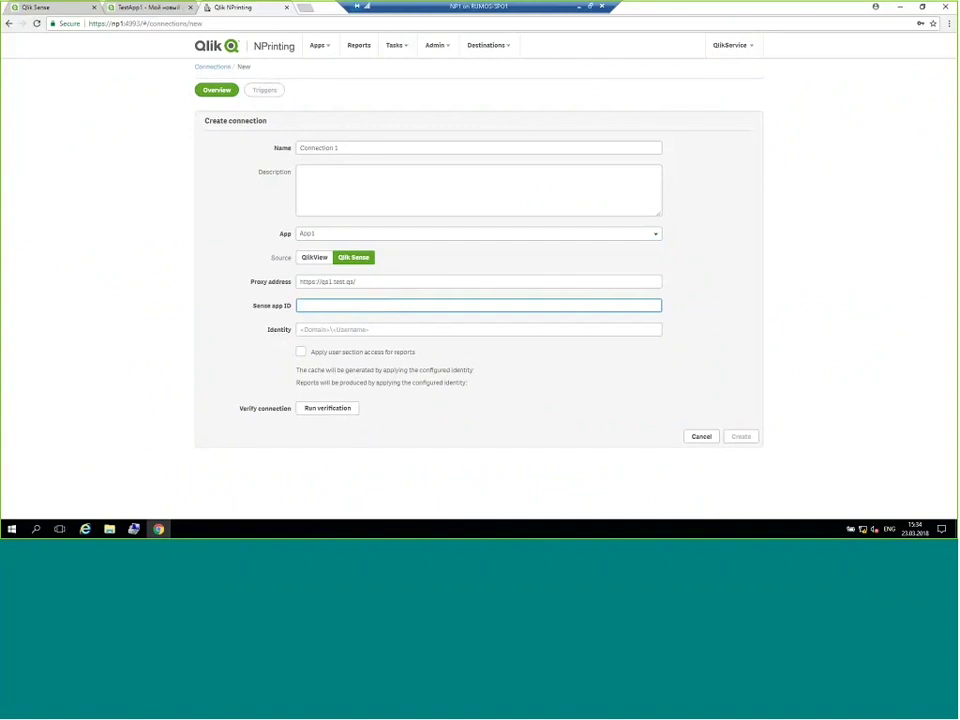
{"action": "left_click", "coordinate": [155, 7]}
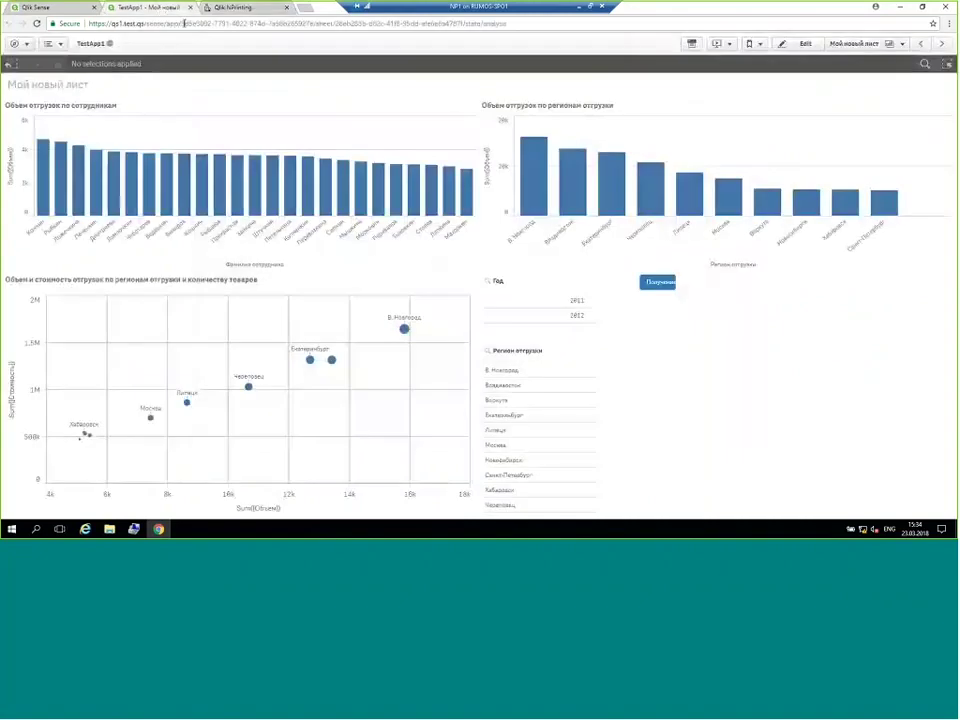
{"action": "left_click_drag", "start_coordinate": [181, 22], "coordinate": [314, 23]}
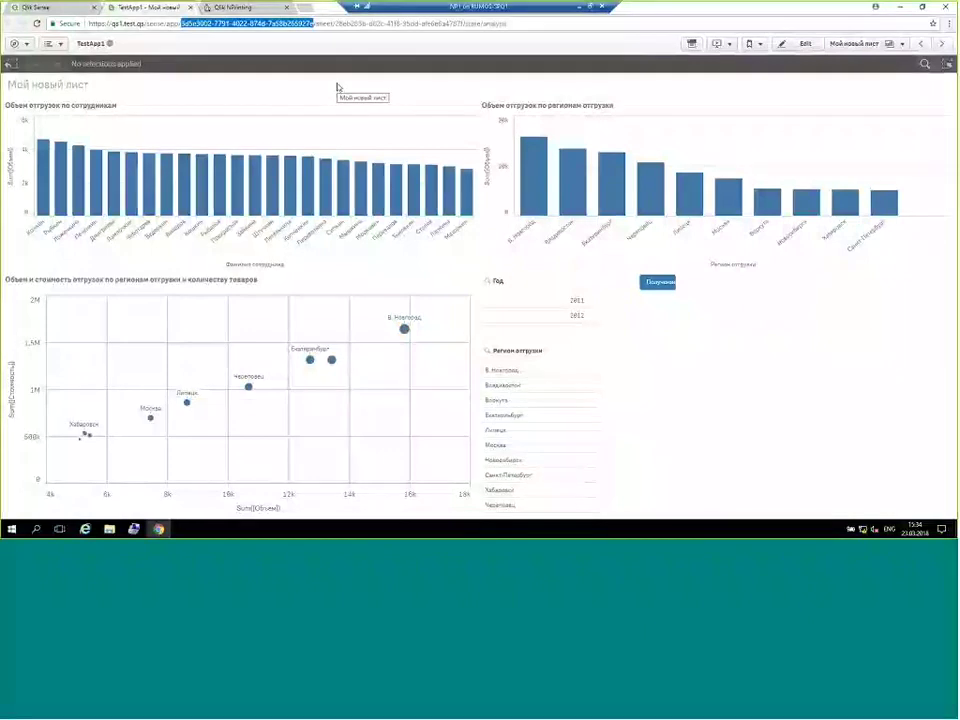
{"action": "left_click", "coordinate": [245, 8]}
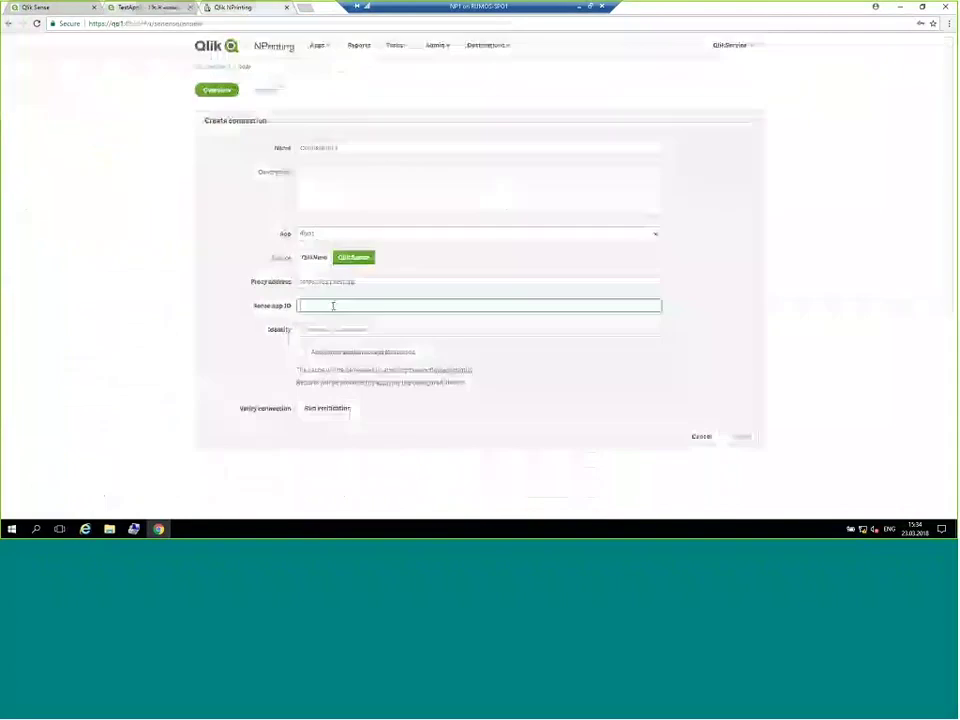
{"action": "key", "text": "ctrl+v"}
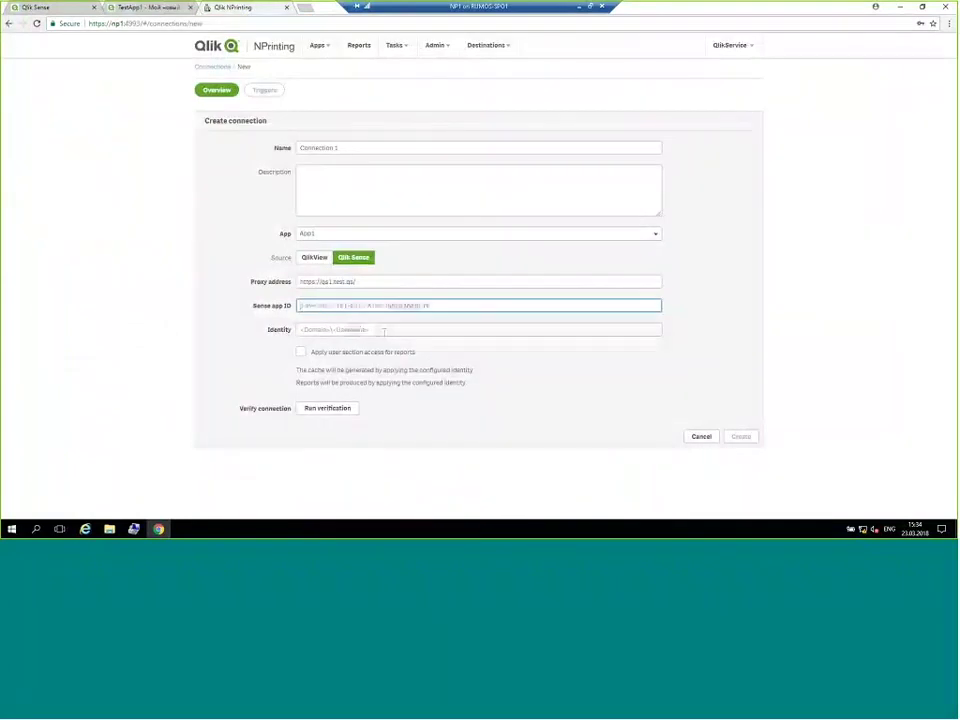
Set the connection's identity to test\qlikservice
{"action": "left_click", "coordinate": [390, 330]}
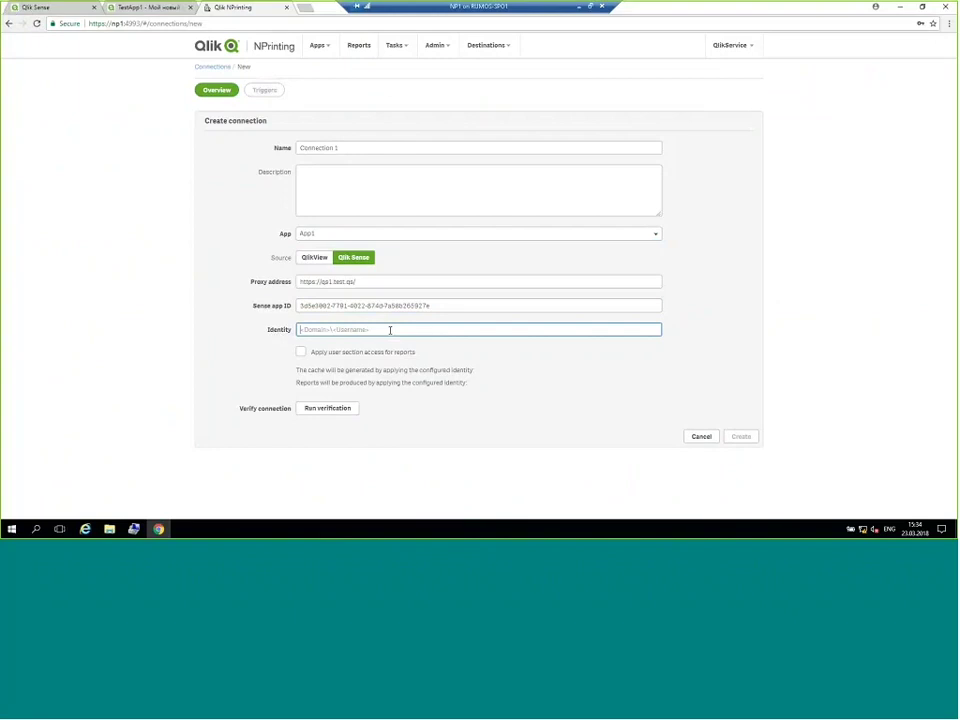
{"action": "type", "text": "test\\qliksense"}
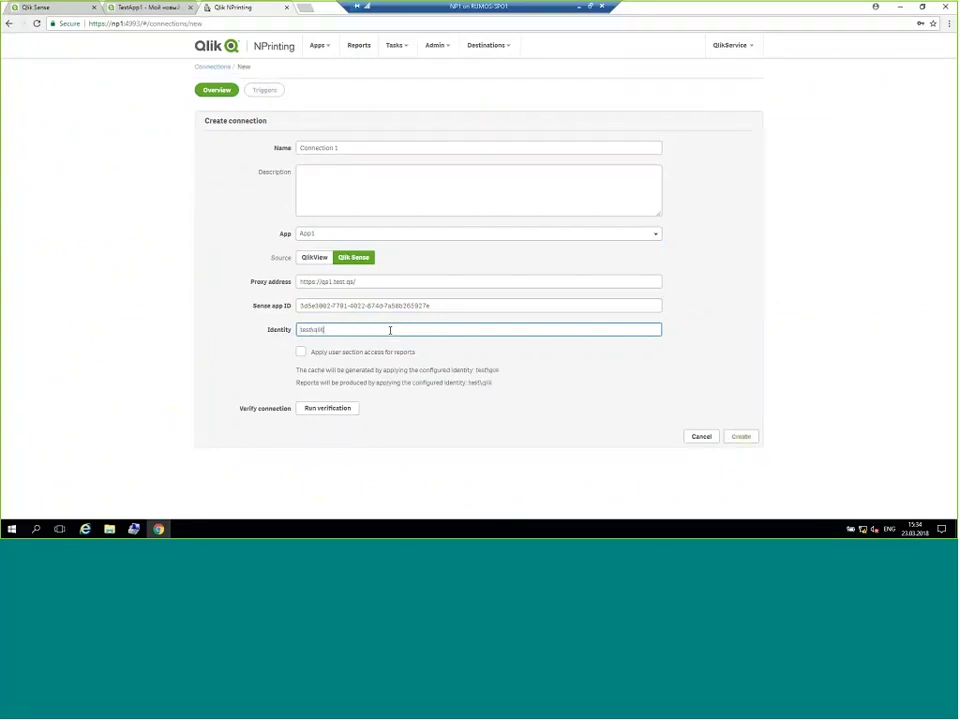
{"action": "type", "text": "ervice"}
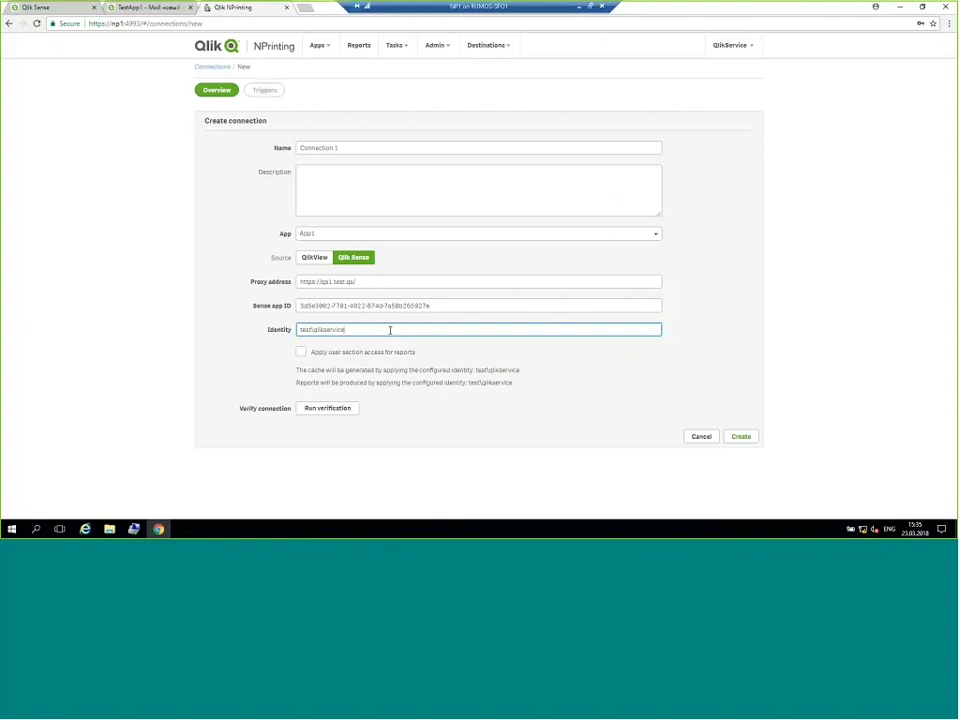
Run the verification of Connection 1 and create the connection
{"action": "left_click", "coordinate": [346, 408]}
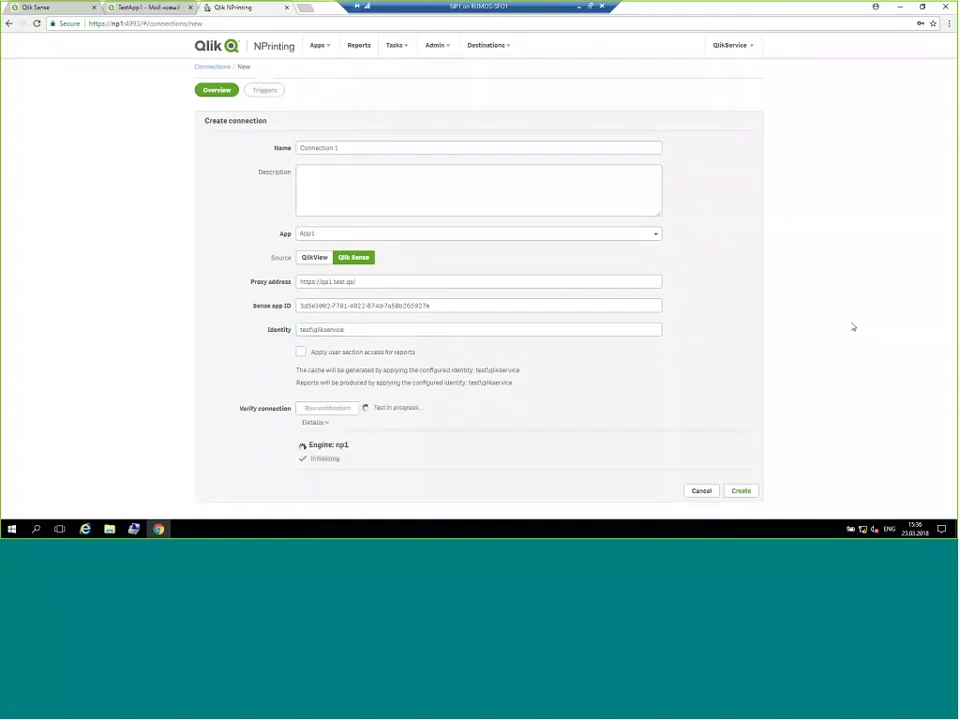
{"action": "scroll", "coordinate": [886, 344], "scroll_direction": "down", "scroll_amount": 3}
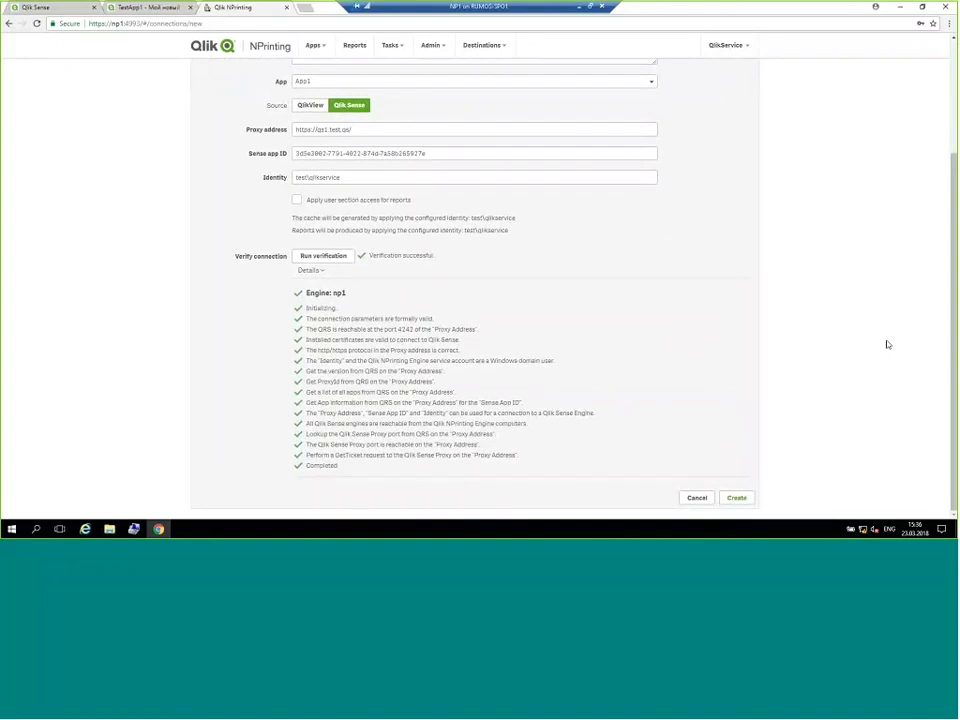
{"action": "left_click", "coordinate": [740, 498]}
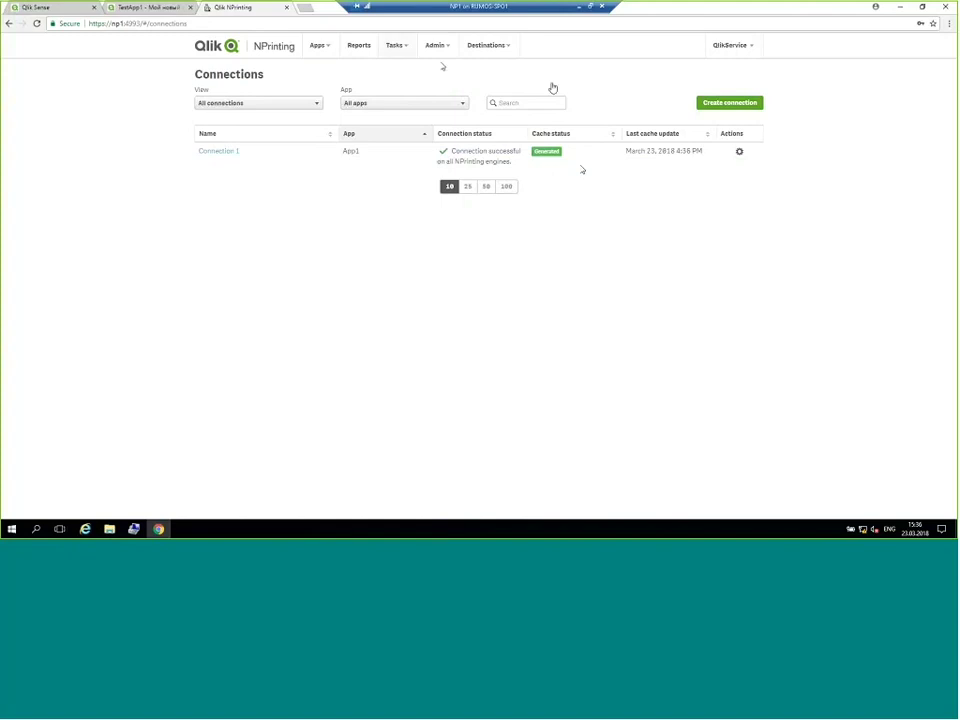
Create an Html report titled Rep1 for App1 with an empty template file and open its template for editing
{"action": "left_click", "coordinate": [359, 48]}
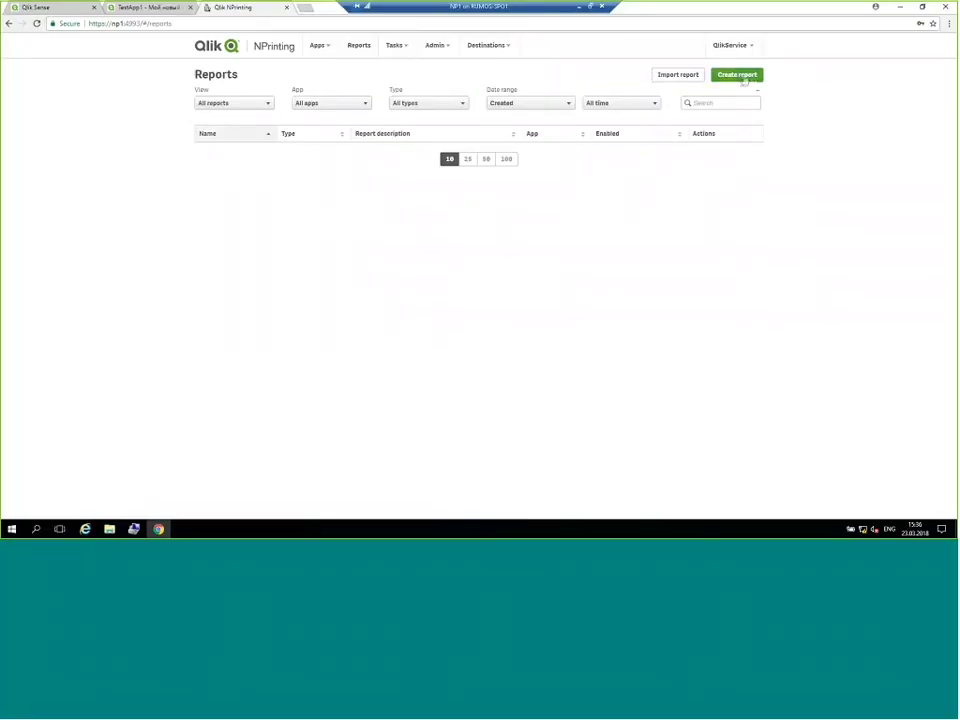
{"action": "left_click", "coordinate": [742, 78]}
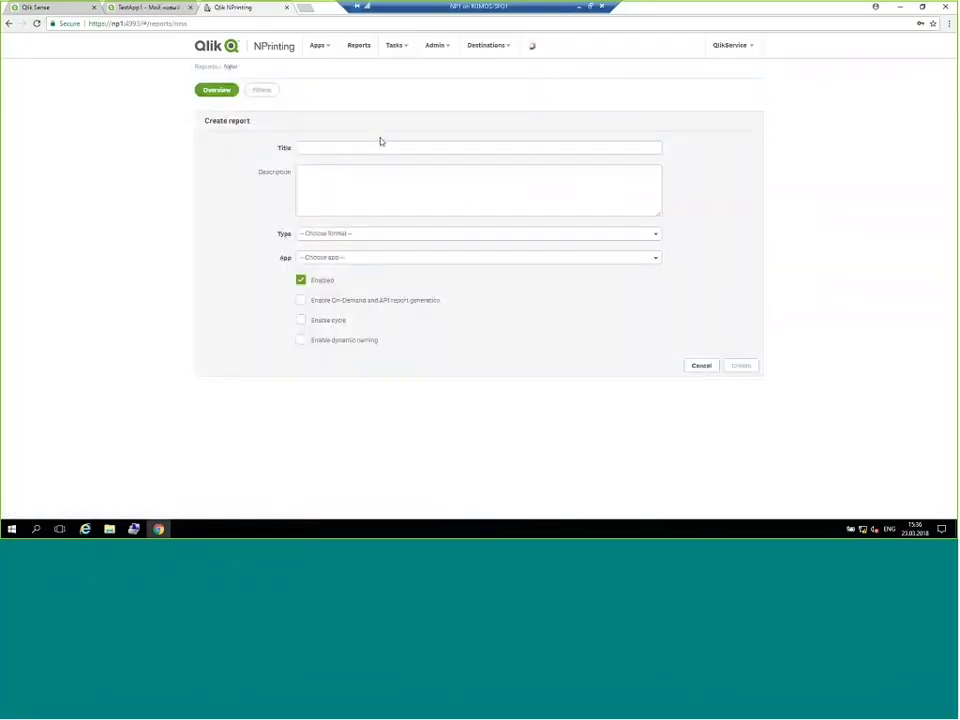
{"action": "type", "text": "Rep1"}
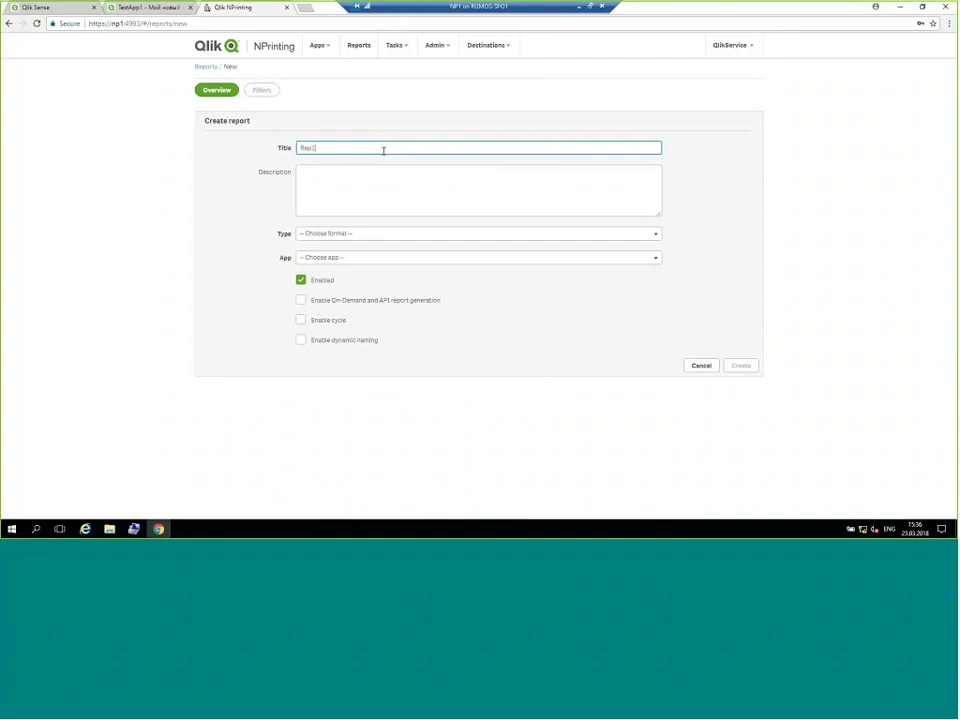
{"action": "left_click", "coordinate": [327, 236]}
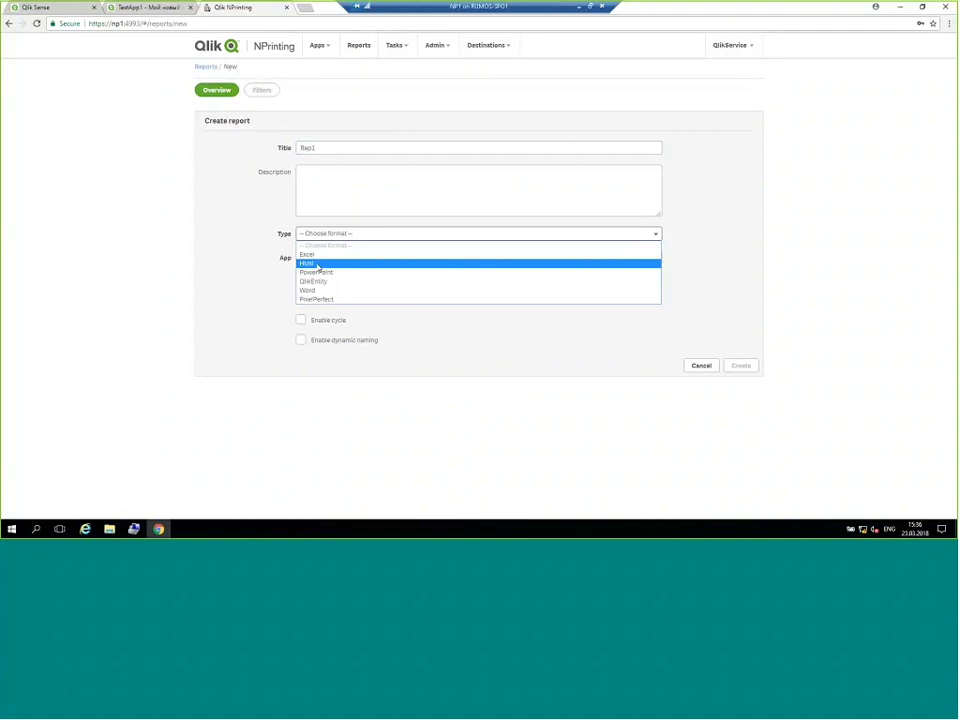
{"action": "left_click", "coordinate": [317, 265]}
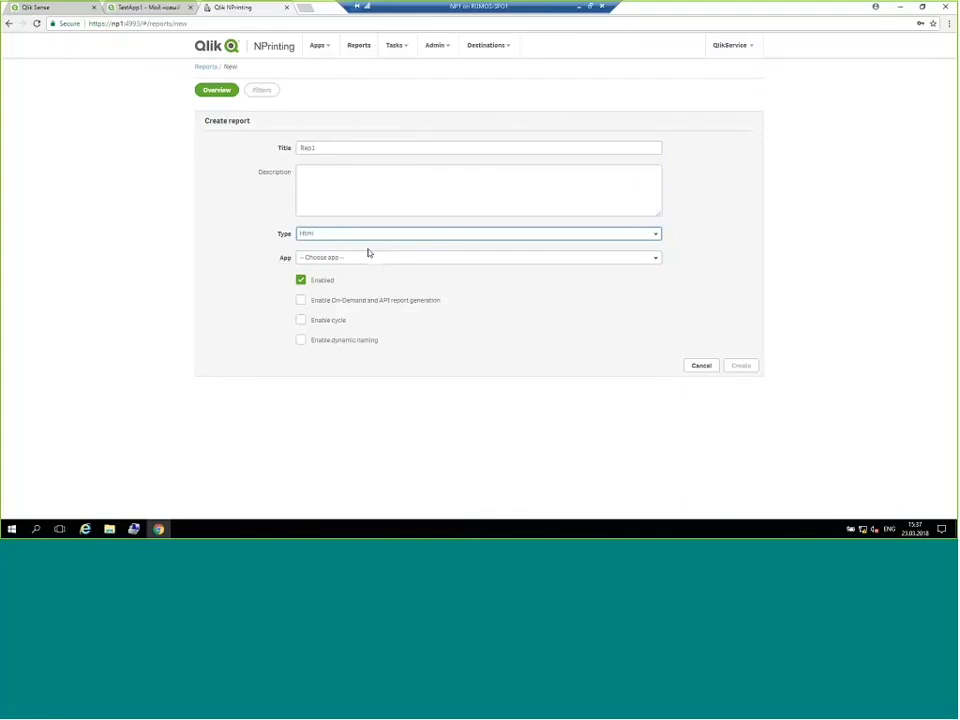
{"action": "left_click", "coordinate": [354, 260]}
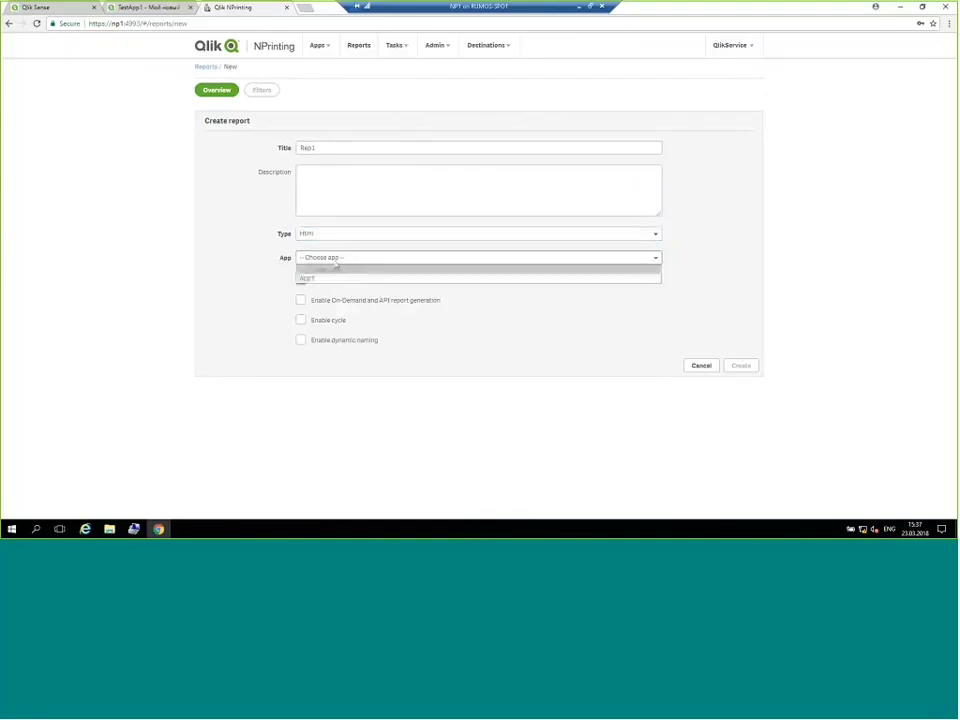
{"action": "left_click", "coordinate": [307, 280]}
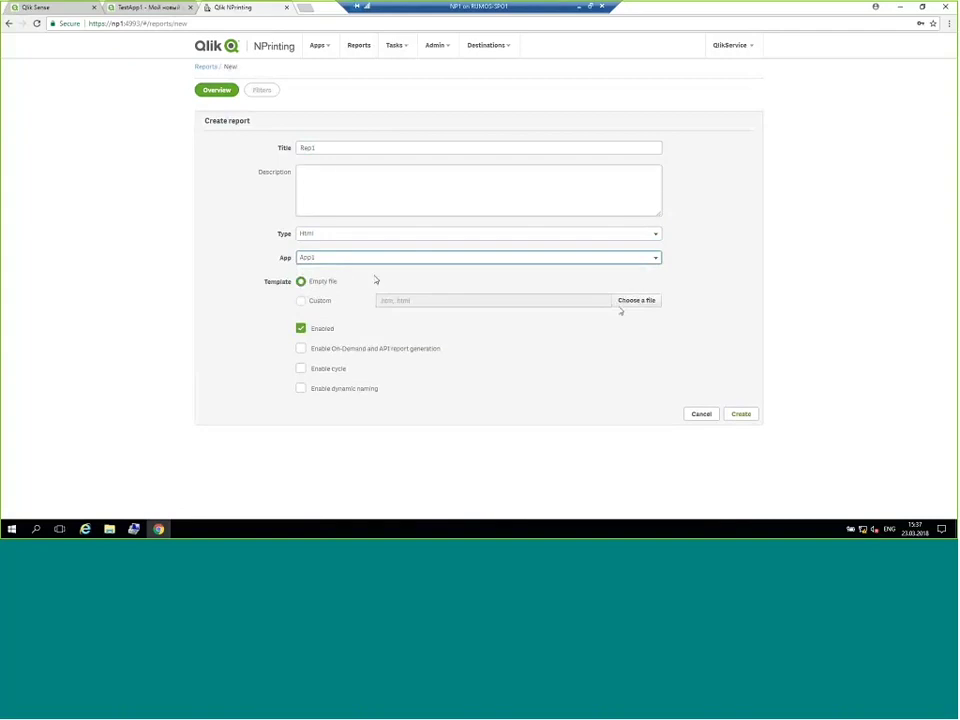
{"action": "left_click", "coordinate": [743, 415]}
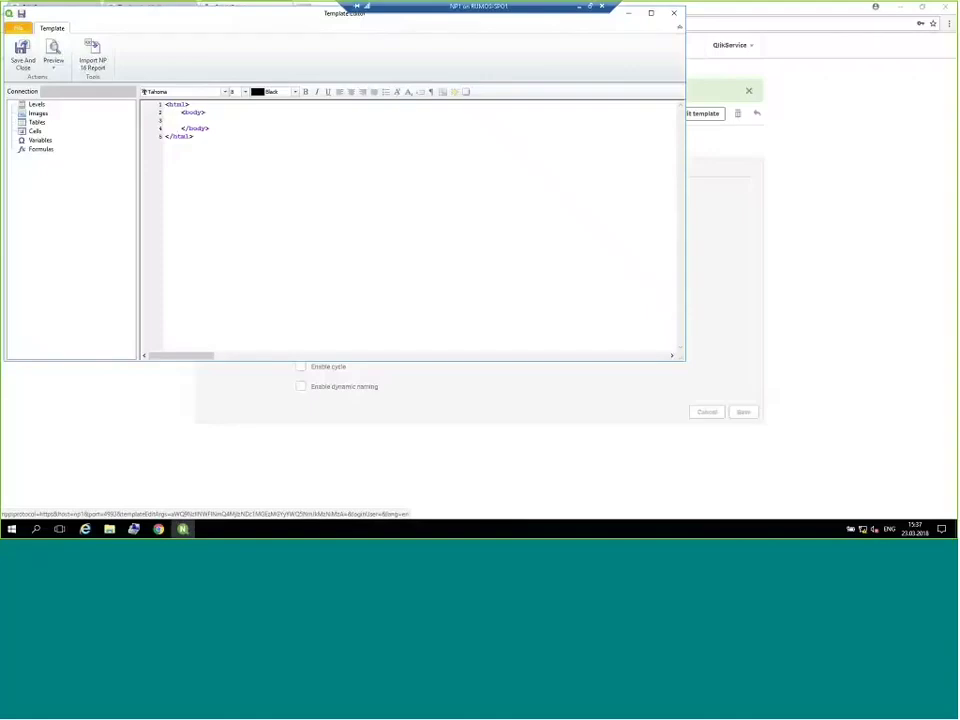
Add the chart "Объем отгрузок по сотрудникам" from Connection 1 as an image and insert its tag into the template's body
{"action": "left_click_drag", "start_coordinate": [225, 21], "coordinate": [274, 57]}
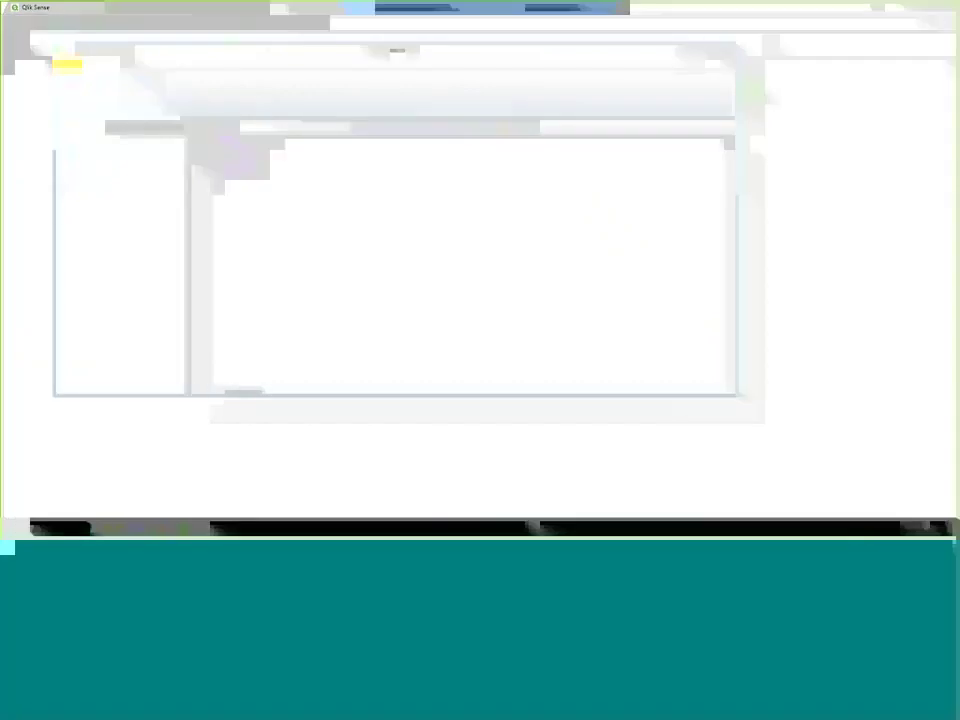
{"action": "left_click", "coordinate": [283, 159]}
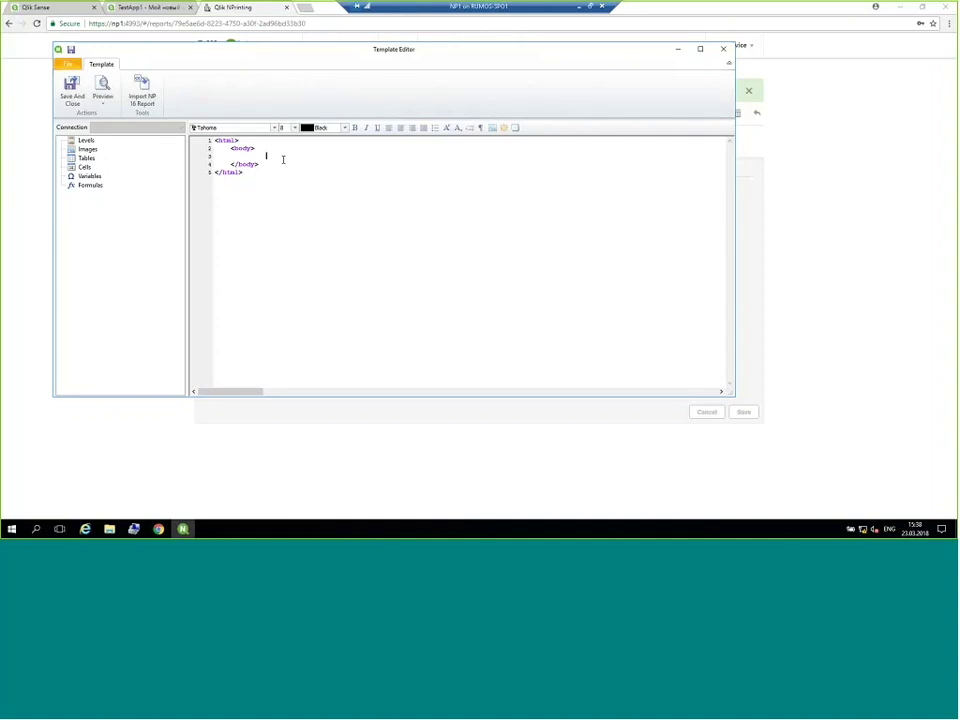
{"action": "left_click", "coordinate": [88, 149]}
{"action": "left_click_drag", "start_coordinate": [90, 149], "coordinate": [100, 160]}
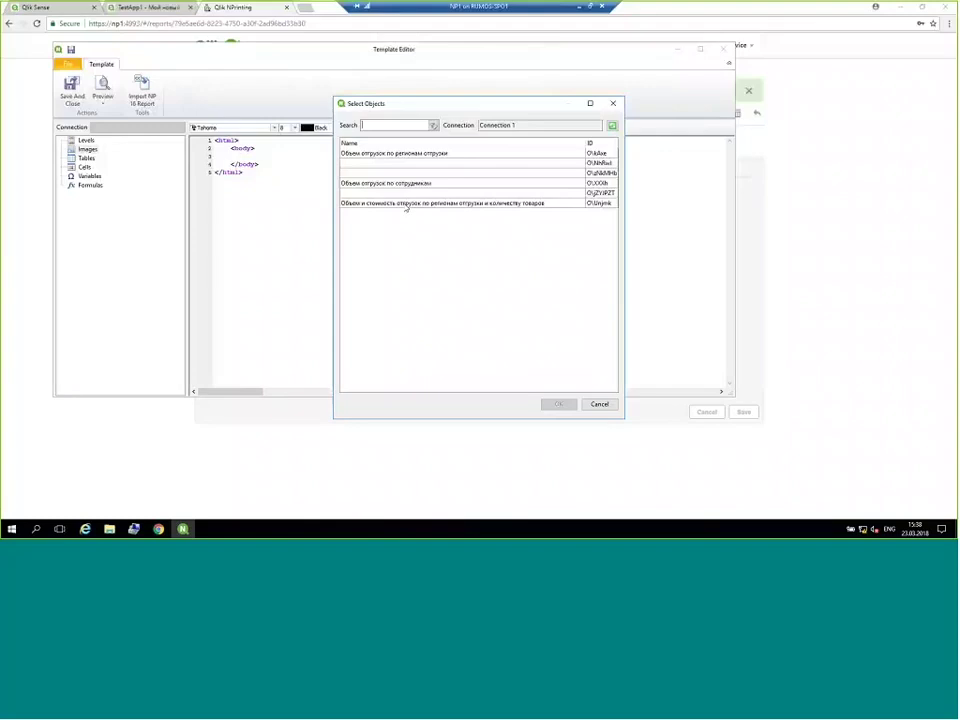
{"action": "left_click", "coordinate": [416, 184]}
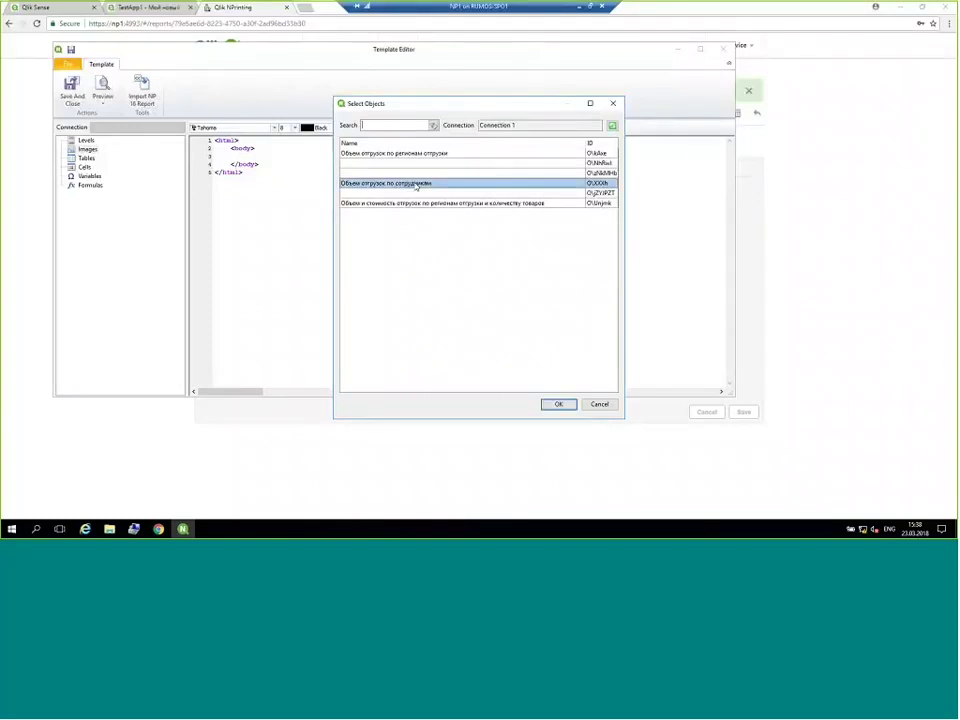
{"action": "left_click", "coordinate": [559, 404]}
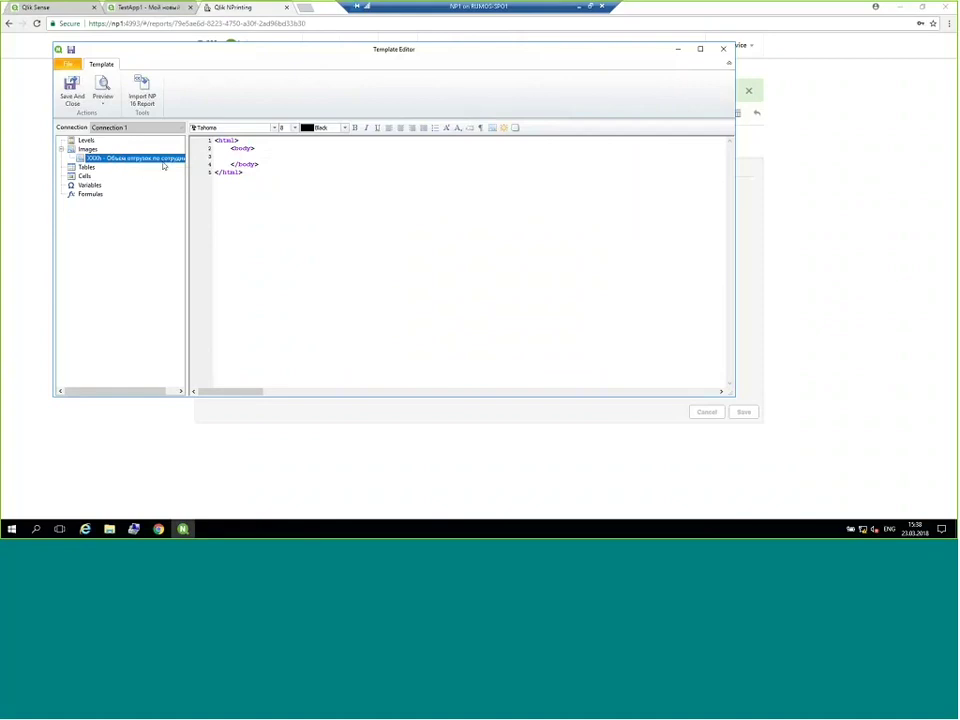
{"action": "left_click_drag", "start_coordinate": [163, 160], "coordinate": [250, 156]}
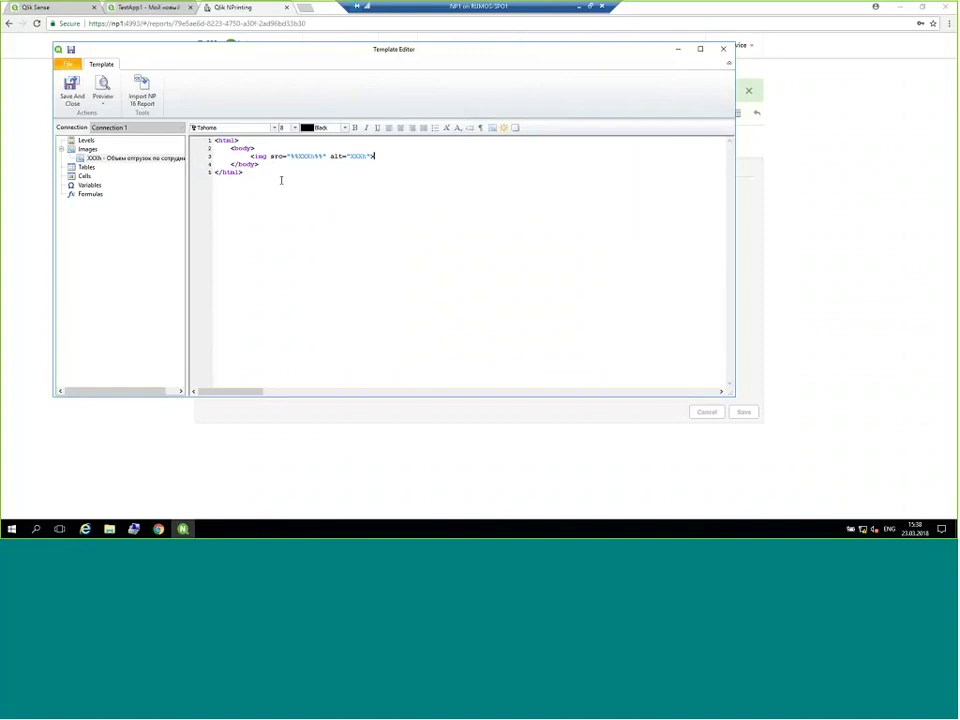
Preview the report, view the HTML file from Rep1.zip, and return to the template after closing the preview and archive
{"action": "left_click", "coordinate": [104, 88]}
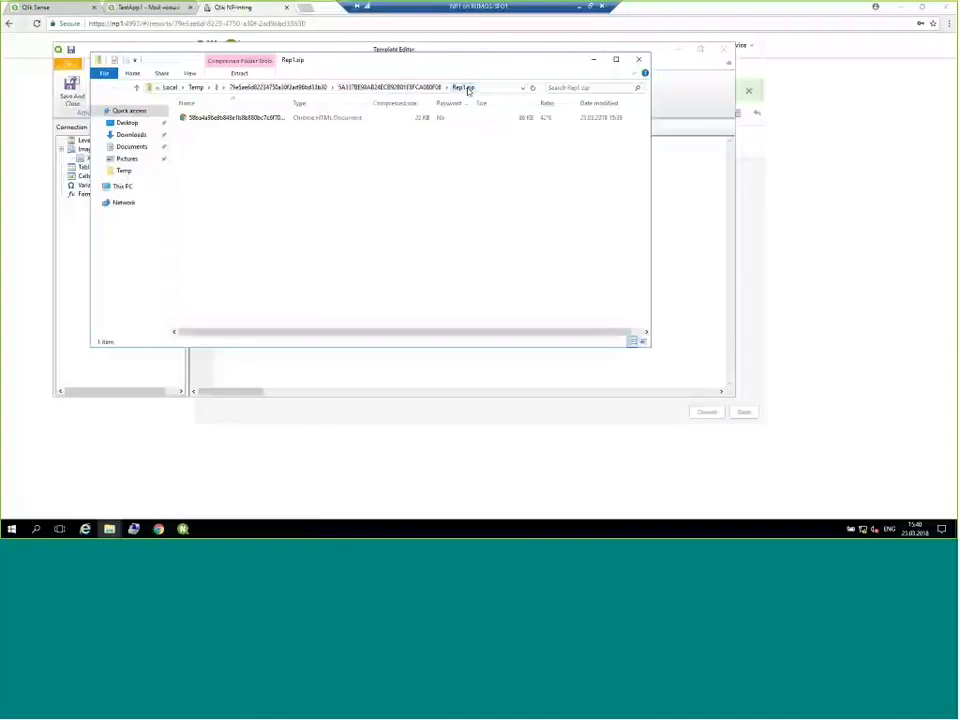
{"action": "left_click", "coordinate": [226, 121]}
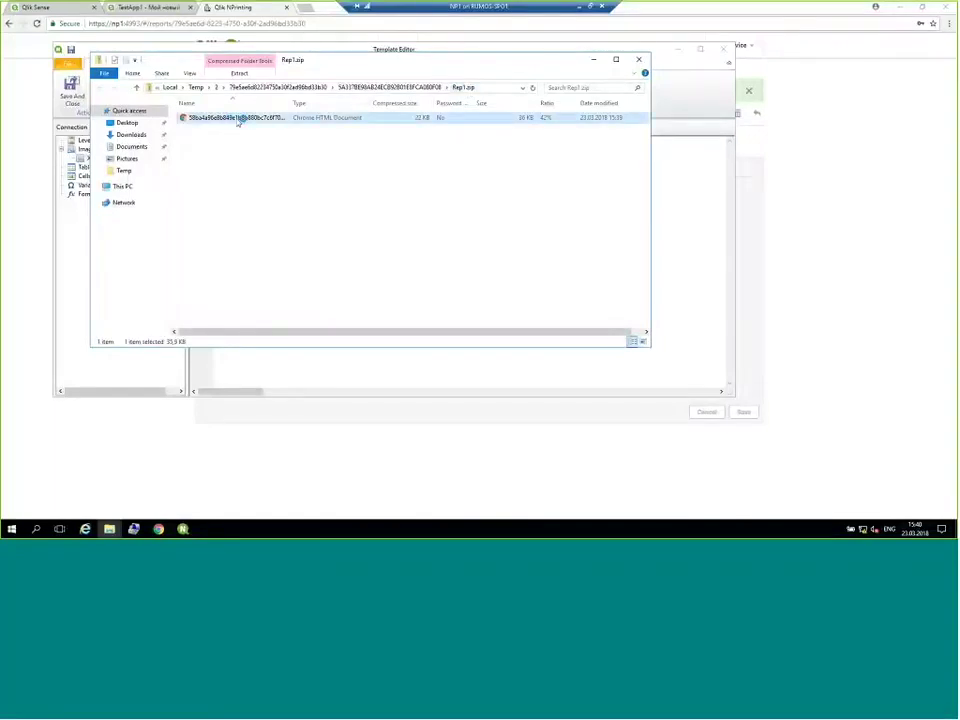
{"action": "double_click", "coordinate": [226, 121]}
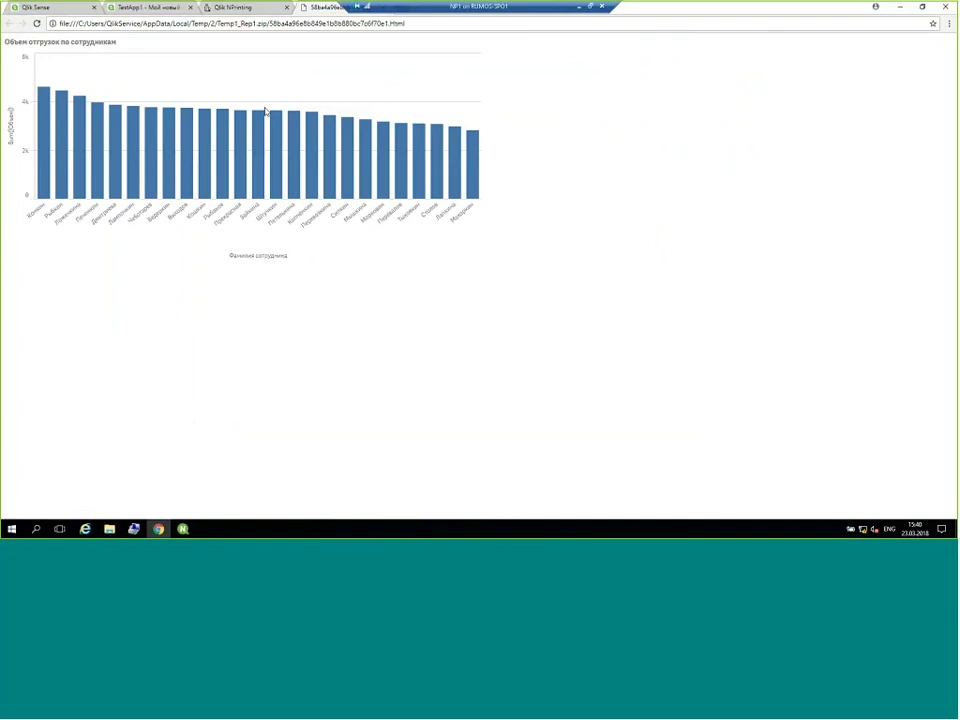
{"action": "left_click_drag", "start_coordinate": [265, 110], "coordinate": [300, 182]}
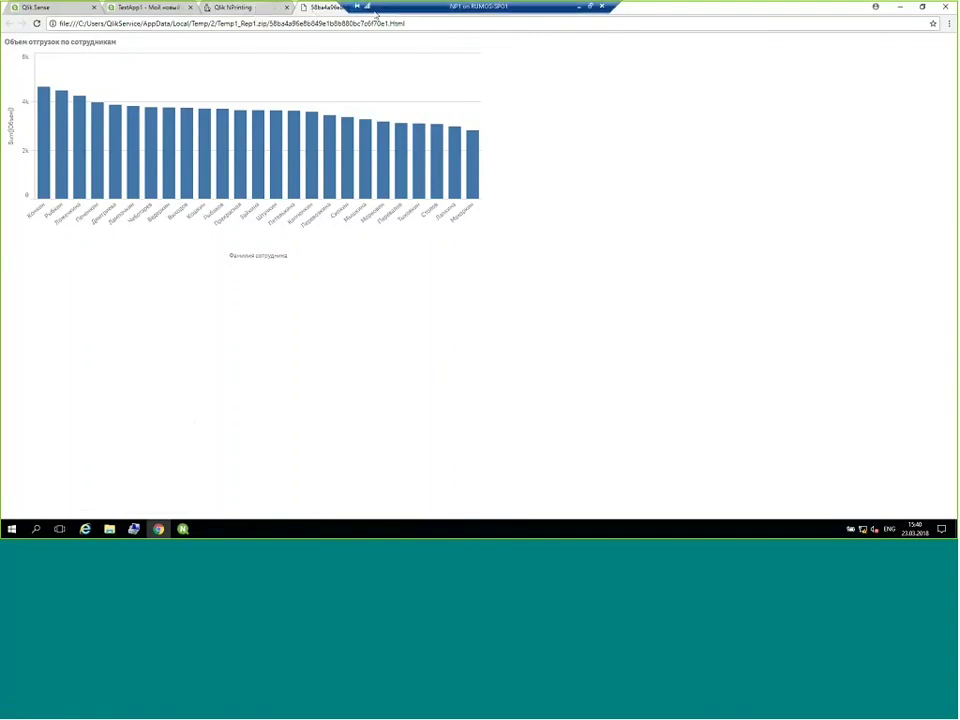
{"action": "left_click_drag", "start_coordinate": [376, 12], "coordinate": [511, 12]}
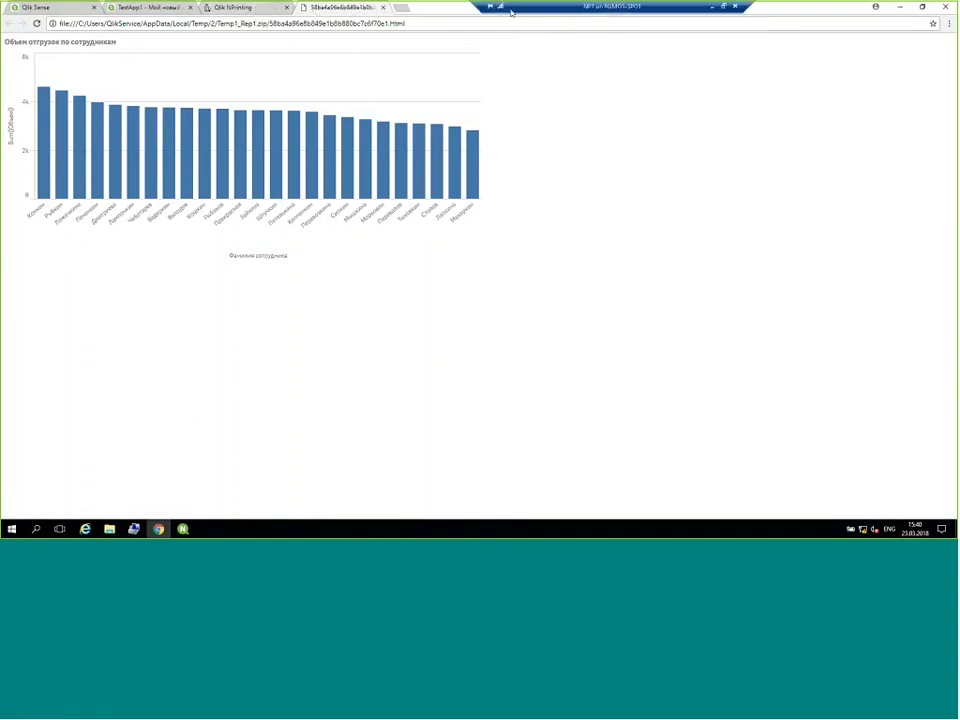
{"action": "left_click", "coordinate": [383, 8]}
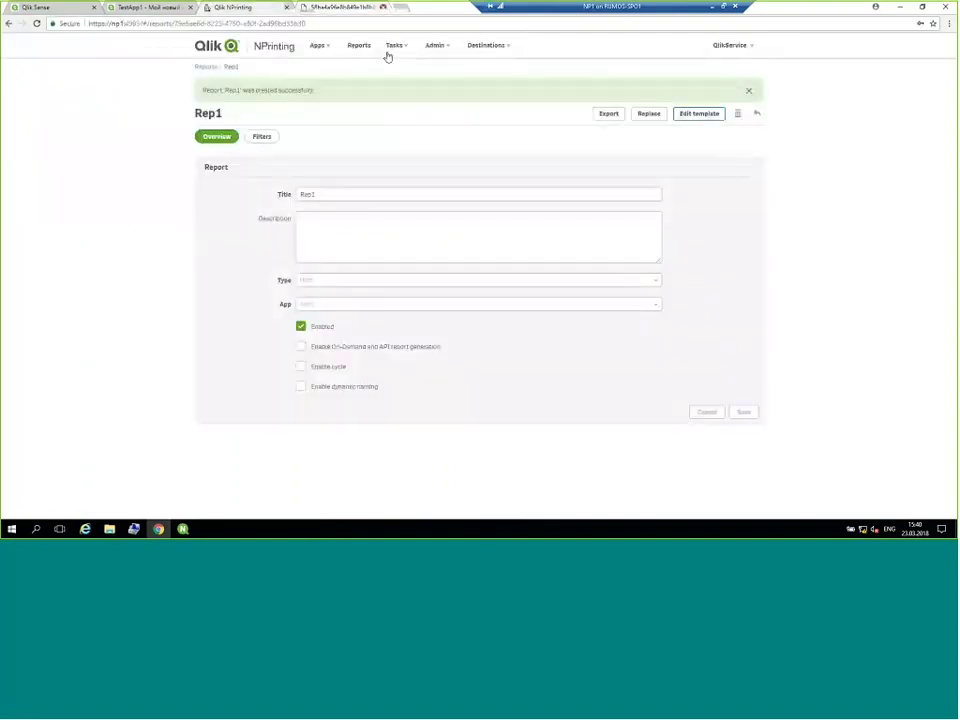
{"action": "left_click", "coordinate": [187, 531]}
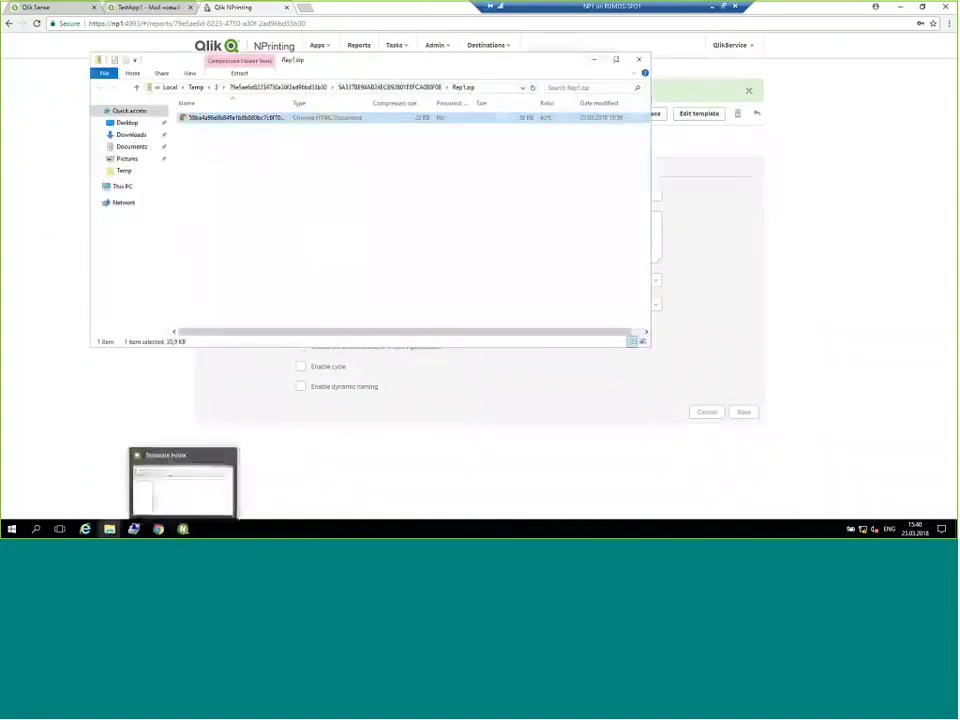
{"action": "left_click", "coordinate": [643, 61]}
{"action": "left_click", "coordinate": [183, 529]}
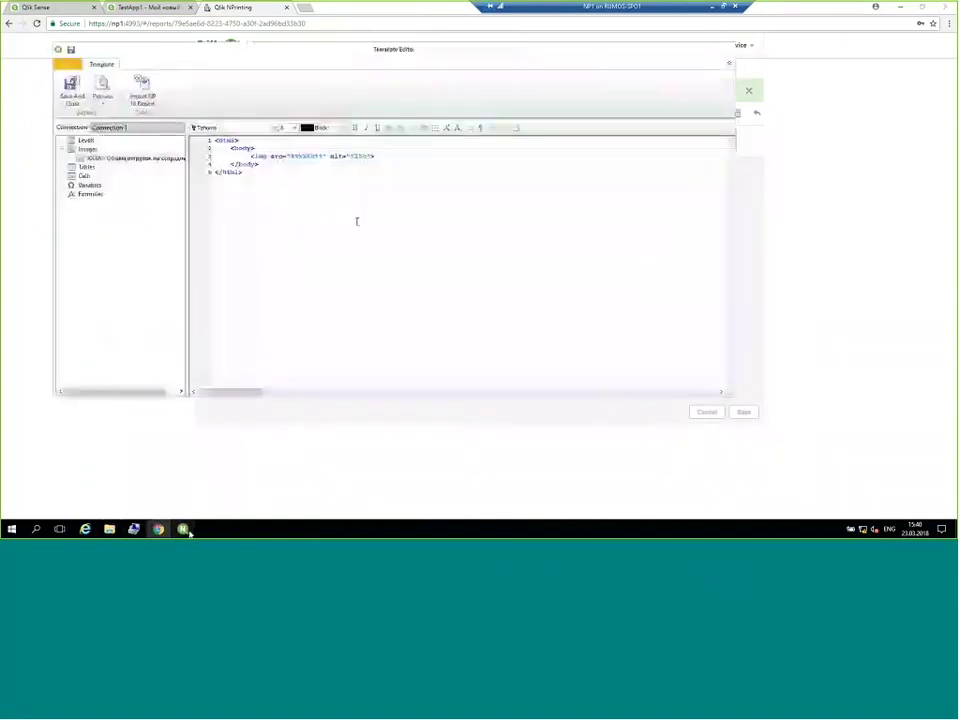
{"action": "left_click", "coordinate": [266, 148]}
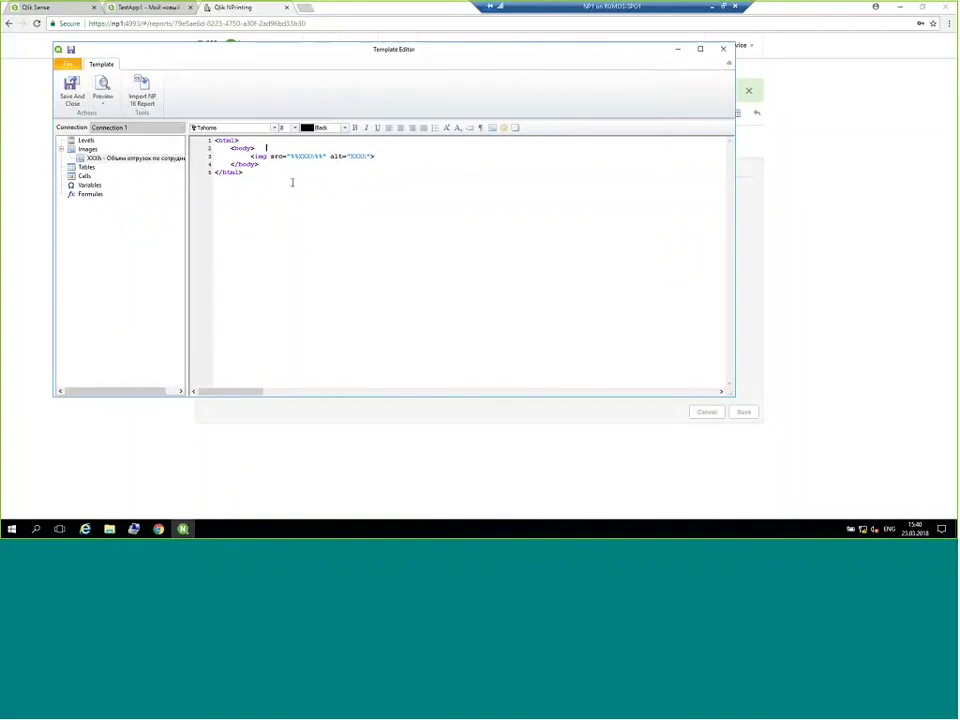
Switch to the TestApp1 sheet and compare its charts for Год 2011 and 2012, clearing each selection
{"action": "left_click", "coordinate": [165, 14]}
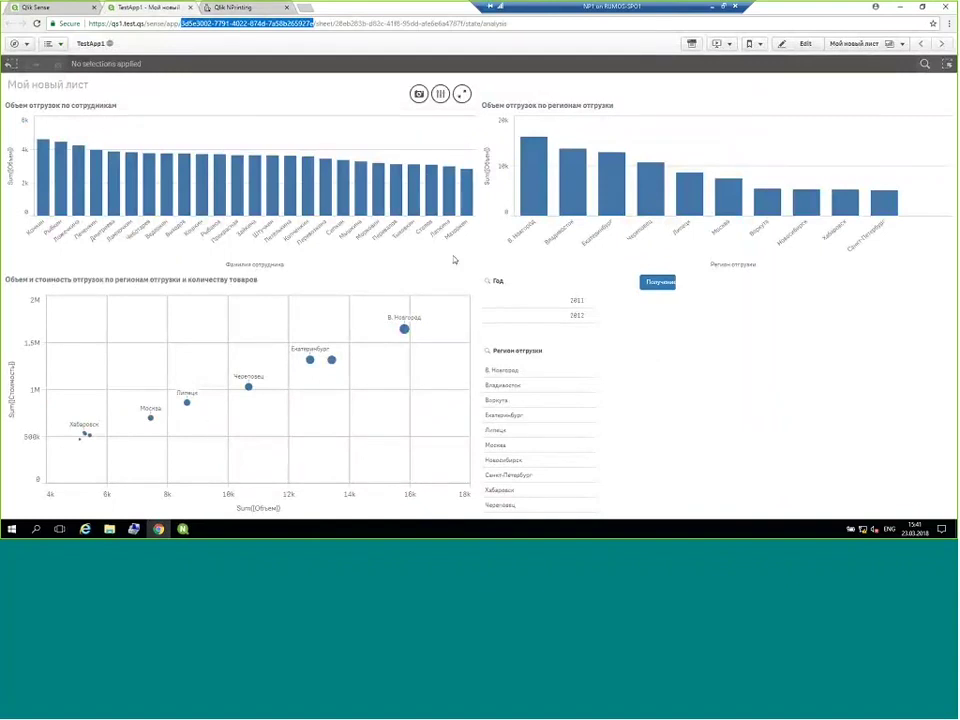
{"action": "left_click", "coordinate": [563, 302]}
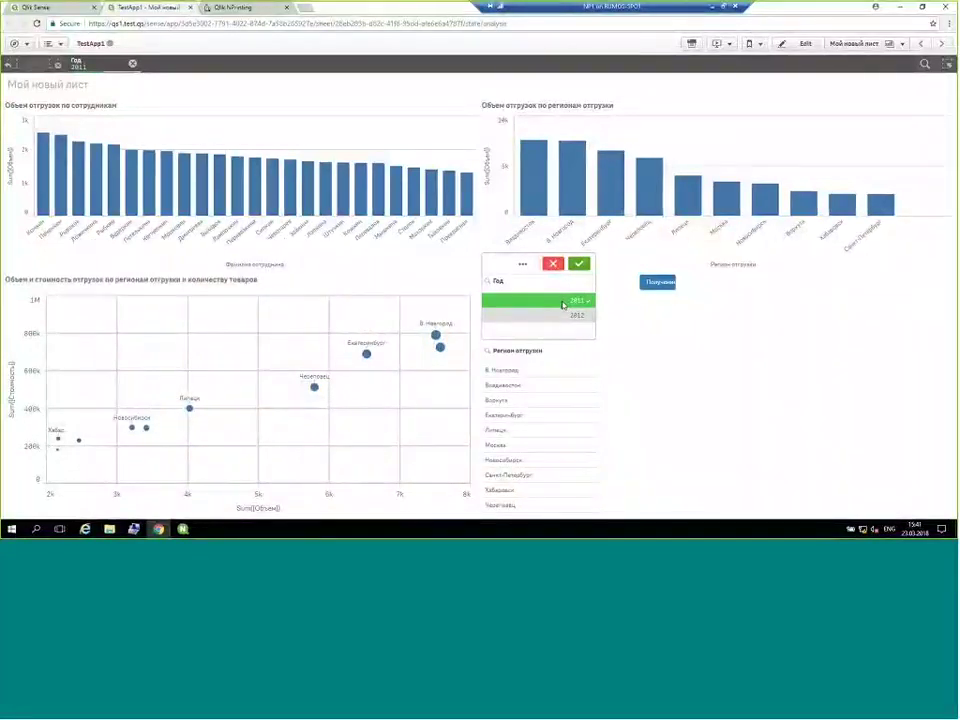
{"action": "left_click", "coordinate": [565, 304]}
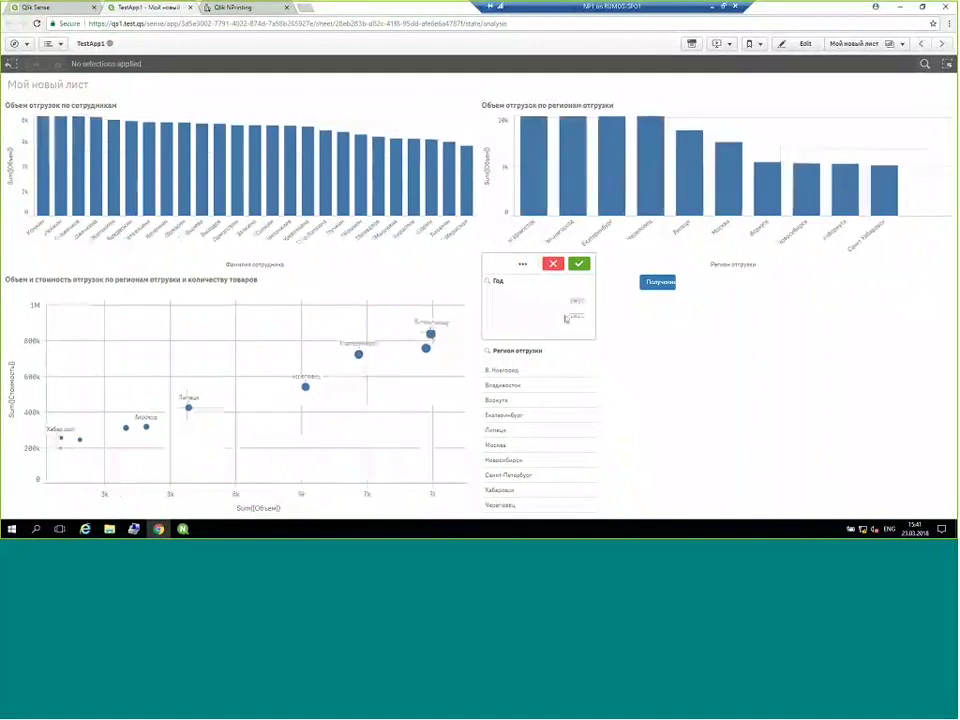
{"action": "left_click", "coordinate": [565, 316]}
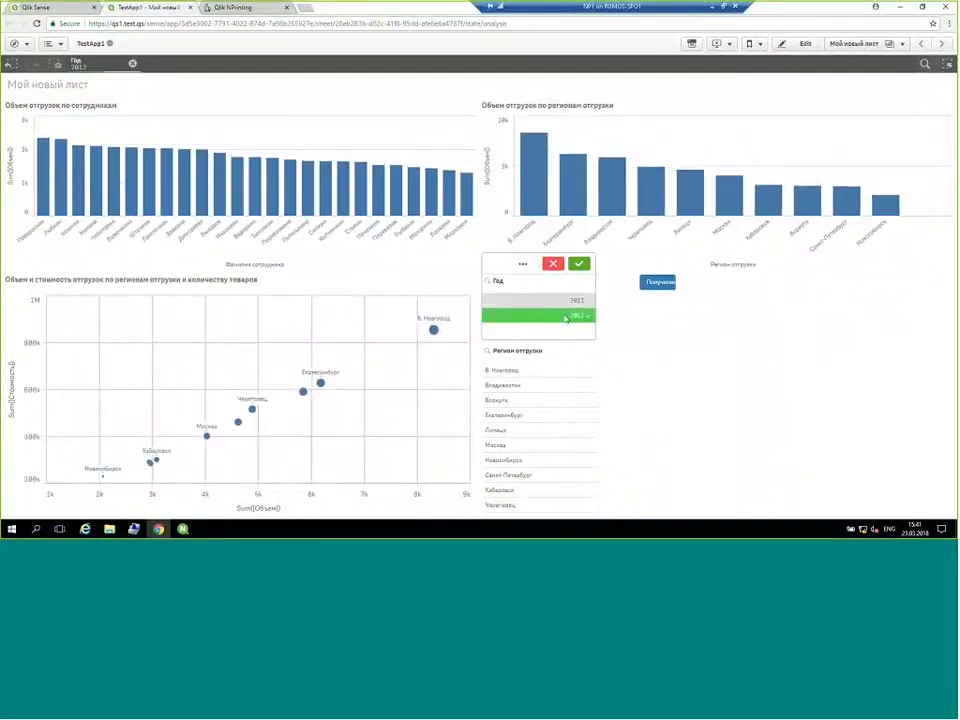
{"action": "left_click", "coordinate": [566, 317]}
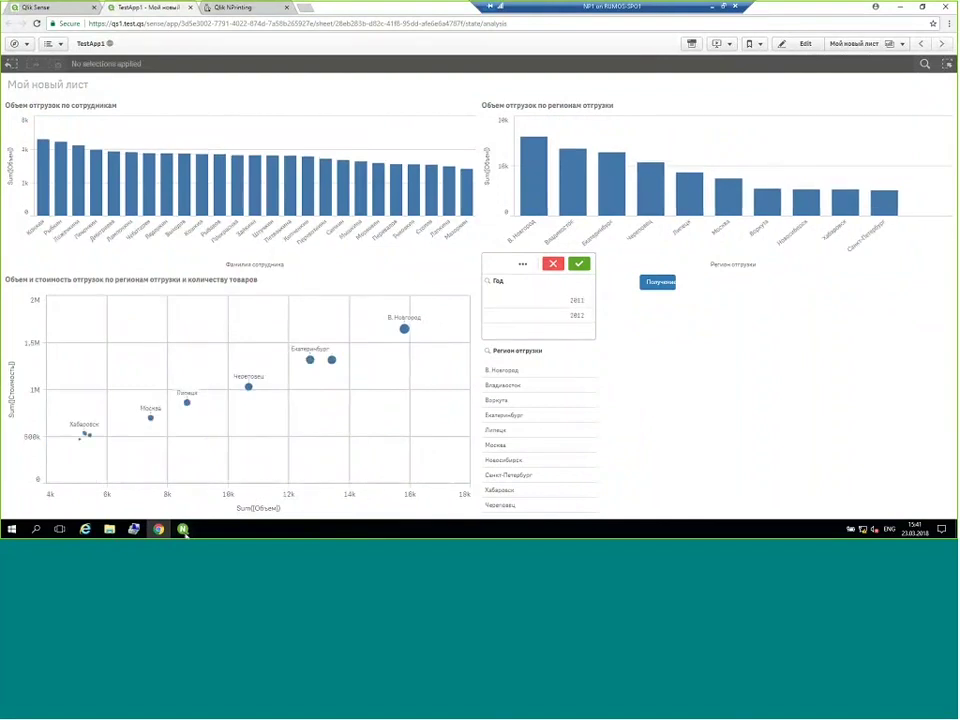
Return to the Template Editor and add the field Год from Connection 1 as a level
{"action": "key", "text": "alt+Tab"}
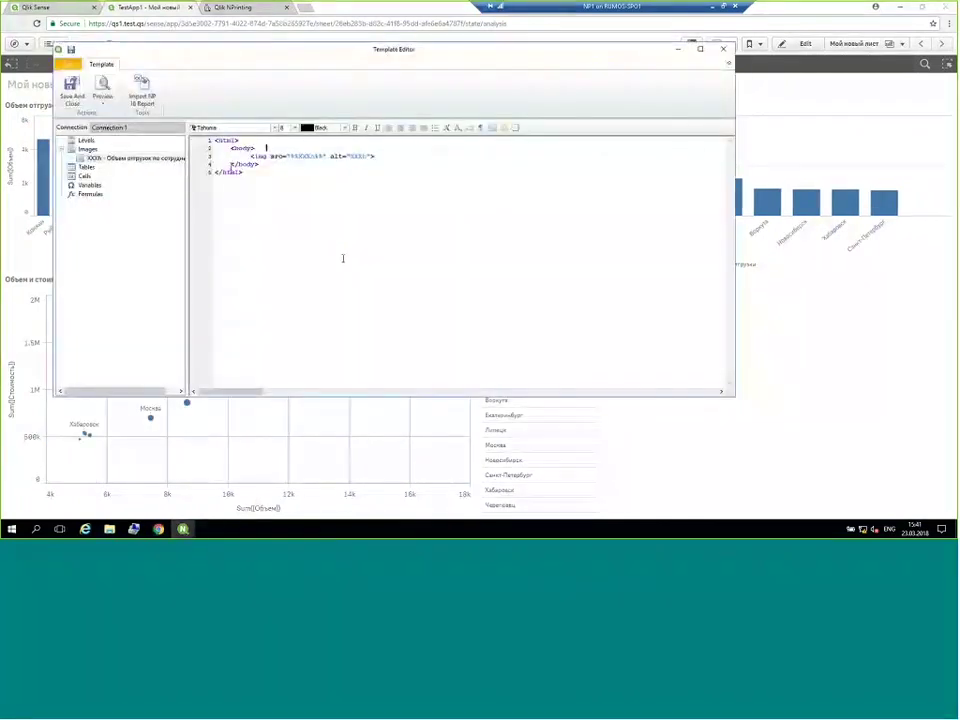
{"action": "left_click", "coordinate": [86, 142]}
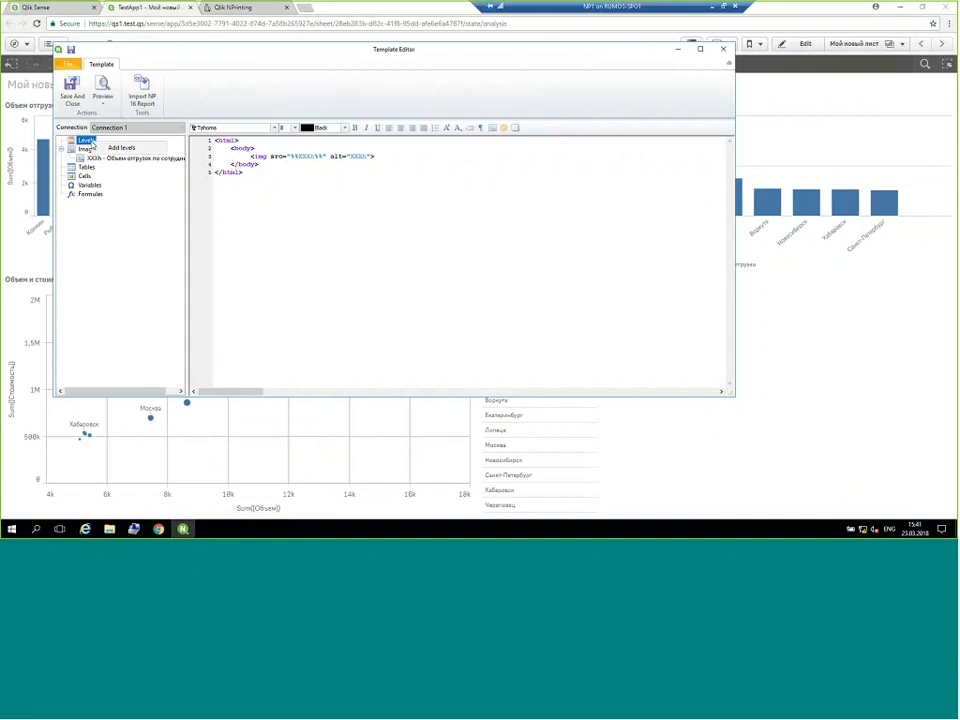
{"action": "left_click", "coordinate": [108, 149]}
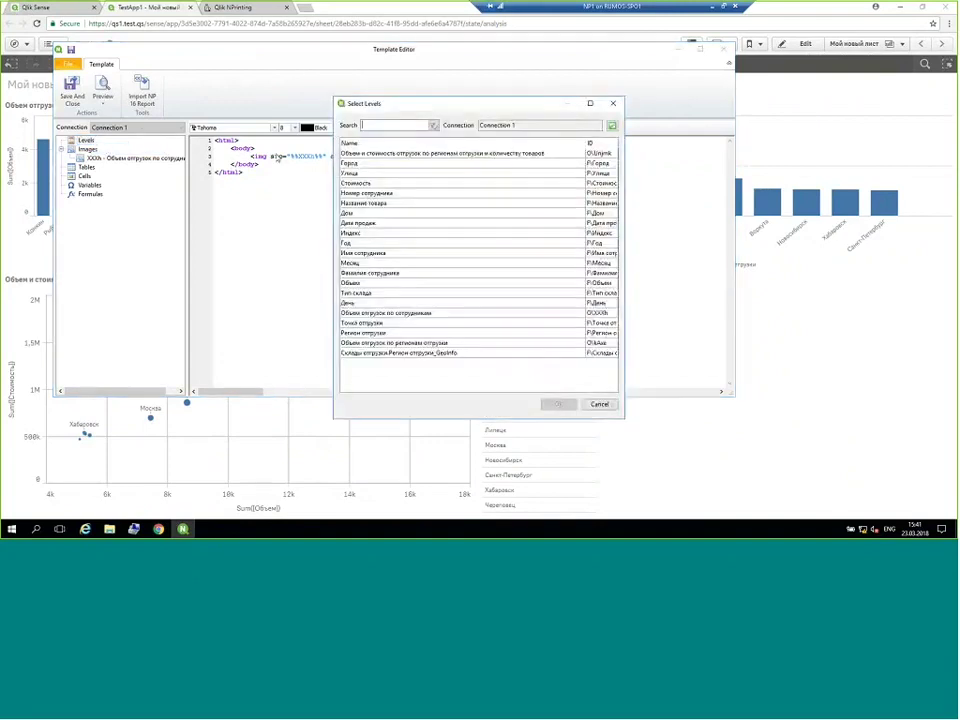
{"action": "left_click", "coordinate": [352, 244]}
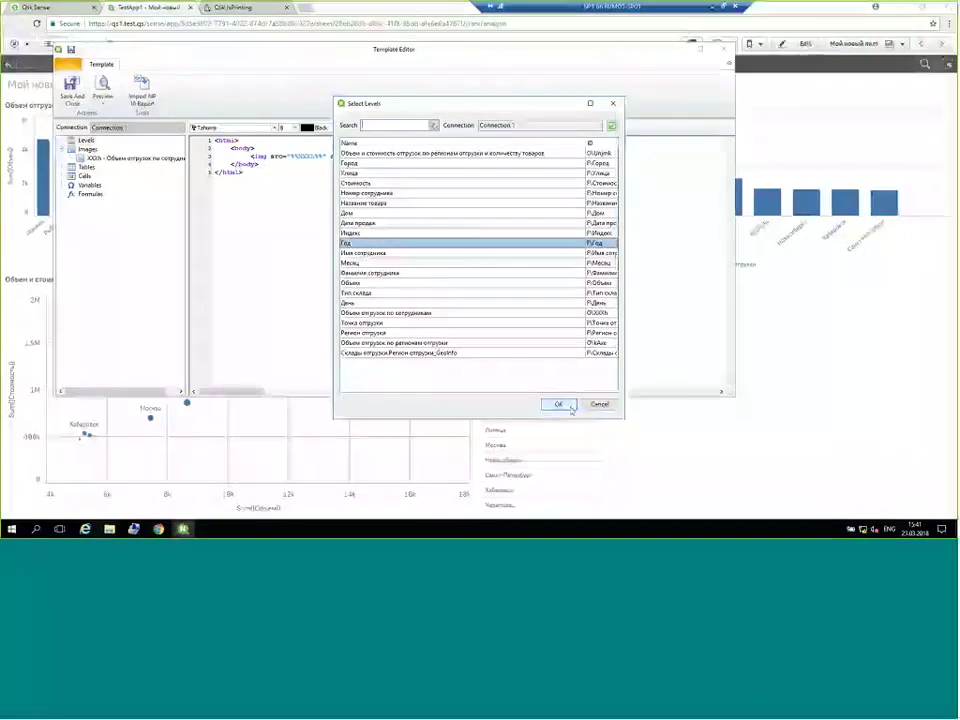
{"action": "left_click", "coordinate": [560, 404]}
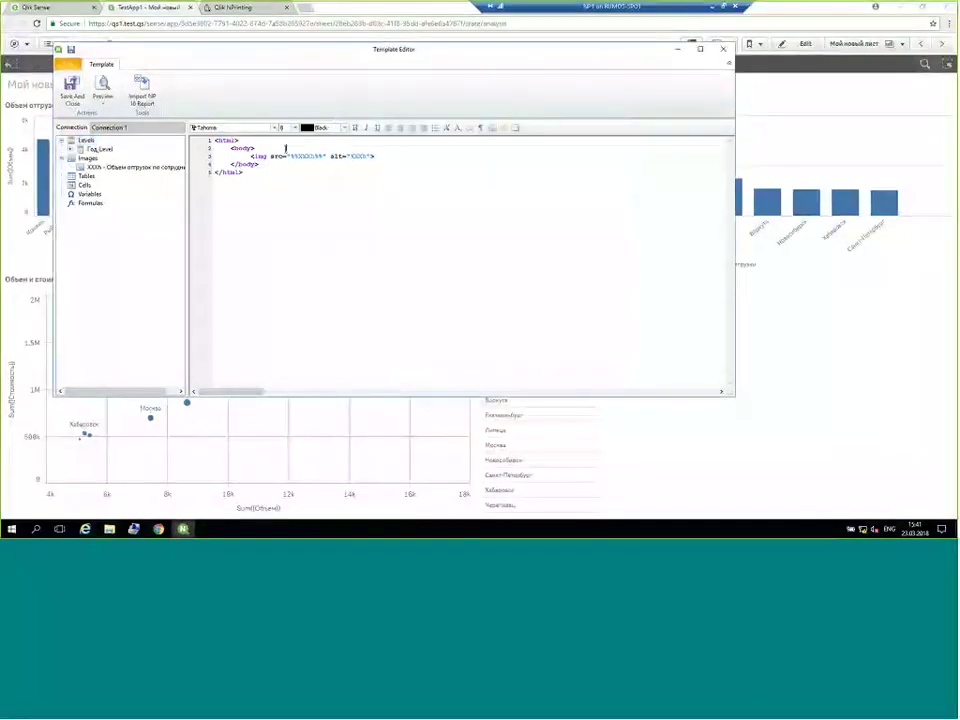
Insert five empty lines between the opening body tag and the image tag in the template
{"action": "left_click", "coordinate": [285, 148]}
{"action": "key", "text": "Return"}
{"action": "key", "text": "Return"}
{"action": "key", "text": "Return"}
{"action": "key", "text": "Return"}
{"action": "key", "text": "Return"}
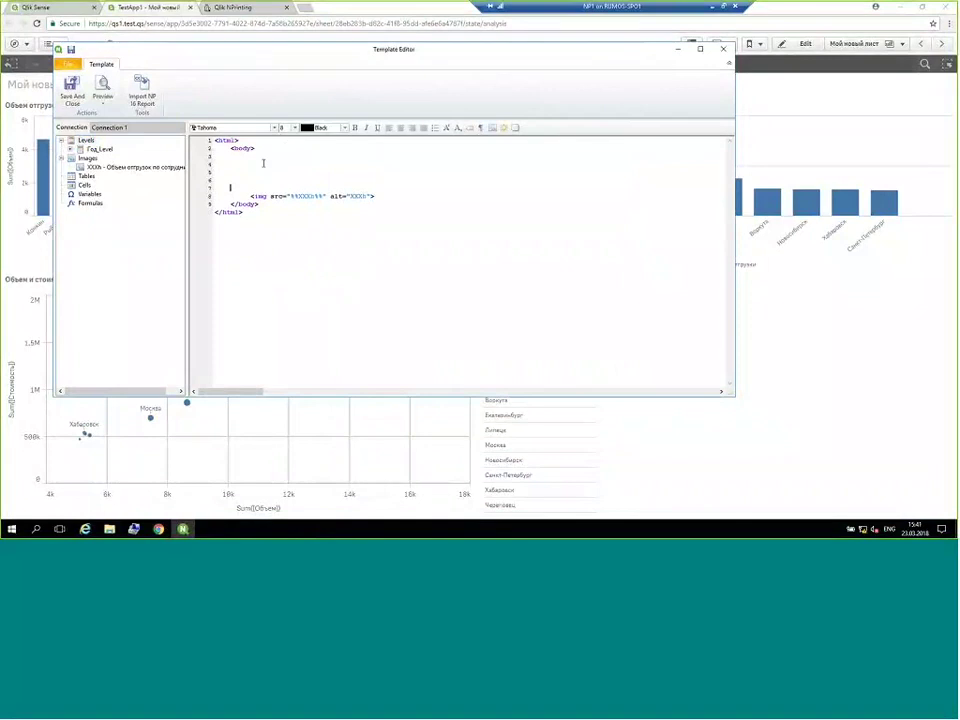
{"action": "left_click", "coordinate": [247, 155]}
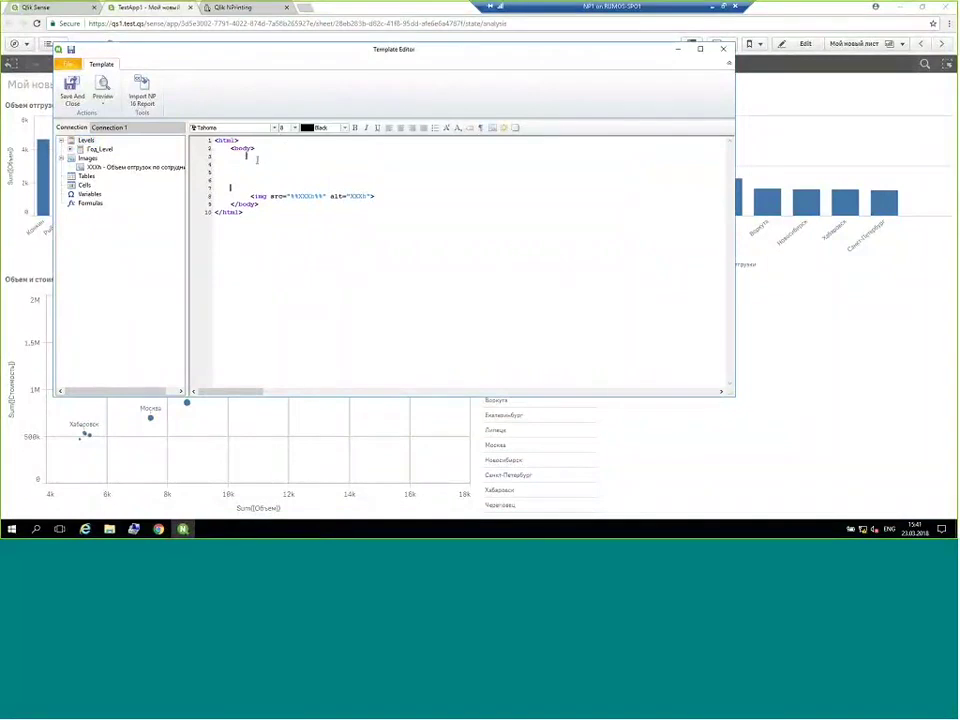
Insert the Год_Level tags into the template body and move the image tag between the opening and closing level tags
{"action": "left_click", "coordinate": [99, 150]}
{"action": "left_click_drag", "start_coordinate": [101, 154], "coordinate": [262, 164]}
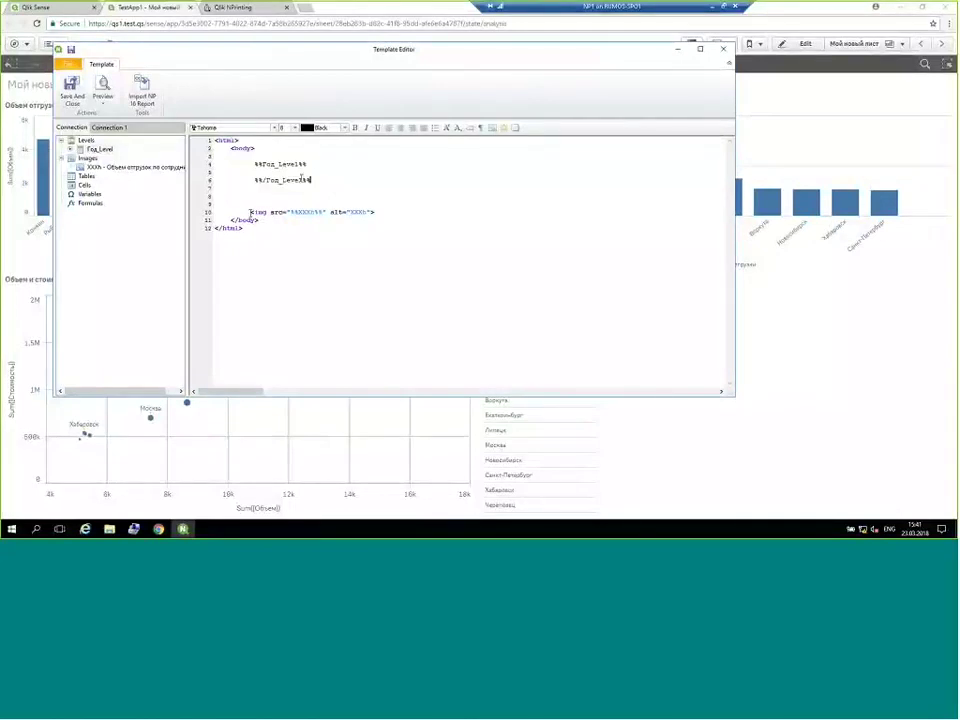
{"action": "left_click_drag", "start_coordinate": [250, 212], "coordinate": [327, 212]}
{"action": "left_click_drag", "start_coordinate": [250, 212], "coordinate": [386, 212]}
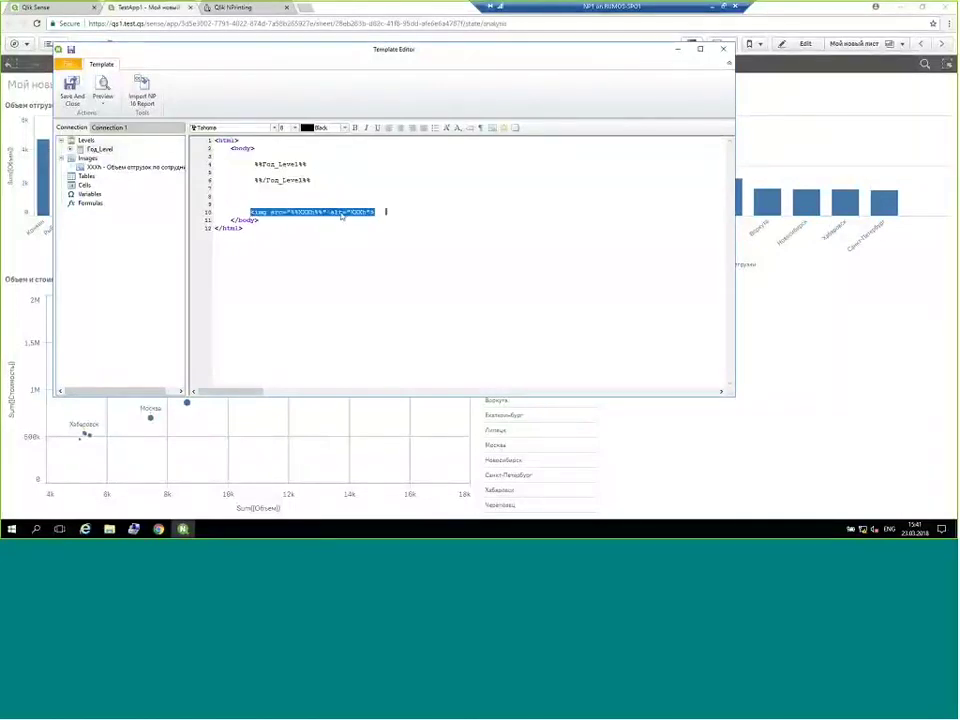
{"action": "left_click_drag", "start_coordinate": [274, 177], "coordinate": [271, 172]}
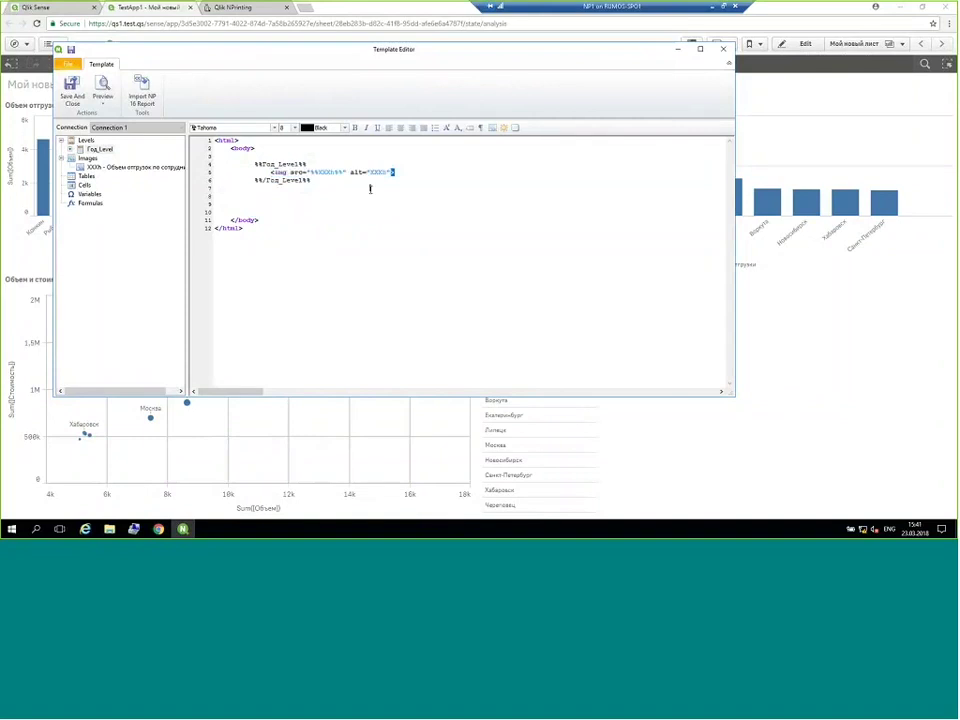
{"action": "left_click", "coordinate": [404, 172]}
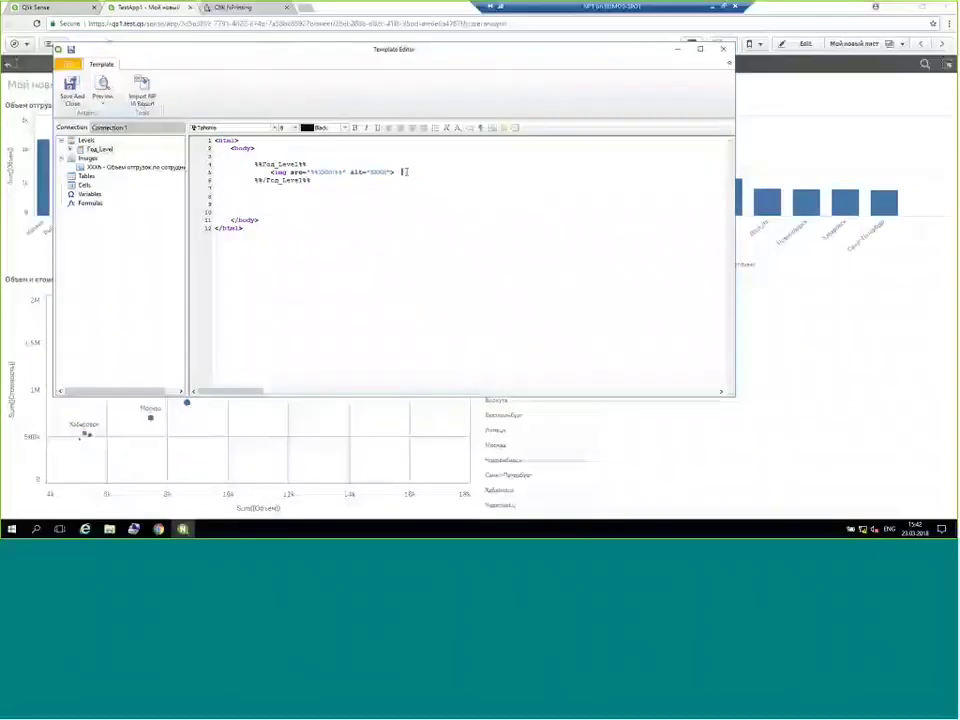
Preview the report and view the HTML file from Rep1.zip, closing the result and returning to the template
{"action": "left_click", "coordinate": [102, 88]}
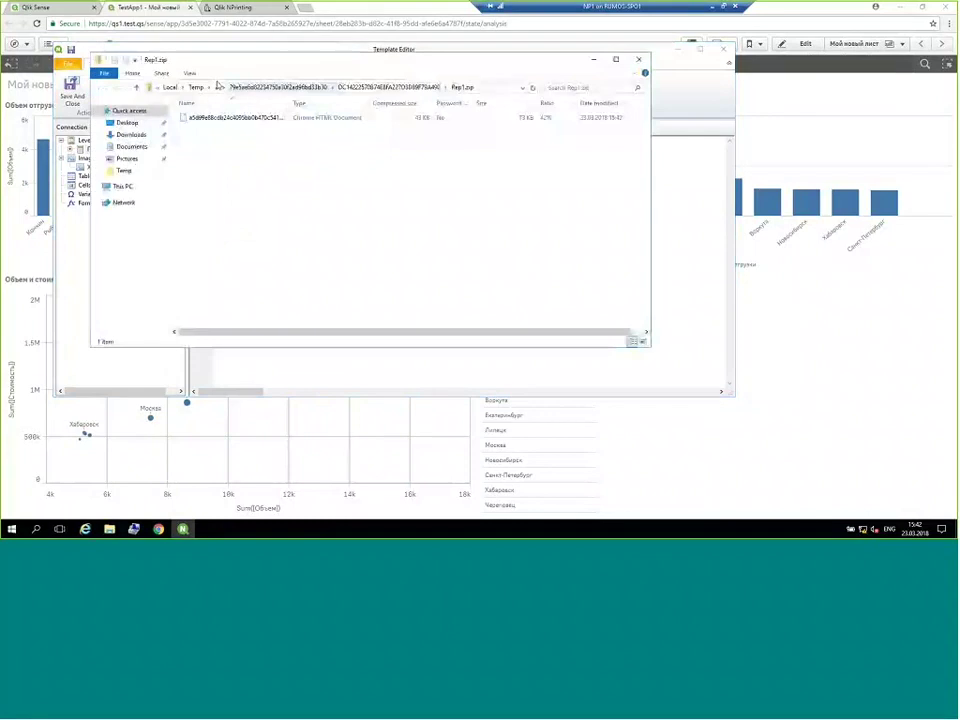
{"action": "double_click", "coordinate": [229, 118]}
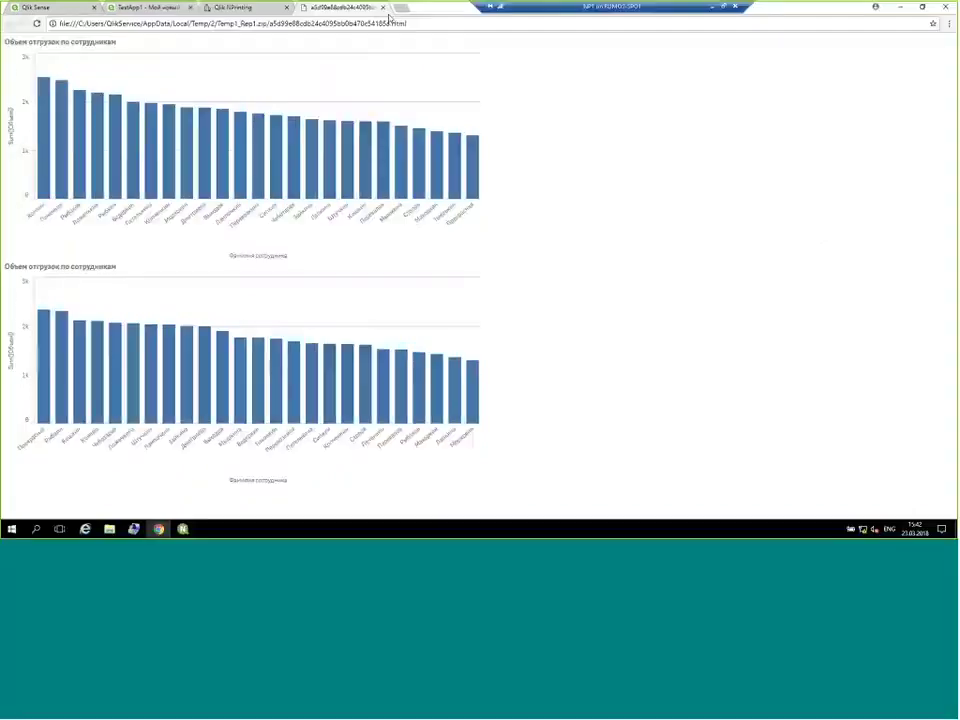
{"action": "left_click", "coordinate": [382, 8]}
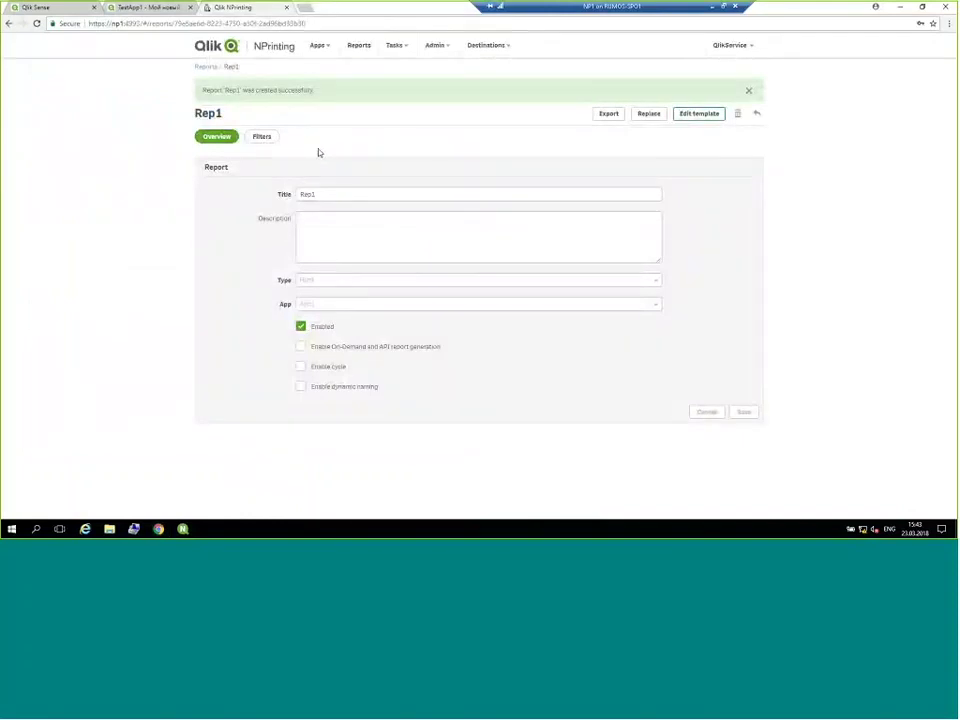
{"action": "key", "text": "alt+Tab"}
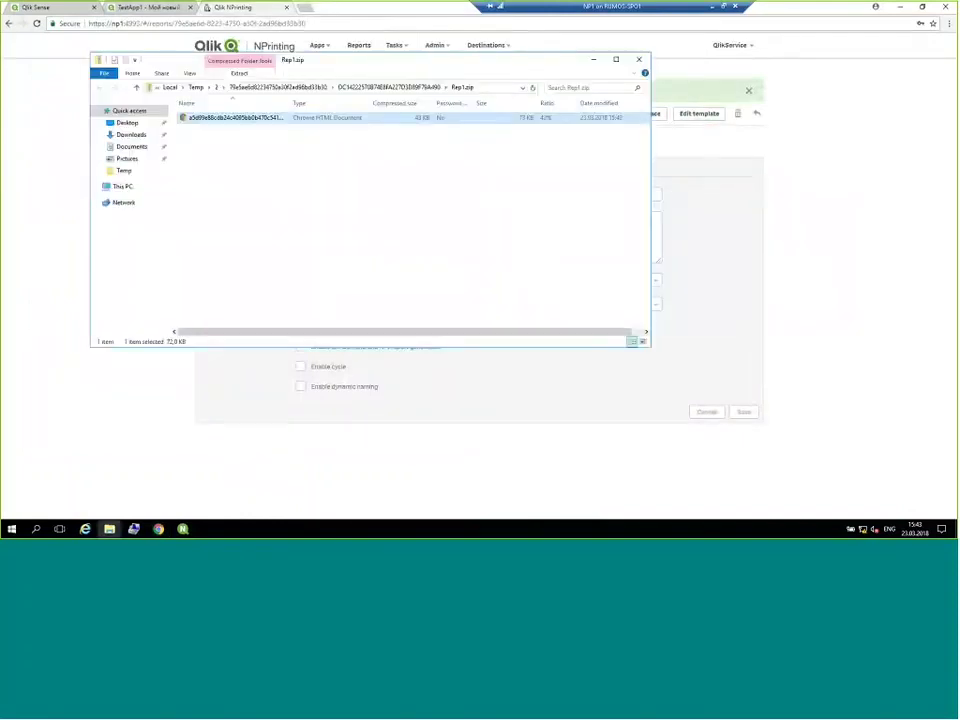
{"action": "left_click", "coordinate": [109, 529]}
{"action": "key", "text": "alt+Tab"}
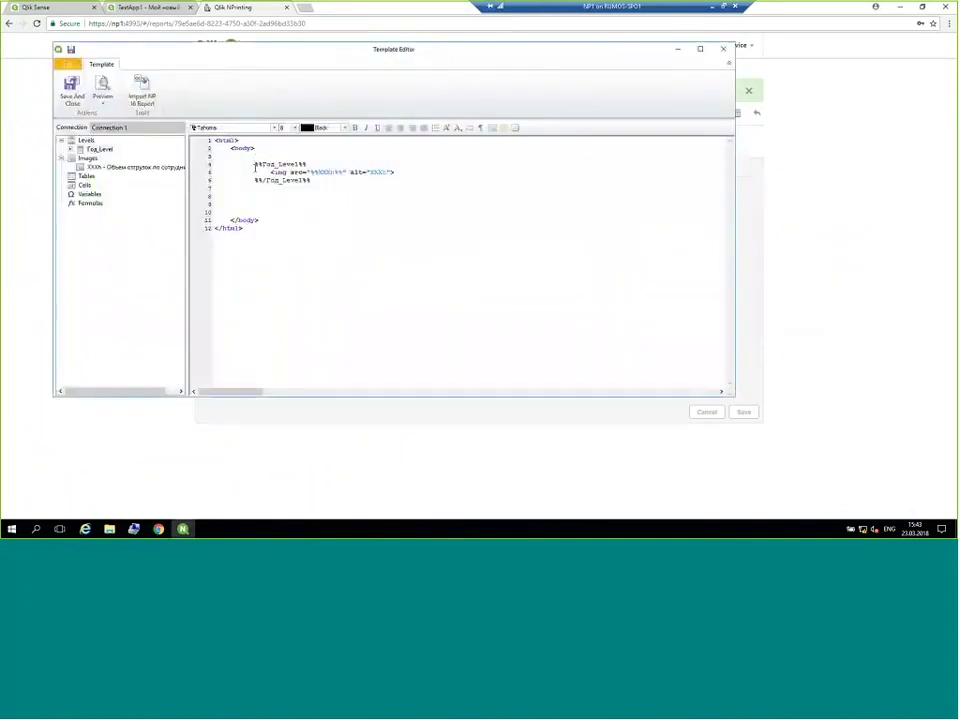
Add a line reading "Год: " below the opening level tag and insert the level's Год field after it
{"action": "left_click", "coordinate": [313, 165]}
{"action": "key", "text": "Return"}
{"action": "key", "text": "Return"}
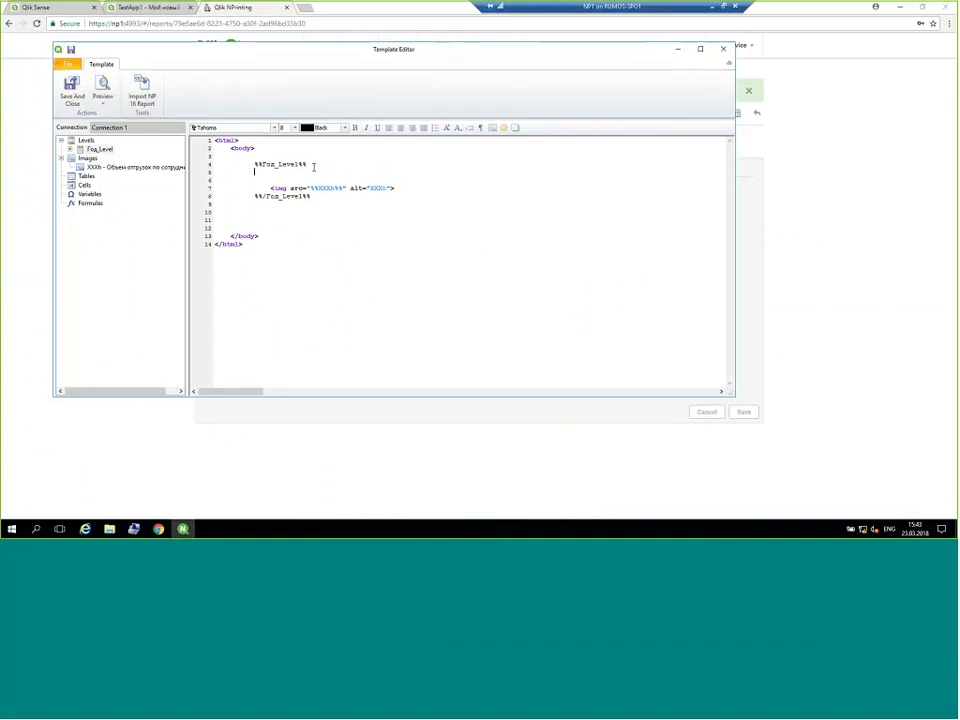
{"action": "key", "text": "alt+shift"}
{"action": "type", "text": "Год"}
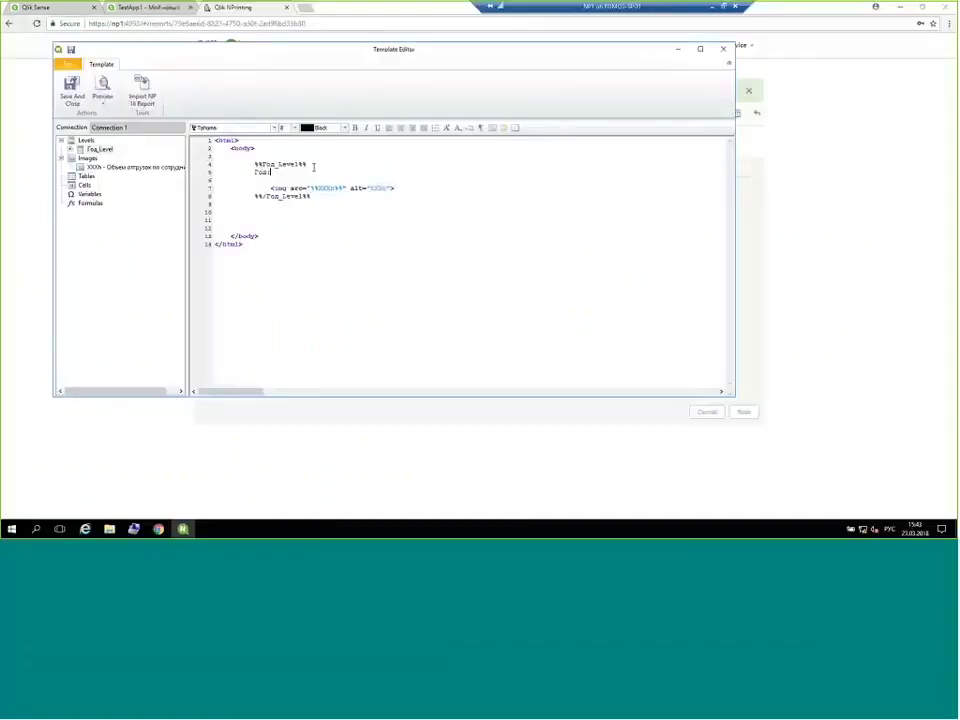
{"action": "type", "text": ":"}
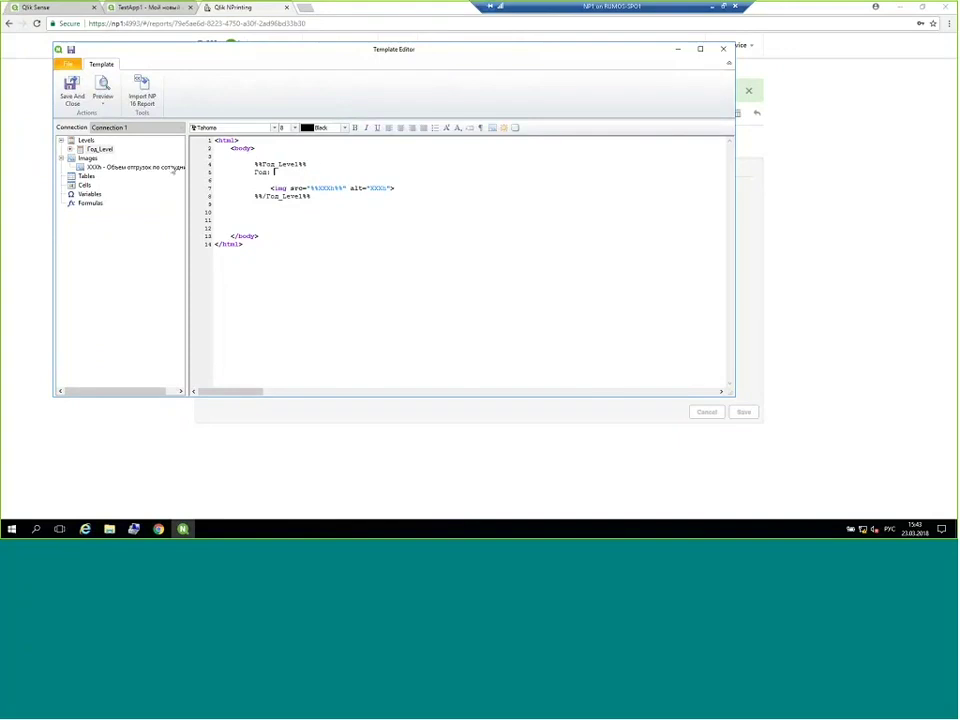
{"action": "double_click", "coordinate": [97, 149]}
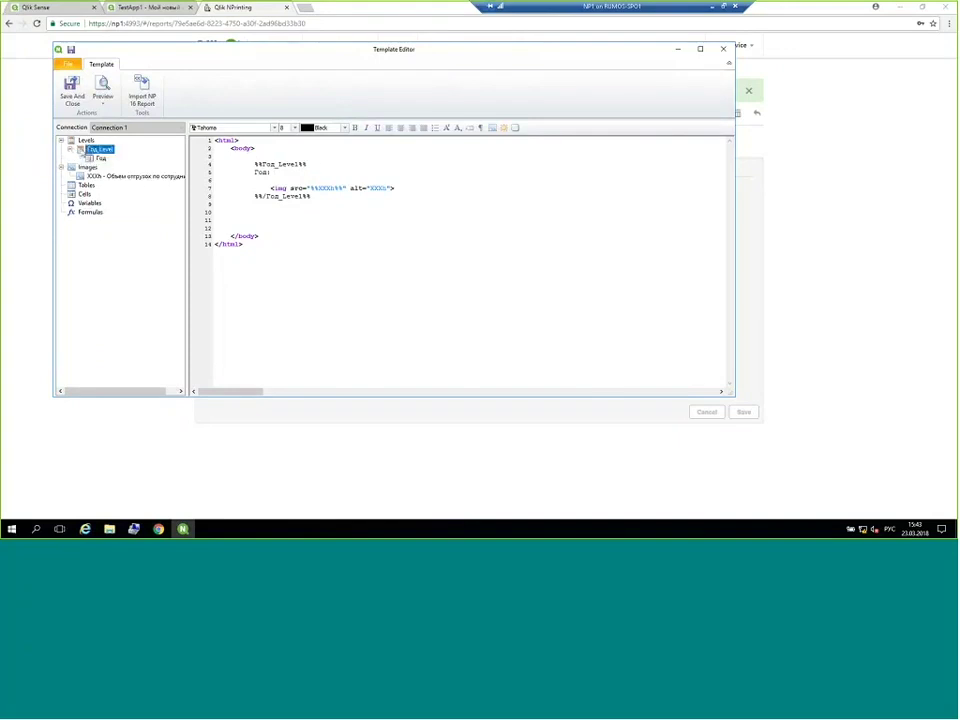
{"action": "left_click", "coordinate": [100, 158]}
{"action": "left_click_drag", "start_coordinate": [100, 160], "coordinate": [281, 173]}
Insert a <BR> tag on its own line above and below the "Год: %%Год%%" line
{"action": "key", "text": "Up"}
{"action": "key", "text": "Return"}
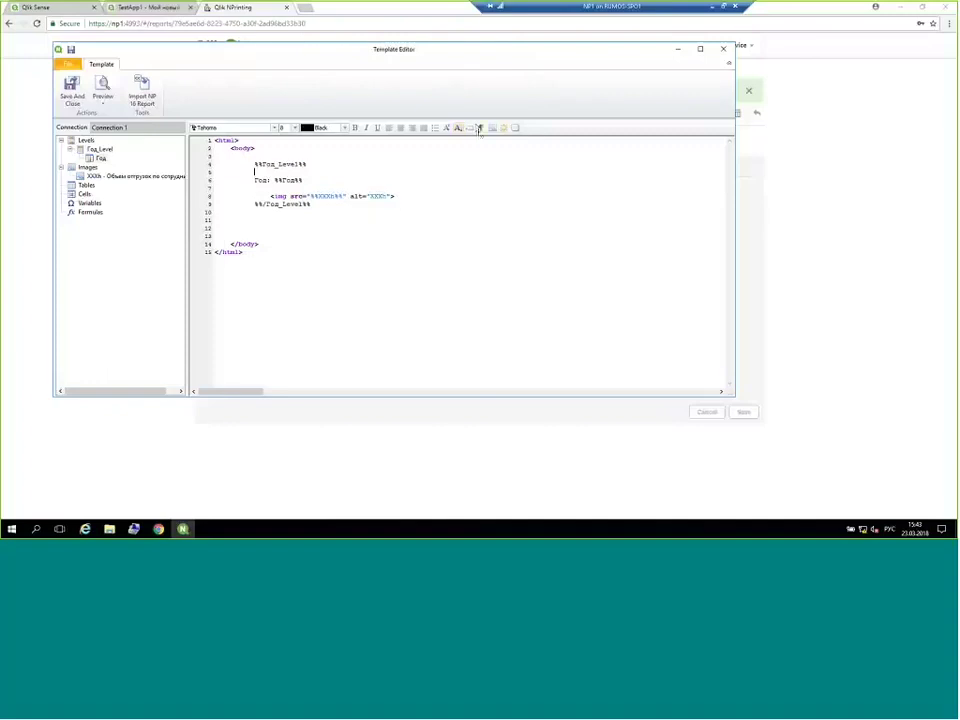
{"action": "type", "text": "<h1>"}
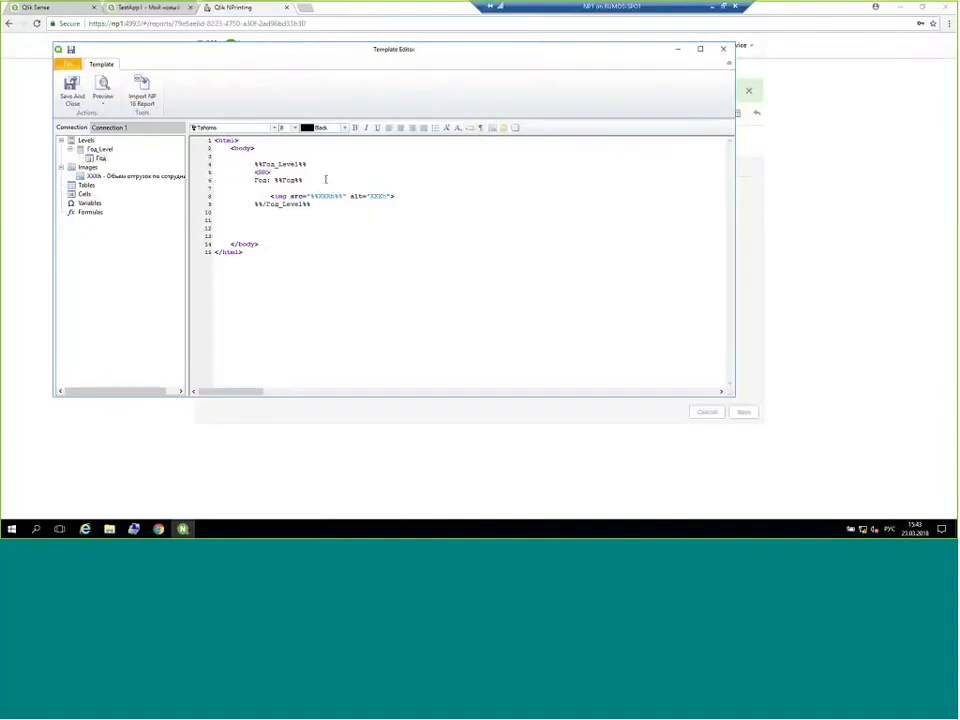
{"action": "left_click", "coordinate": [326, 179]}
{"action": "key", "text": "Return"}
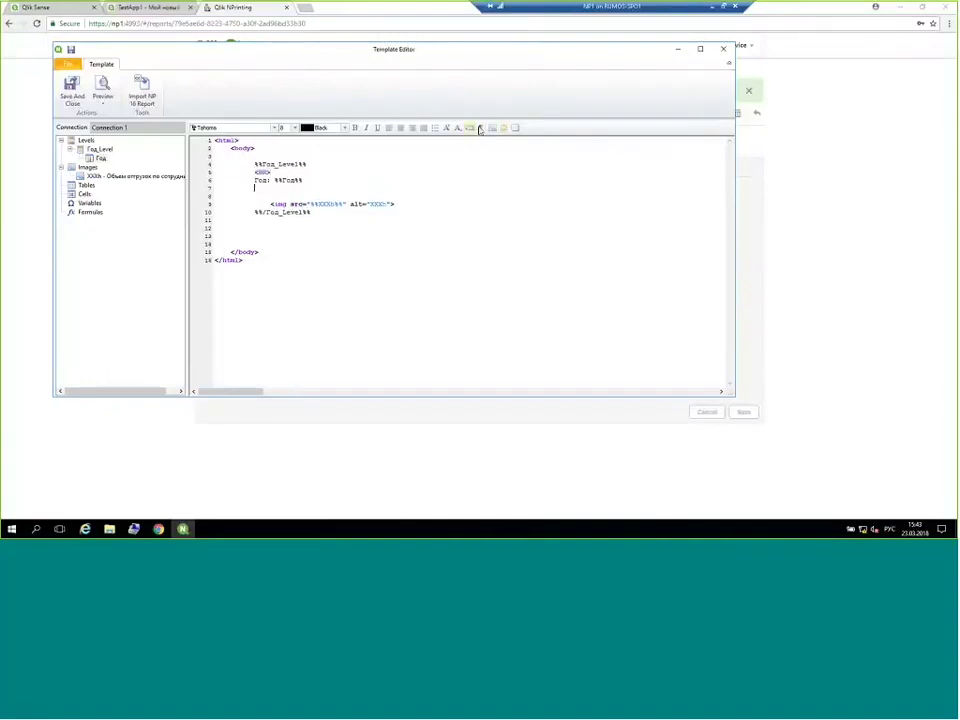
{"action": "type", "text": "<BR>"}
Format the "Год: %%Год%%" text with font size 20, bold and red
{"action": "left_click_drag", "start_coordinate": [250, 181], "coordinate": [305, 179]}
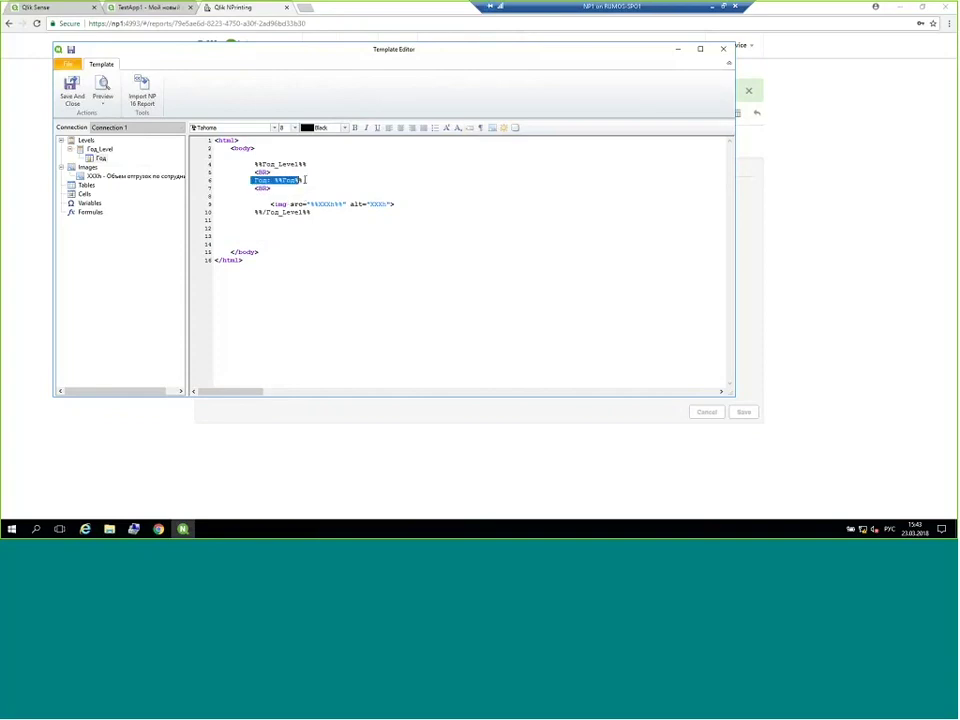
{"action": "left_click", "coordinate": [294, 128]}
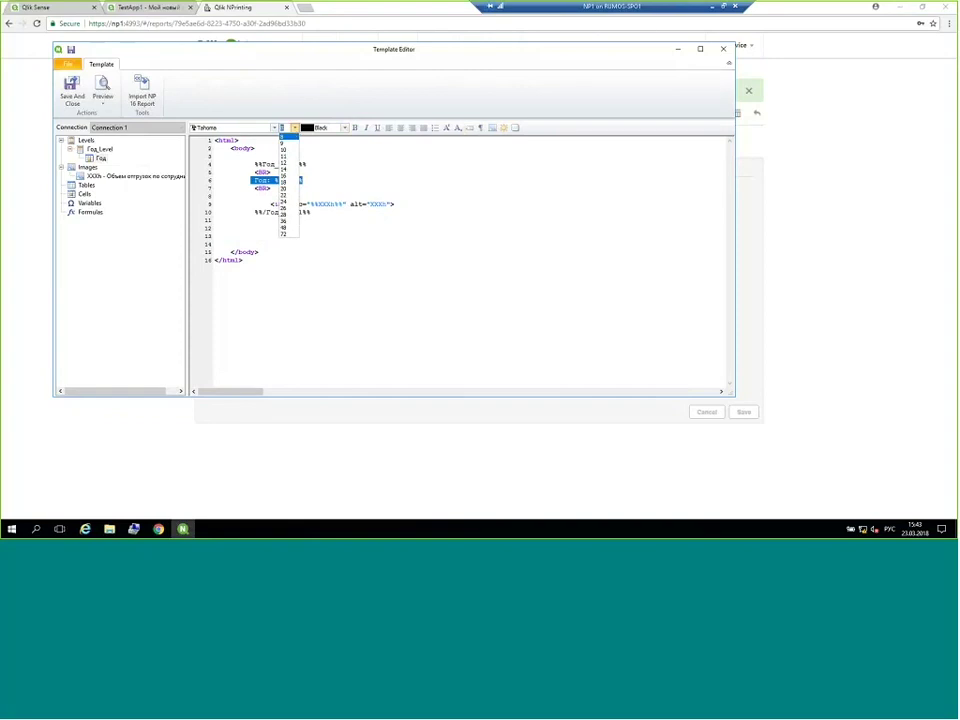
{"action": "left_click", "coordinate": [285, 188]}
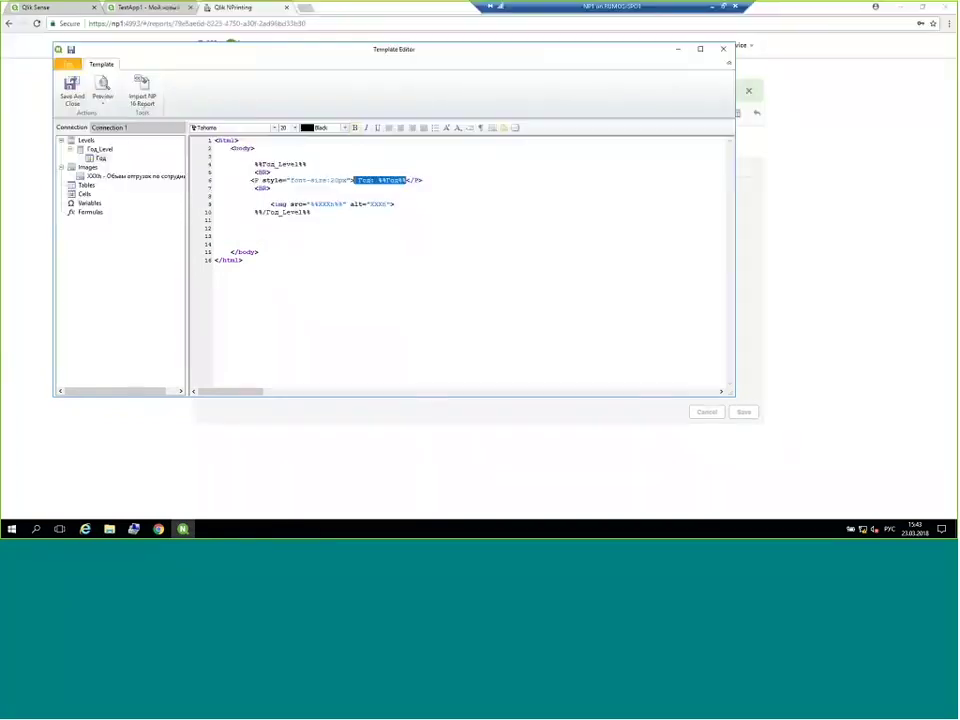
{"action": "left_click", "coordinate": [355, 128]}
{"action": "left_click", "coordinate": [344, 128]}
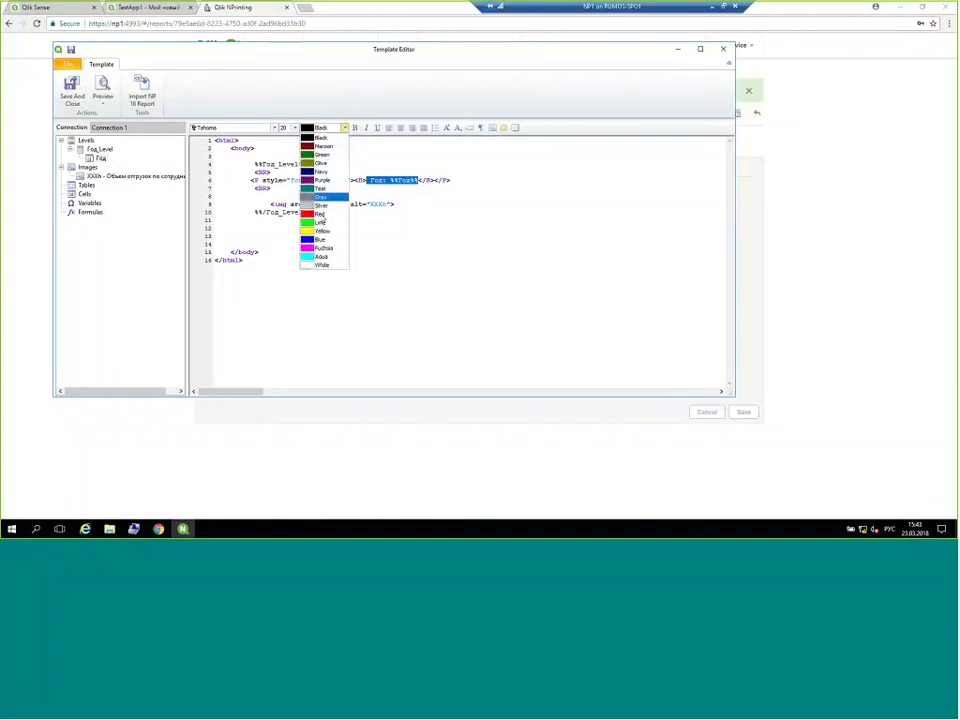
{"action": "left_click", "coordinate": [322, 213]}
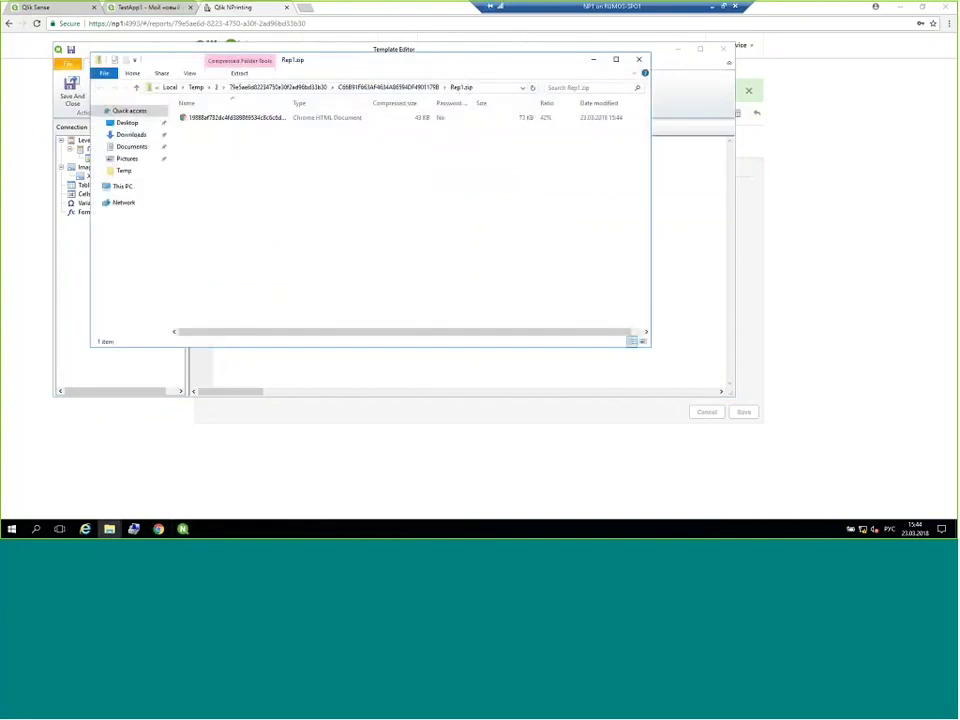
Check the generated HTML file from Rep1.zip, close it with the archive, and save and close the Rep1 template
{"action": "double_click", "coordinate": [236, 118]}
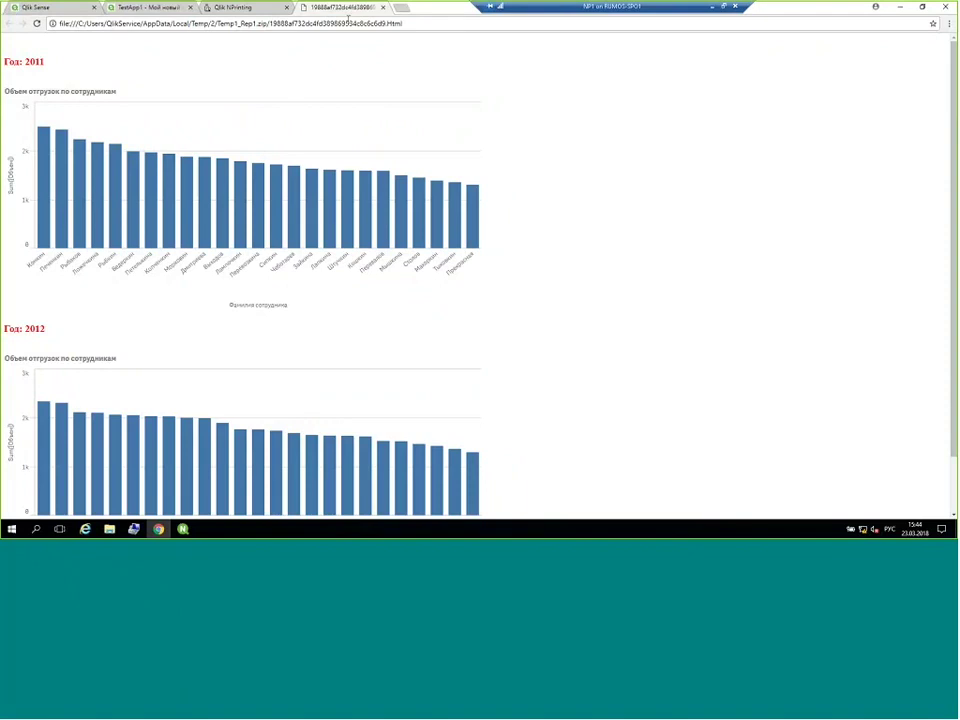
{"action": "left_click", "coordinate": [383, 8]}
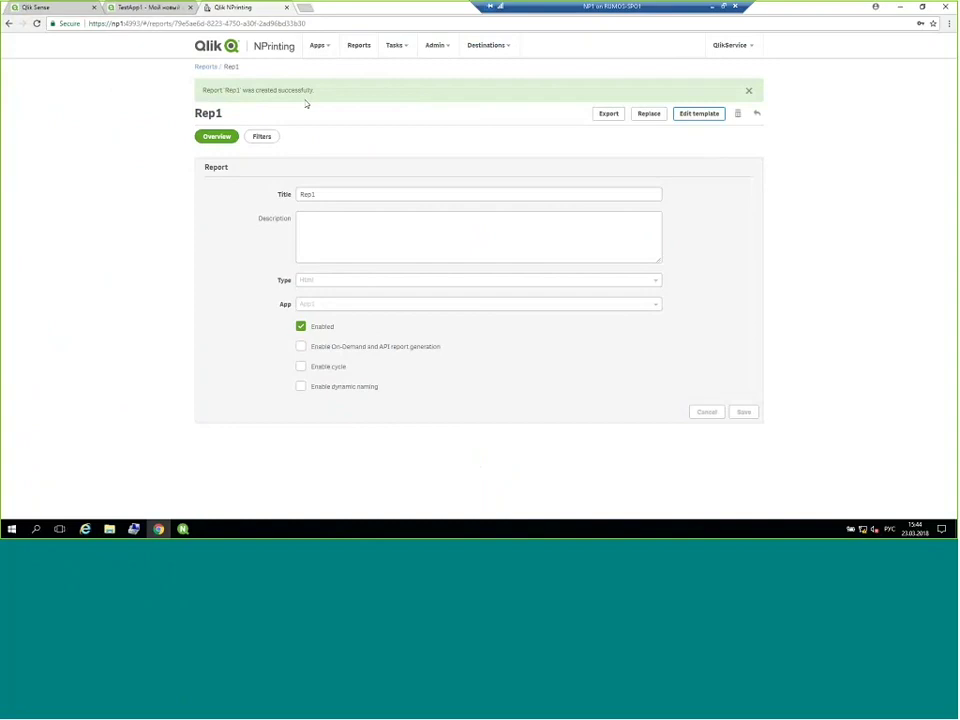
{"action": "key", "text": "alt+Tab"}
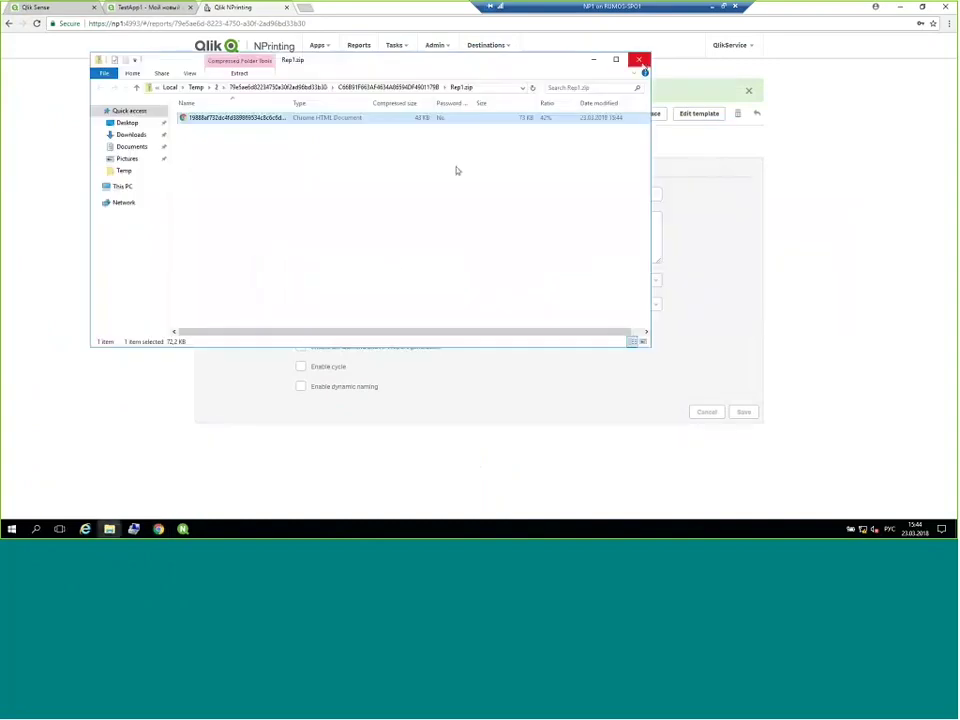
{"action": "left_click", "coordinate": [638, 58]}
{"action": "left_click", "coordinate": [184, 530]}
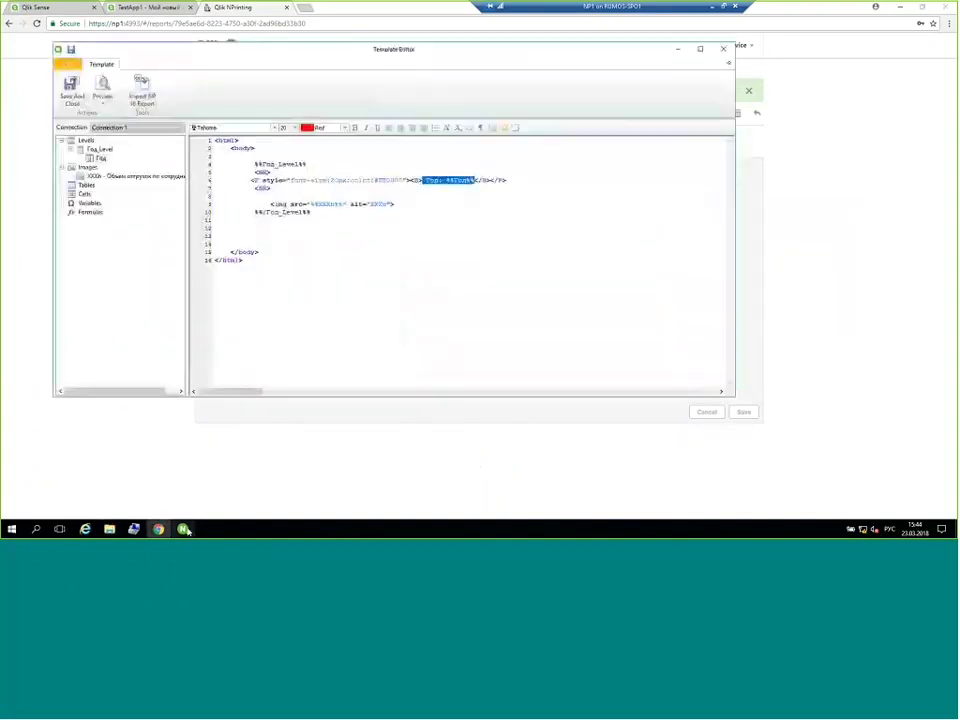
{"action": "left_click", "coordinate": [71, 88]}
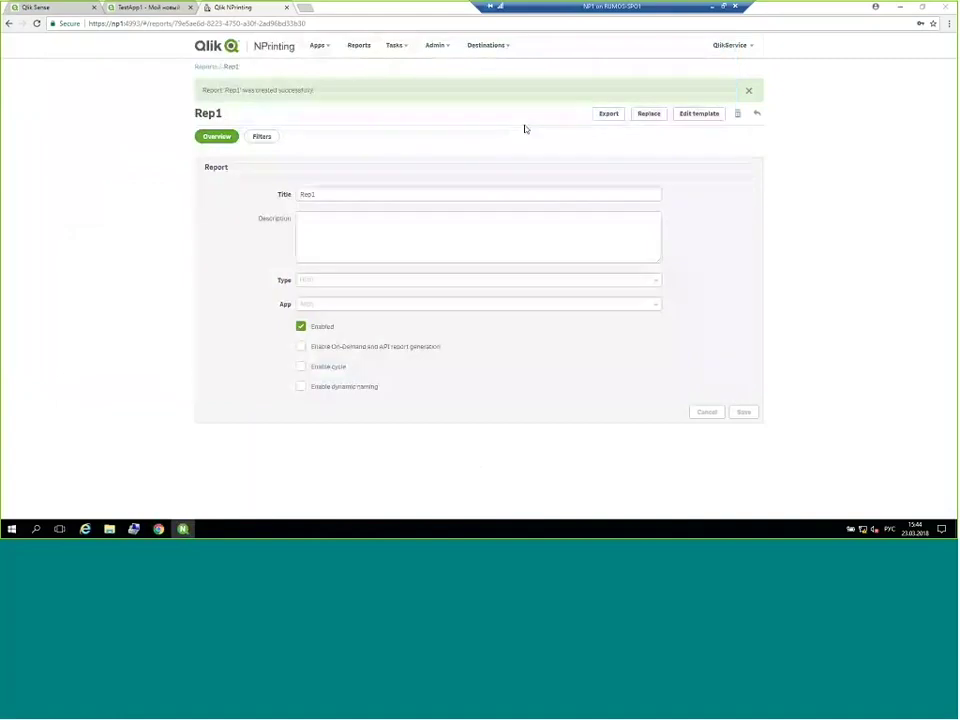
Create a new report titled Rep2 of type Excel for App1, using an empty file as template
{"action": "left_click", "coordinate": [361, 47]}
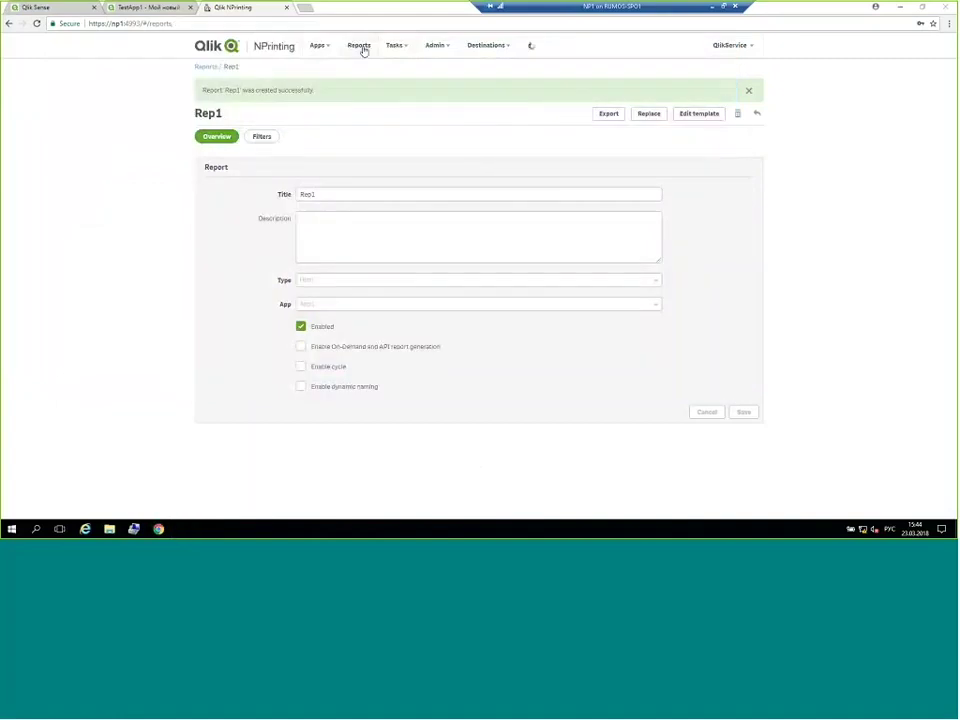
{"action": "left_click", "coordinate": [729, 77]}
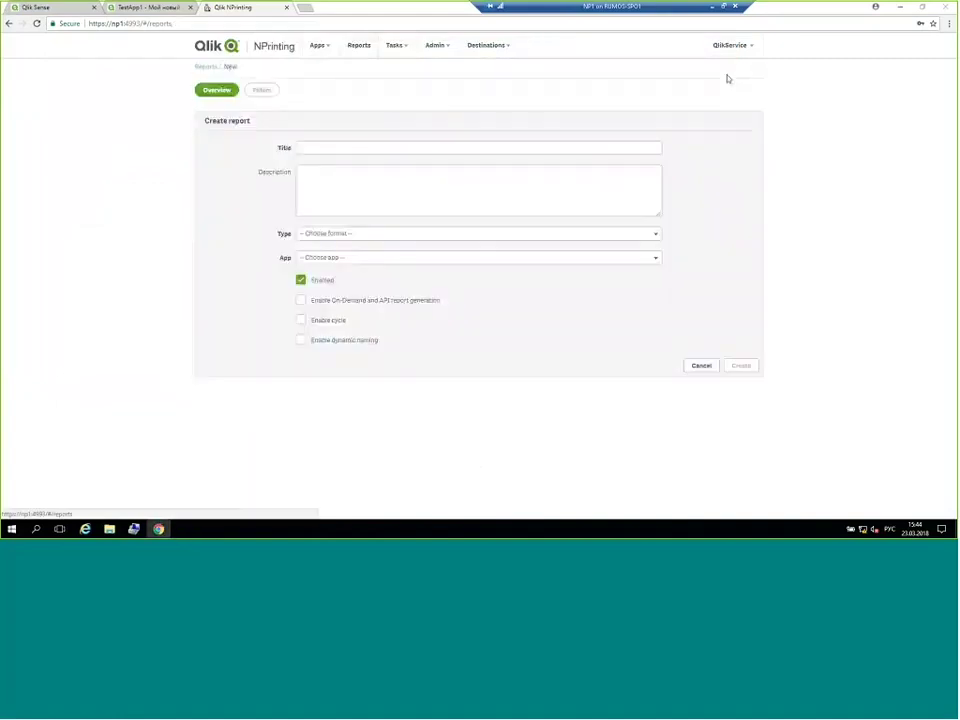
{"action": "left_click", "coordinate": [506, 146]}
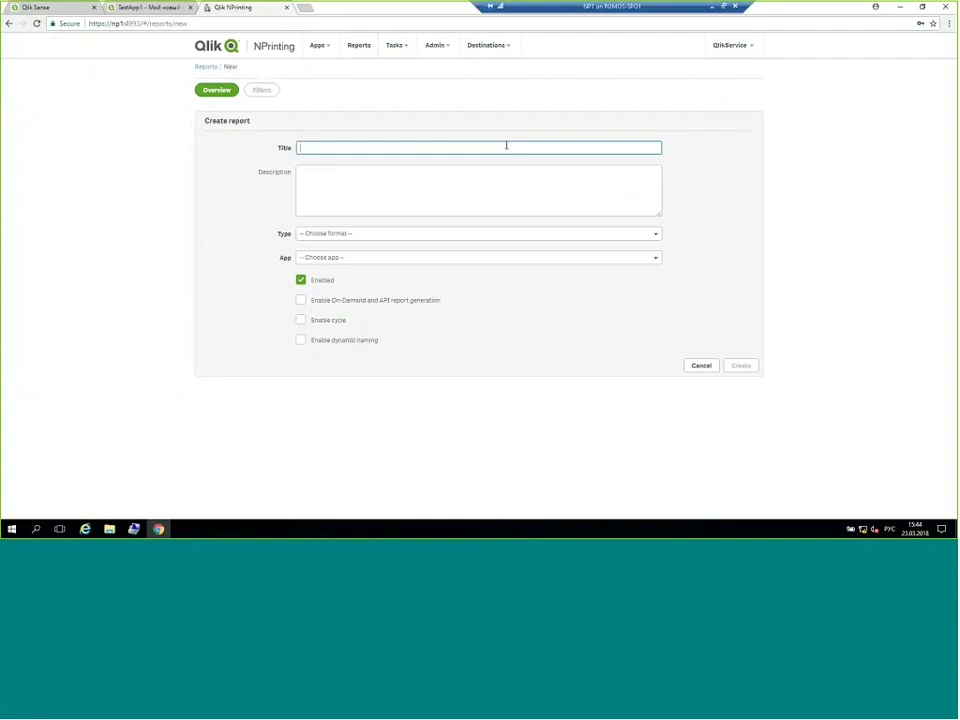
{"action": "type", "text": "Rep2"}
{"action": "left_click", "coordinate": [345, 233]}
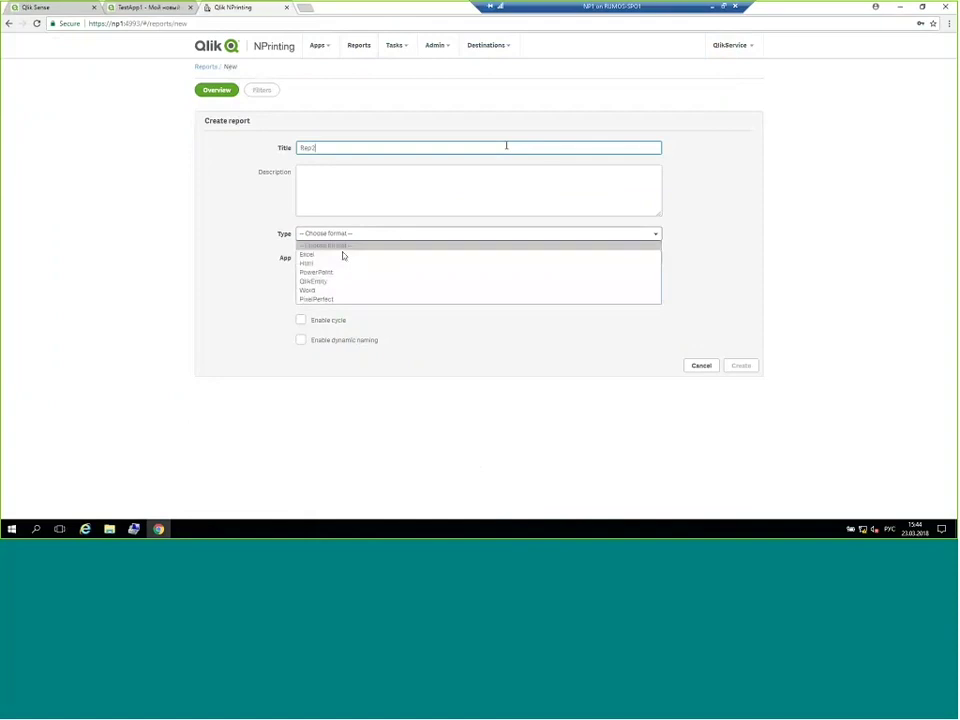
{"action": "left_click", "coordinate": [339, 257]}
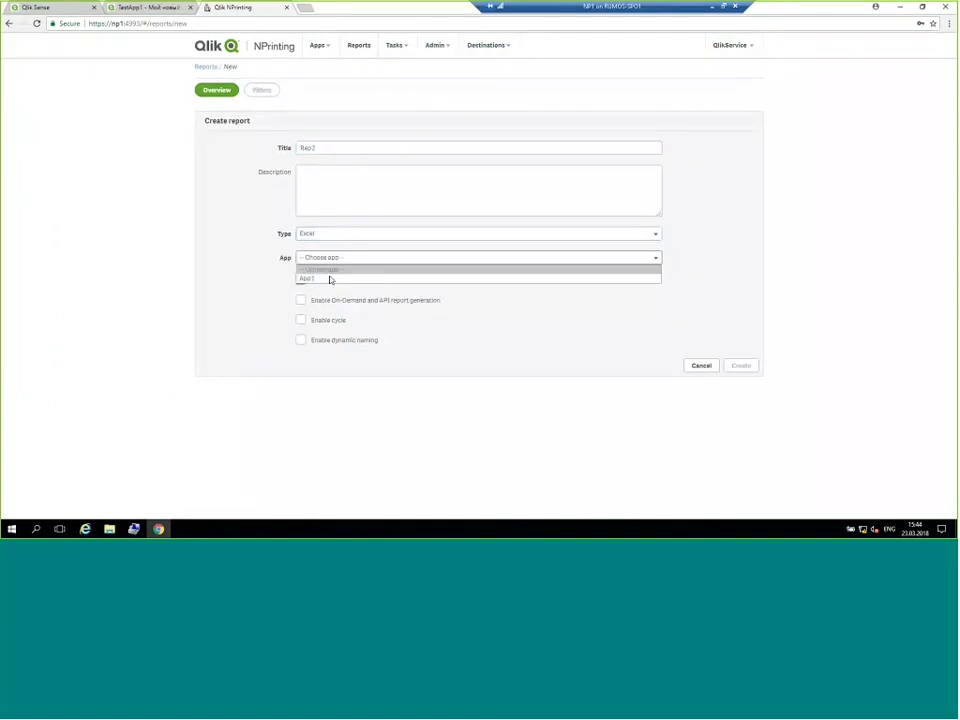
{"action": "left_click", "coordinate": [331, 280]}
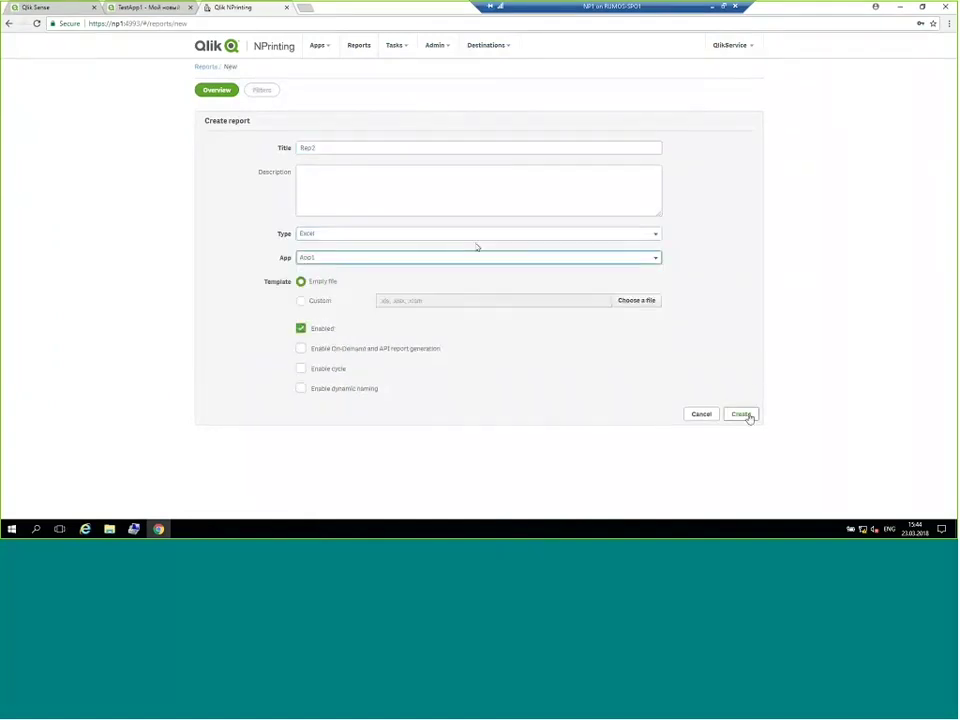
{"action": "left_click", "coordinate": [742, 414]}
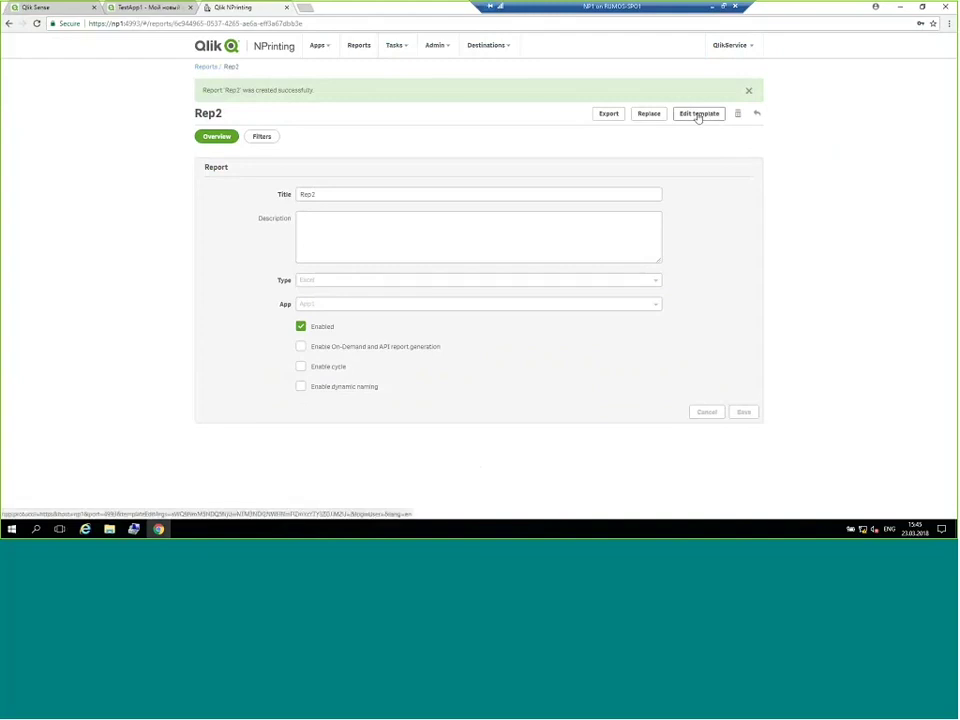
Open the Rep2 template for editing and dismiss the Microsoft Office activation wizard
{"action": "left_click", "coordinate": [698, 115]}
{"action": "left_click", "coordinate": [698, 115]}
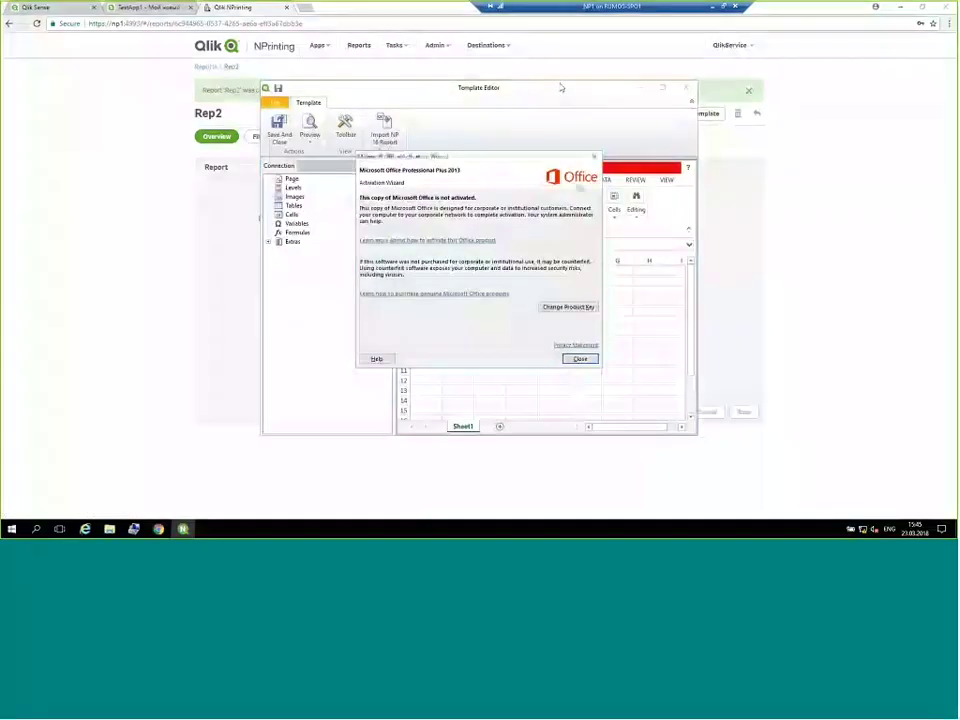
{"action": "key", "text": "Escape"}
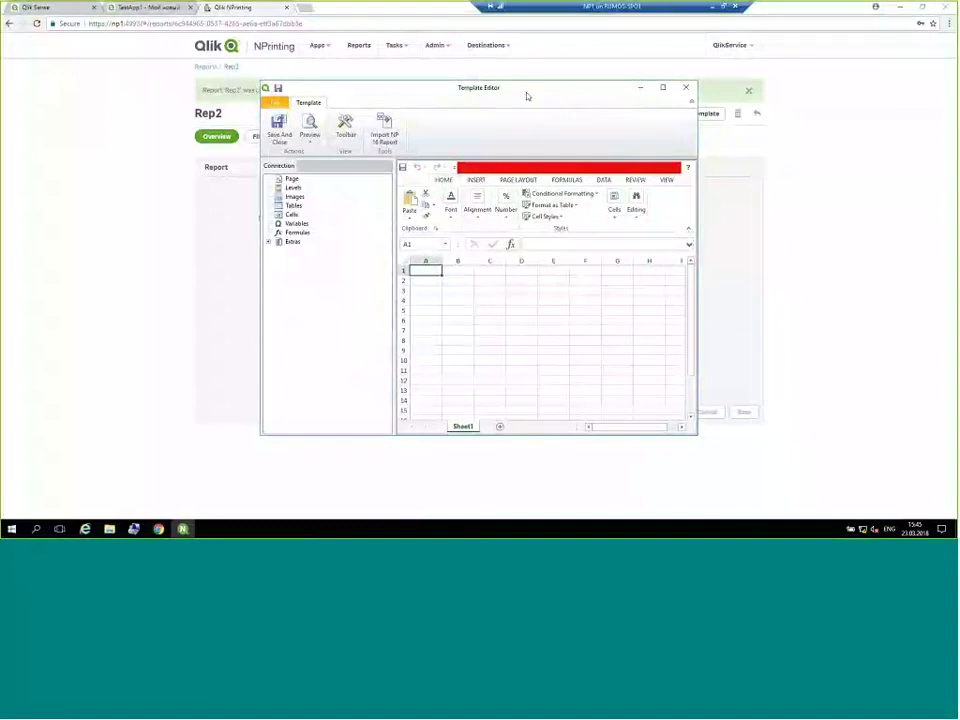
Maximize the Template Editor window with the empty Rep2 template
{"action": "double_click", "coordinate": [525, 92]}
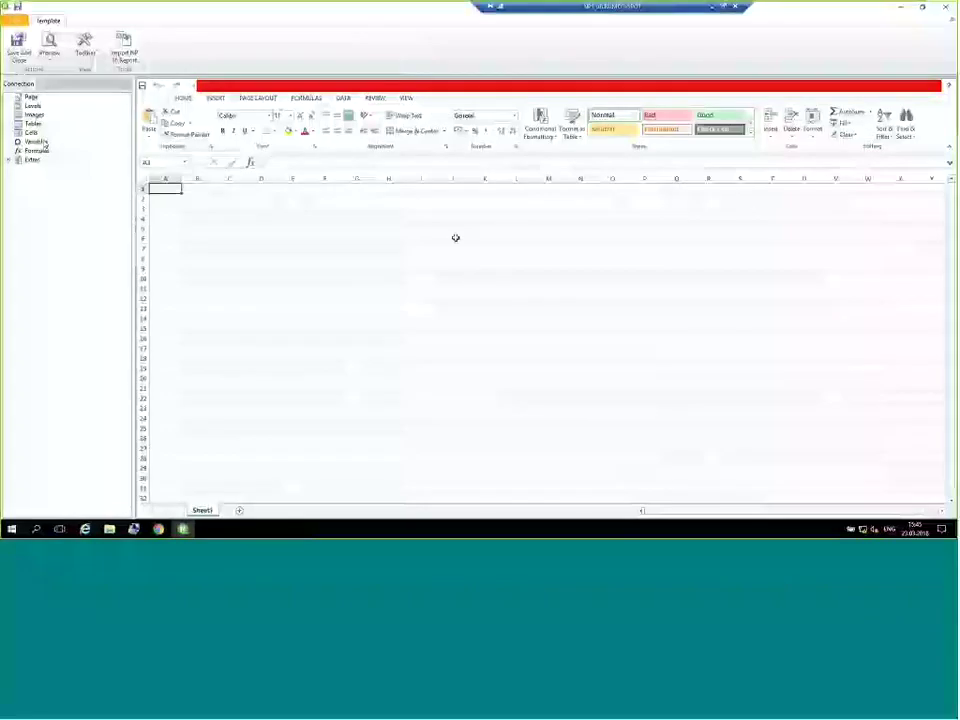
{"action": "left_click", "coordinate": [325, 228]}
{"action": "left_click", "coordinate": [262, 258]}
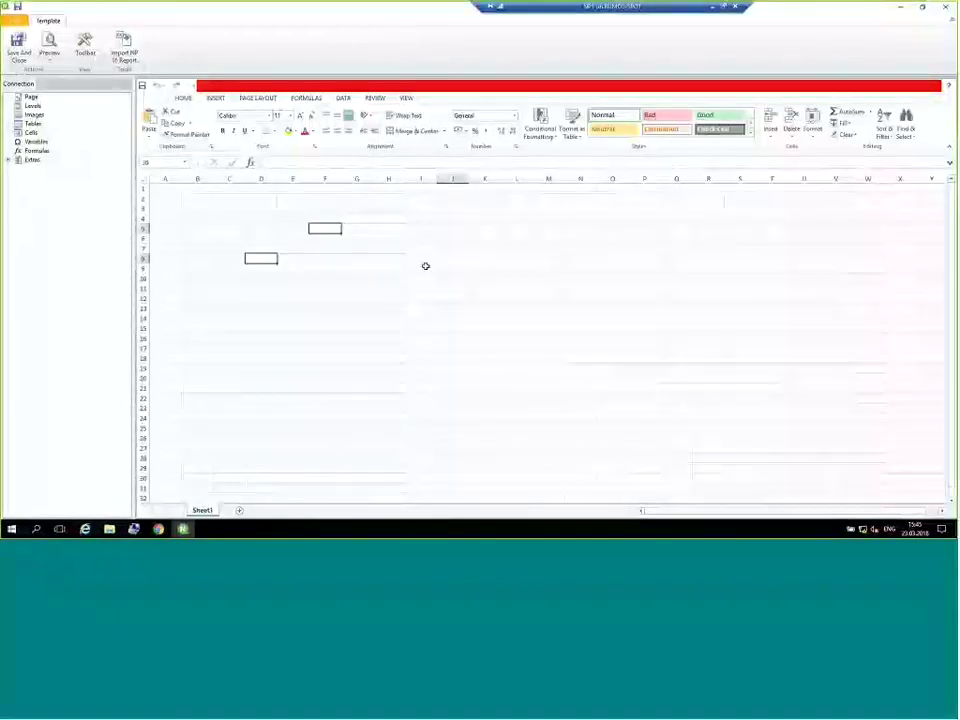
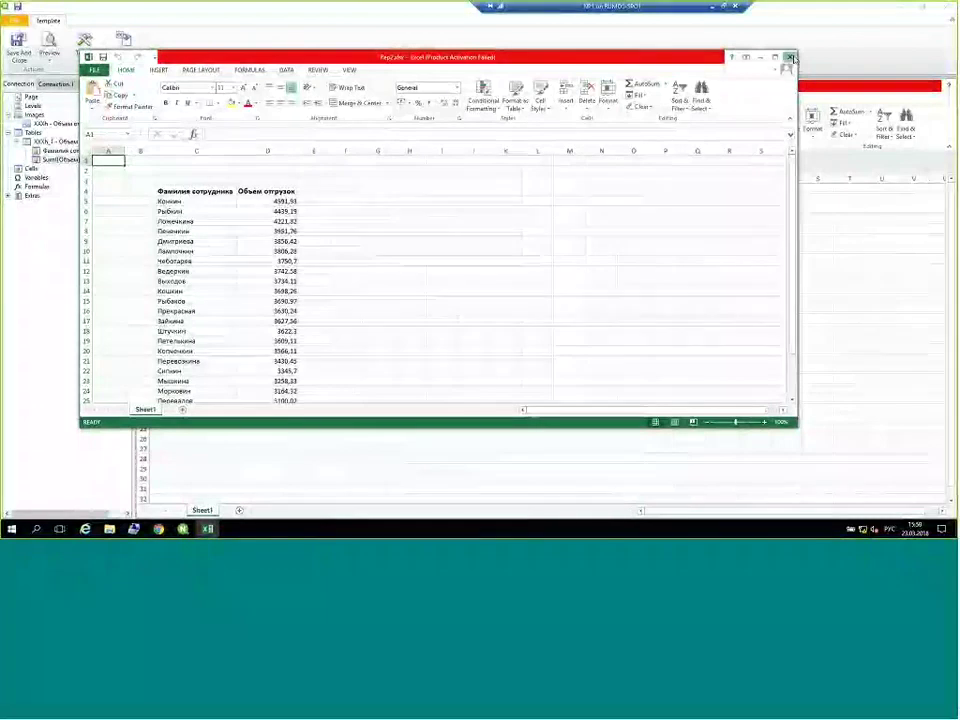
Close the Rep2 preview and enter a SUM formula over D4:D6 in cell D7 of the template
{"action": "left_click", "coordinate": [789, 57]}
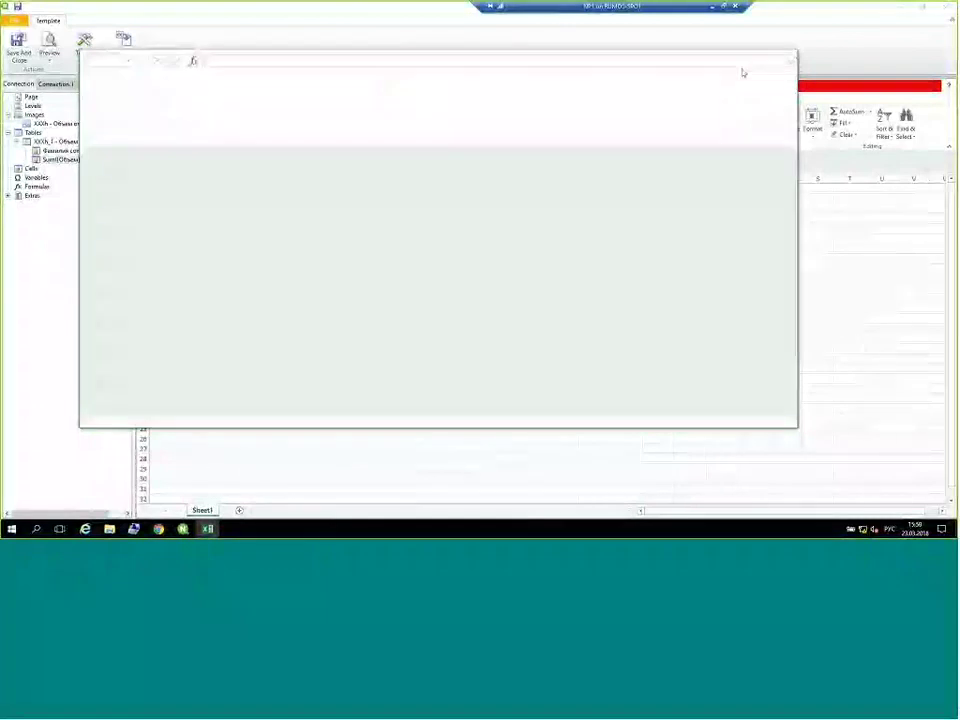
{"action": "left_click", "coordinate": [324, 261]}
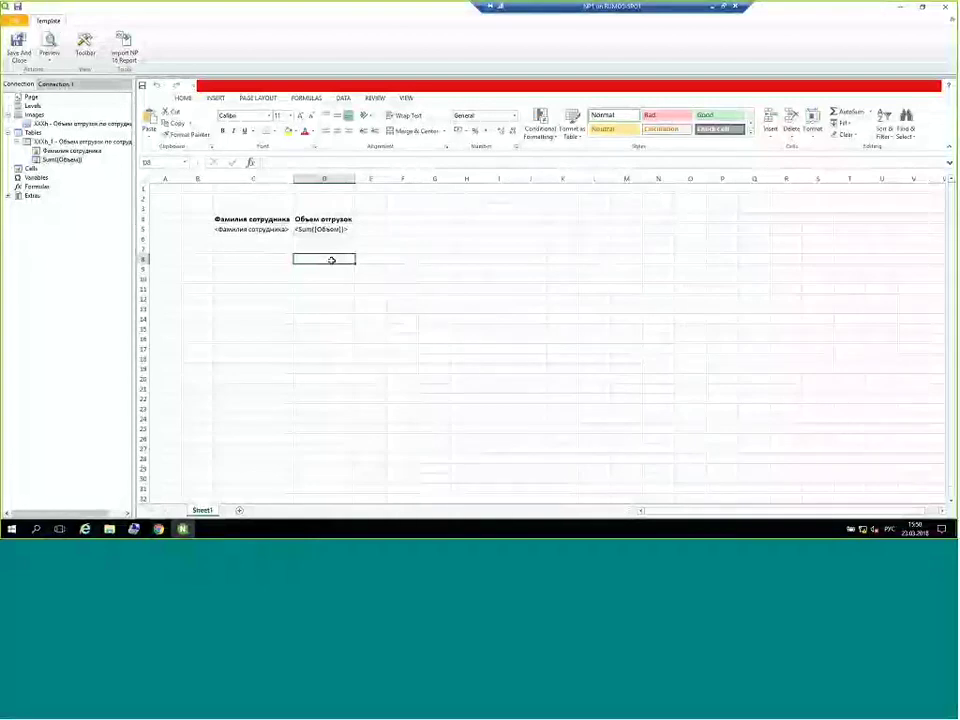
{"action": "left_click", "coordinate": [314, 248]}
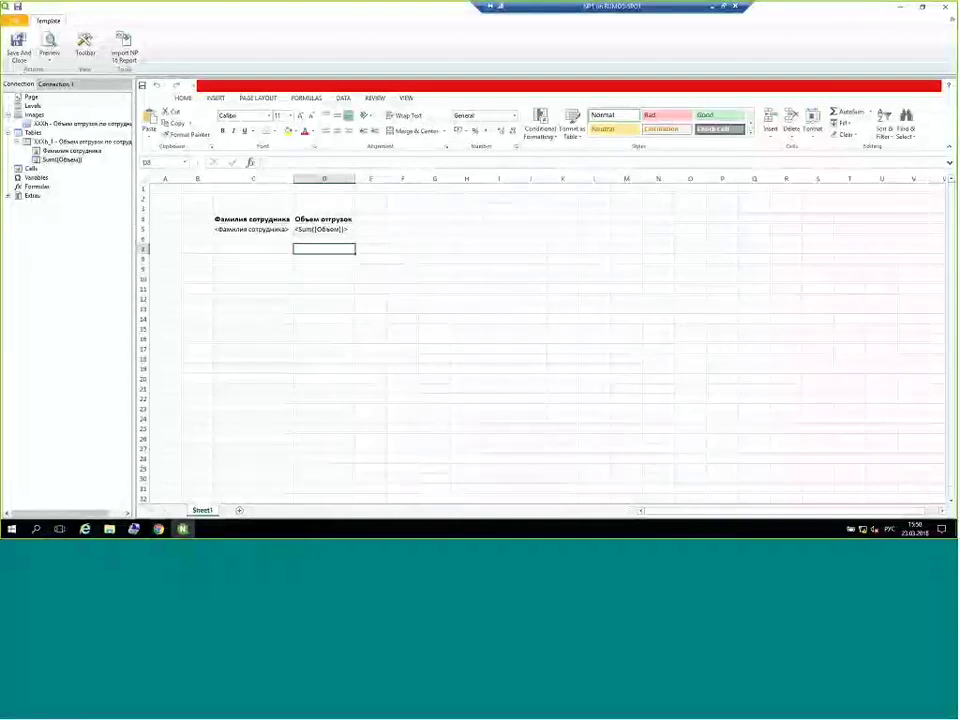
{"action": "left_click", "coordinate": [850, 111]}
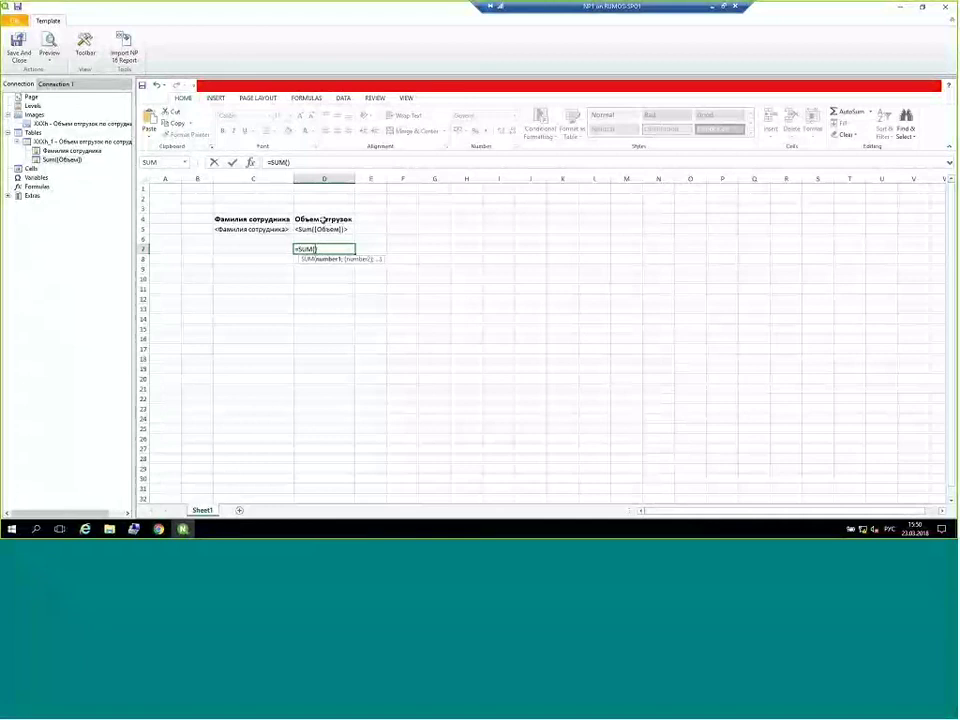
{"action": "left_click_drag", "start_coordinate": [322, 219], "coordinate": [323, 238]}
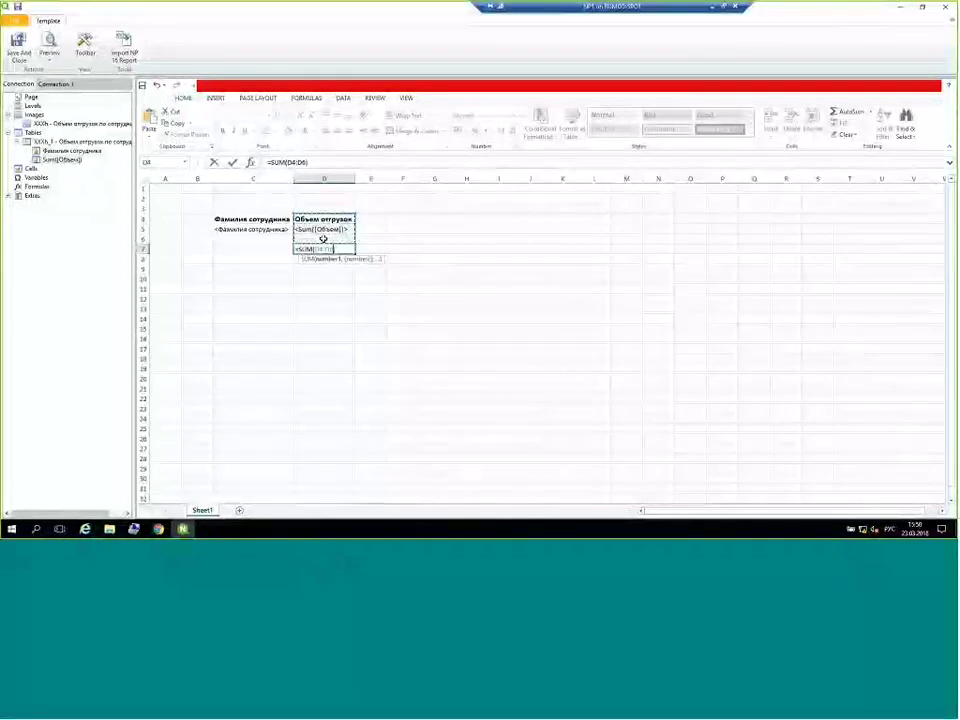
{"action": "key", "text": "Return"}
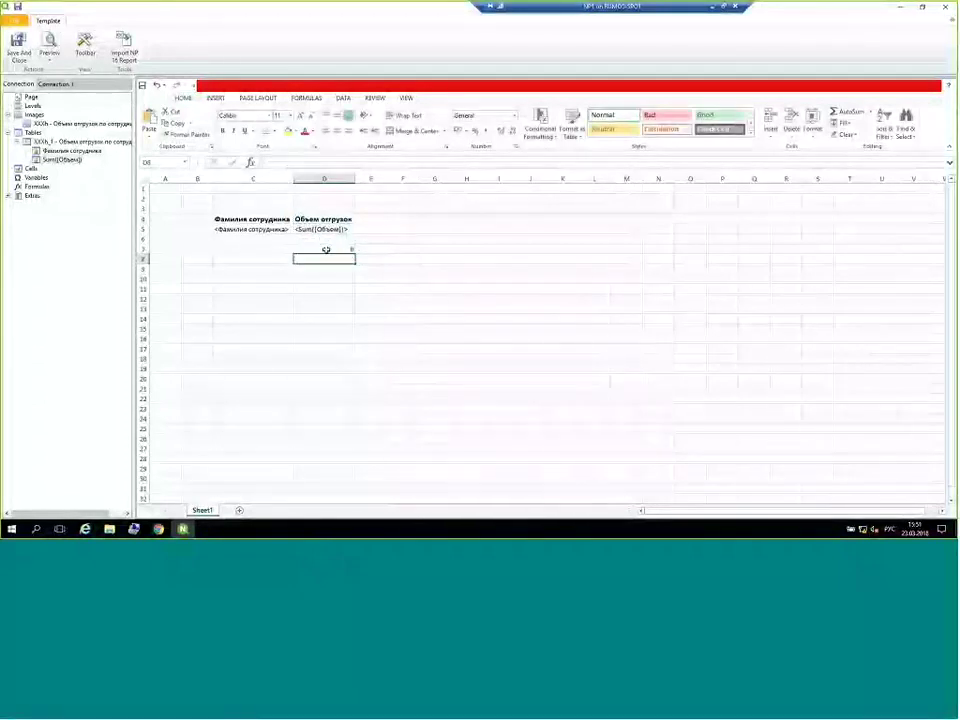
Label the total row by entering "Итого:" in cell C7
{"action": "left_click", "coordinate": [326, 249]}
{"action": "left_click_drag", "start_coordinate": [296, 249], "coordinate": [274, 251]}
{"action": "type", "text": "и"}
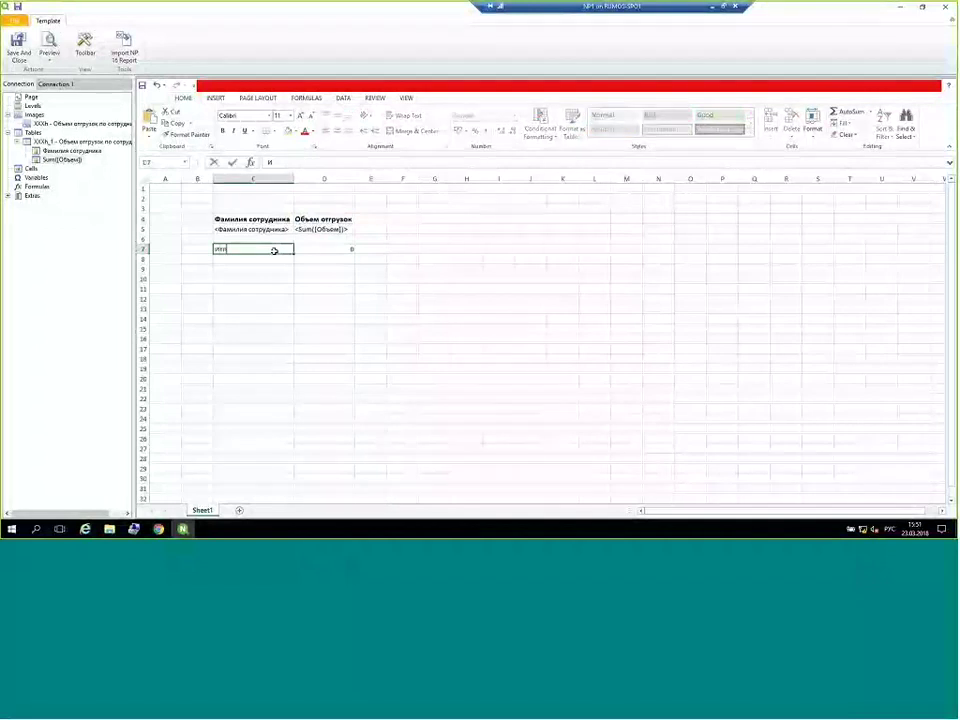
{"action": "type", "text": "того"}
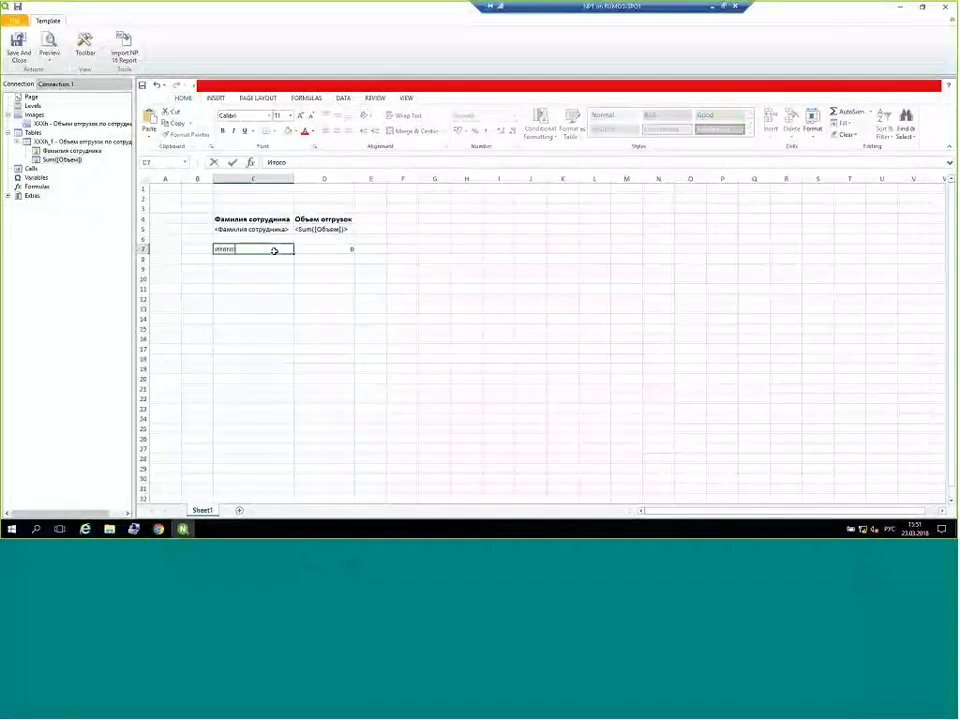
{"action": "type", "text": ":"}
{"action": "key", "text": "Return"}
Format the total row cells C7:D7 as bold red text with font size 16
{"action": "left_click", "coordinate": [274, 250]}
{"action": "key", "text": "shift+Right"}
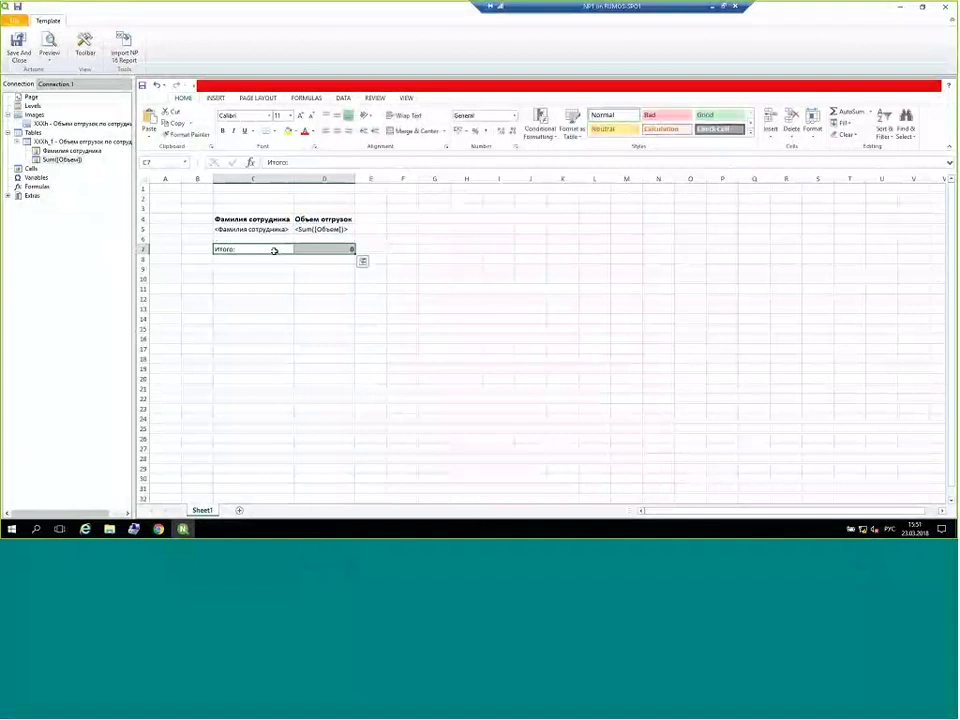
{"action": "left_click", "coordinate": [300, 117]}
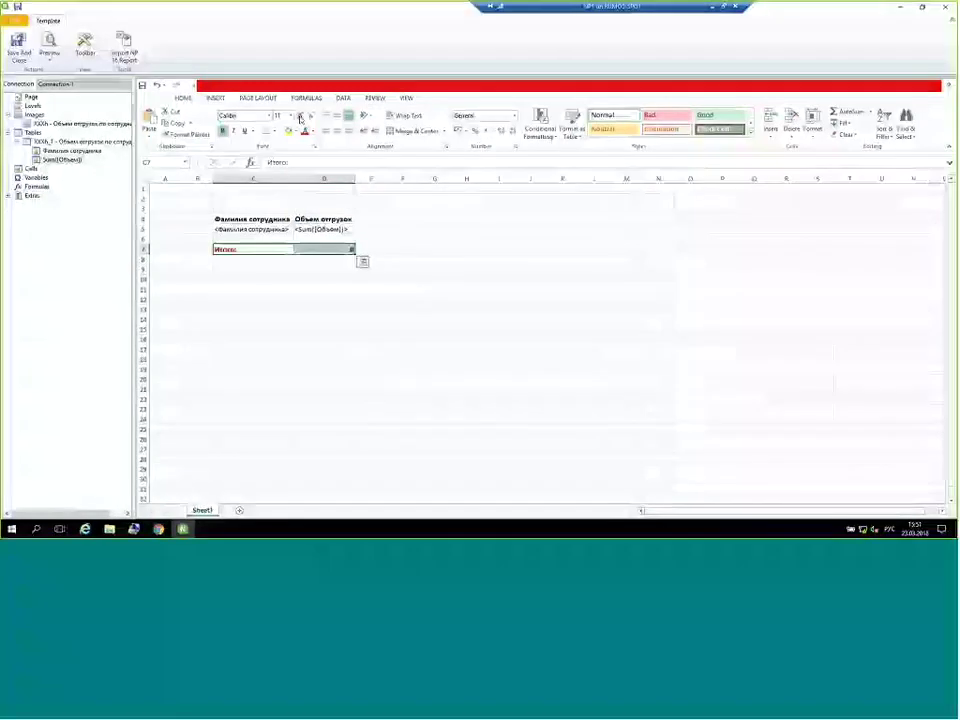
{"action": "left_click", "coordinate": [300, 117]}
{"action": "left_click", "coordinate": [300, 117]}
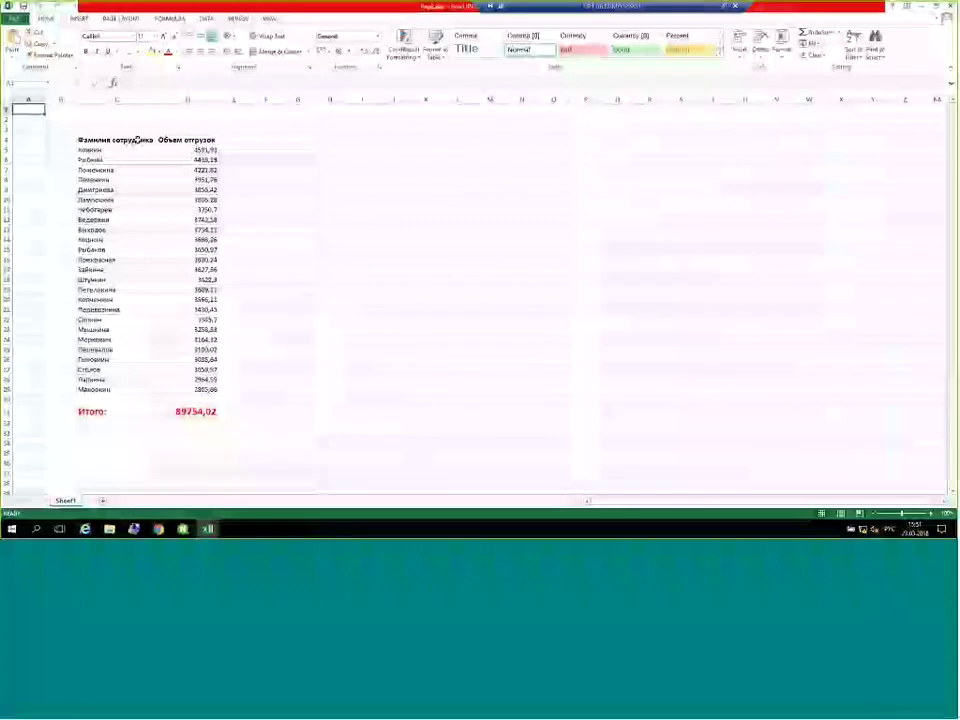
Examine the employee rows and the total's SUM formula in the Rep2 preview, and close it without saving
{"action": "left_click_drag", "start_coordinate": [115, 140], "coordinate": [212, 387]}
{"action": "left_click", "coordinate": [215, 150]}
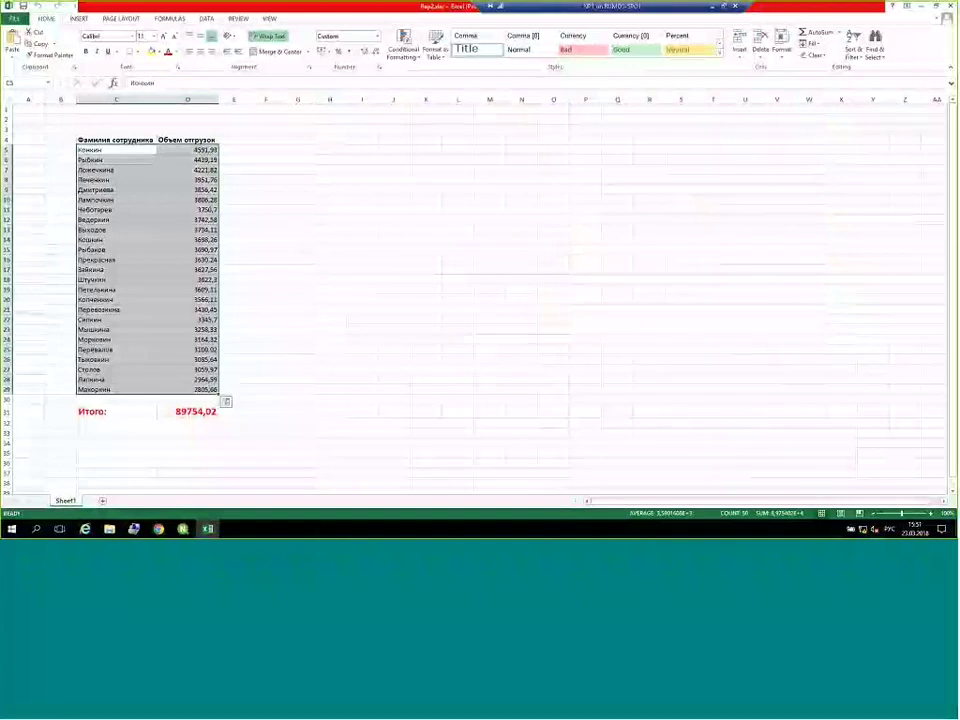
{"action": "left_click", "coordinate": [187, 411]}
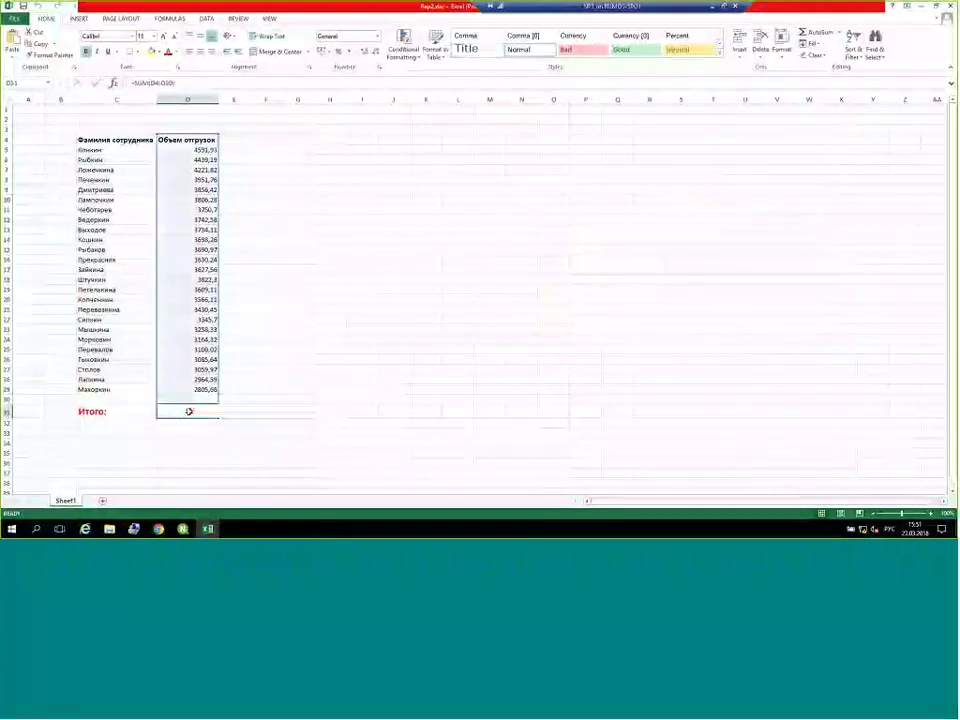
{"action": "double_click", "coordinate": [187, 411]}
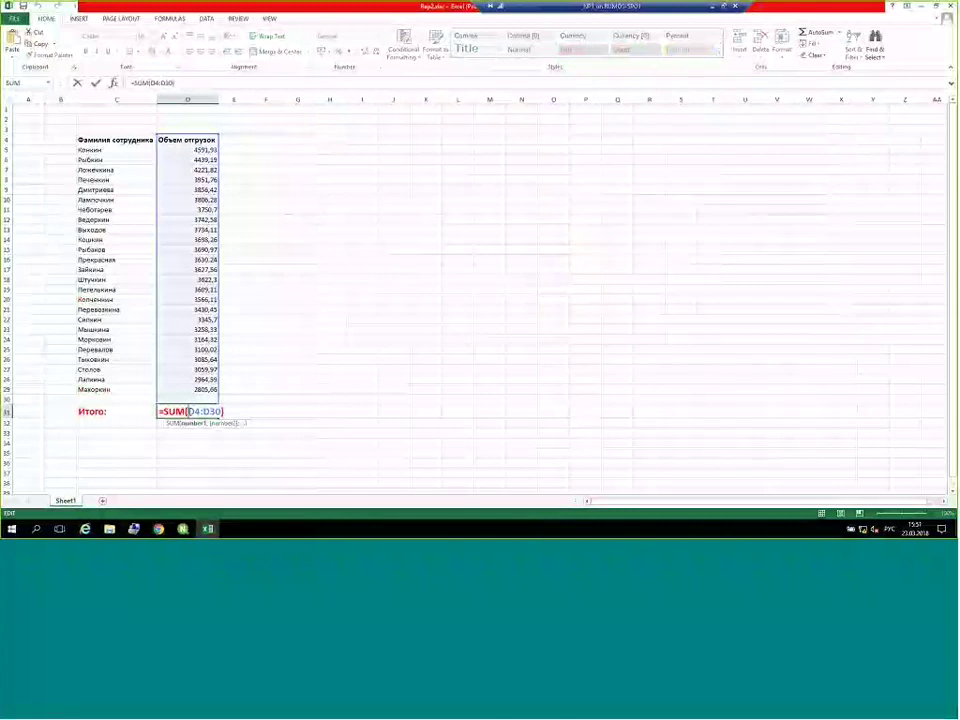
{"action": "key", "text": "Return"}
{"action": "left_click", "coordinate": [189, 406]}
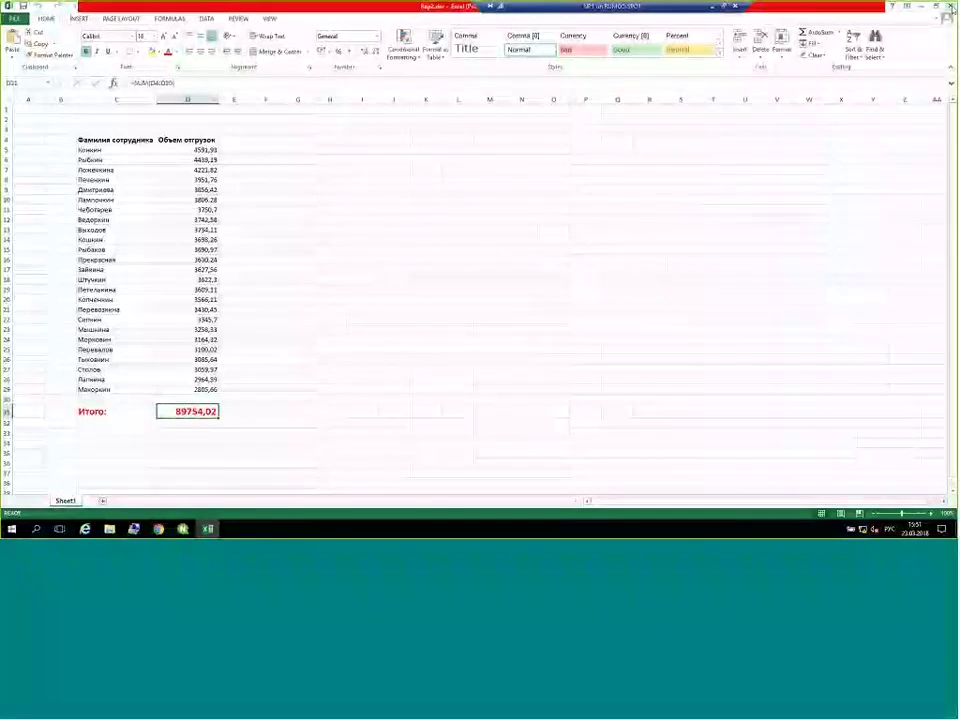
{"action": "key", "text": "alt+F4"}
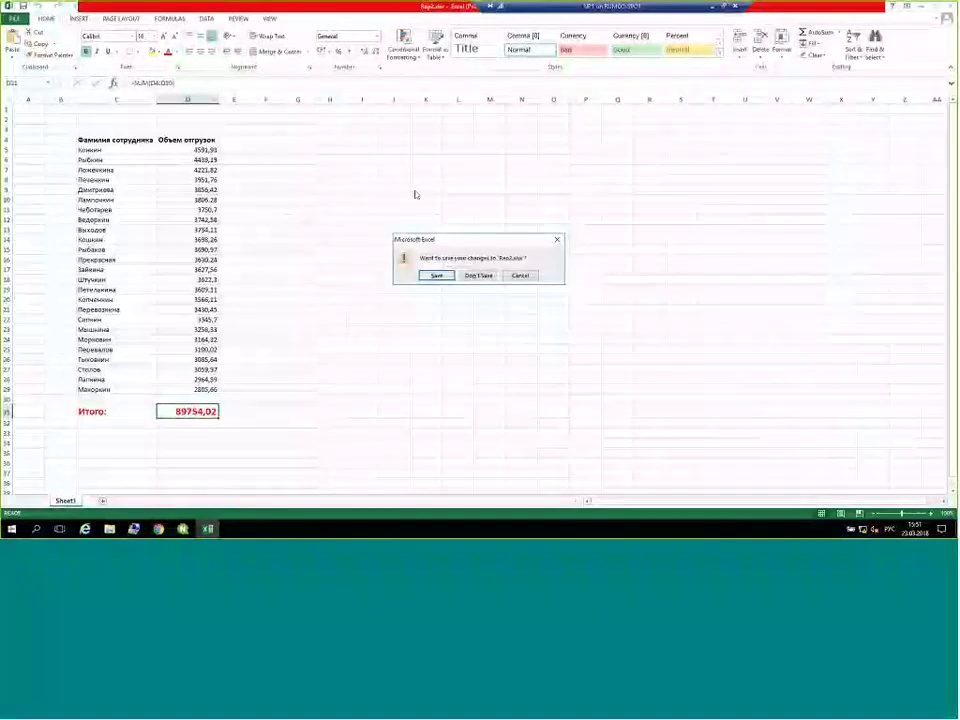
{"action": "left_click", "coordinate": [478, 279]}
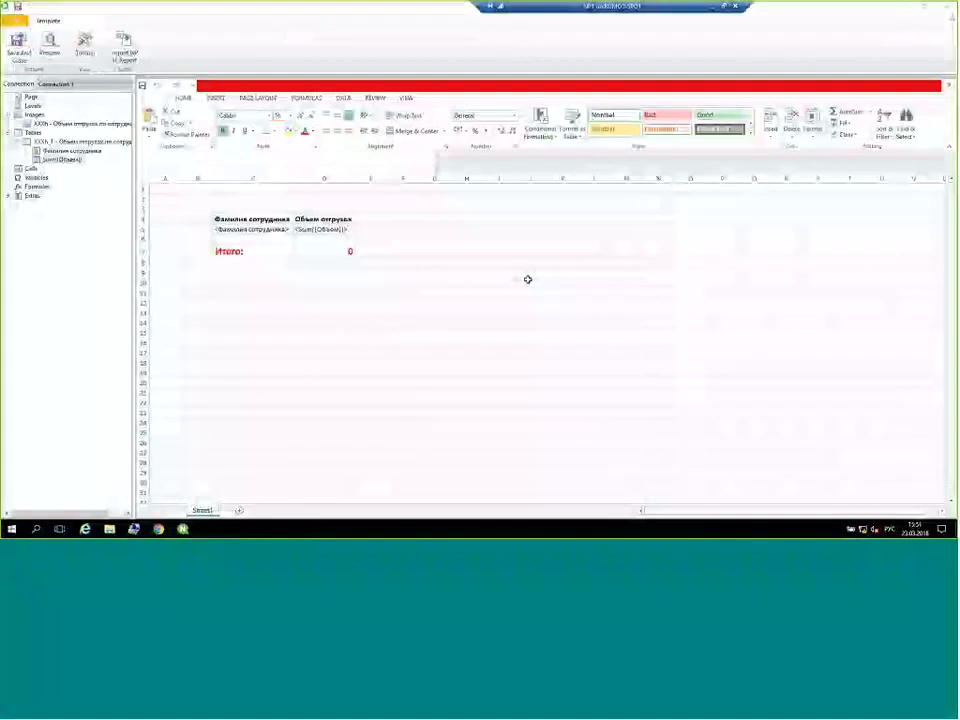
Apply solid blue data bars as conditional formatting to the "Объем отгрузок" cells D4:D6
{"action": "left_click", "coordinate": [527, 279]}
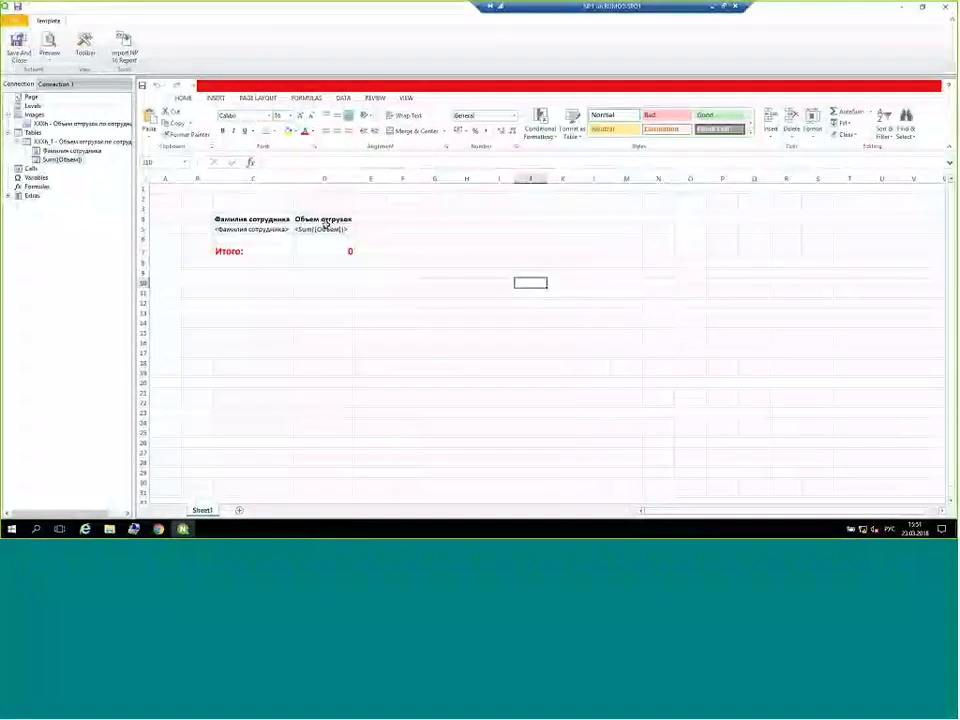
{"action": "left_click_drag", "start_coordinate": [325, 221], "coordinate": [322, 230]}
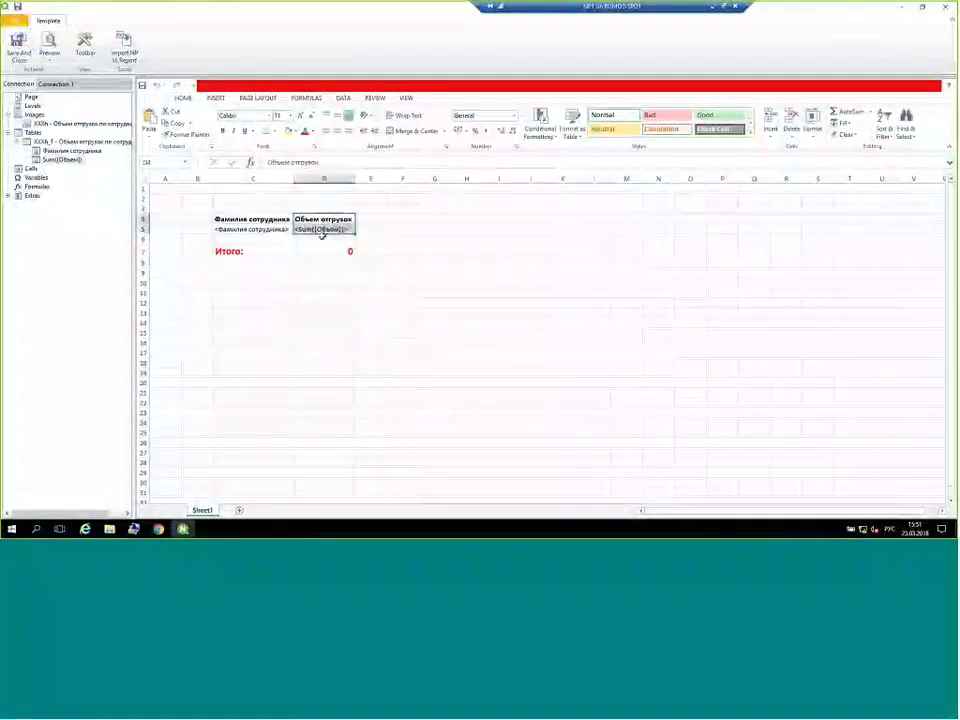
{"action": "left_click", "coordinate": [540, 125]}
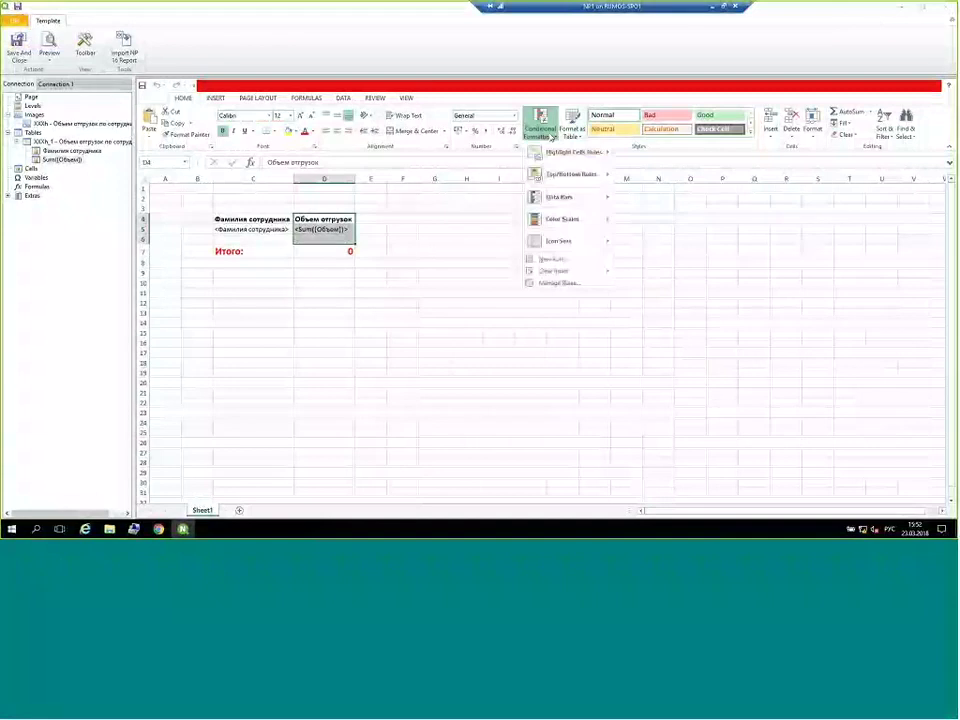
{"action": "mouse_move", "coordinate": [558, 197]}
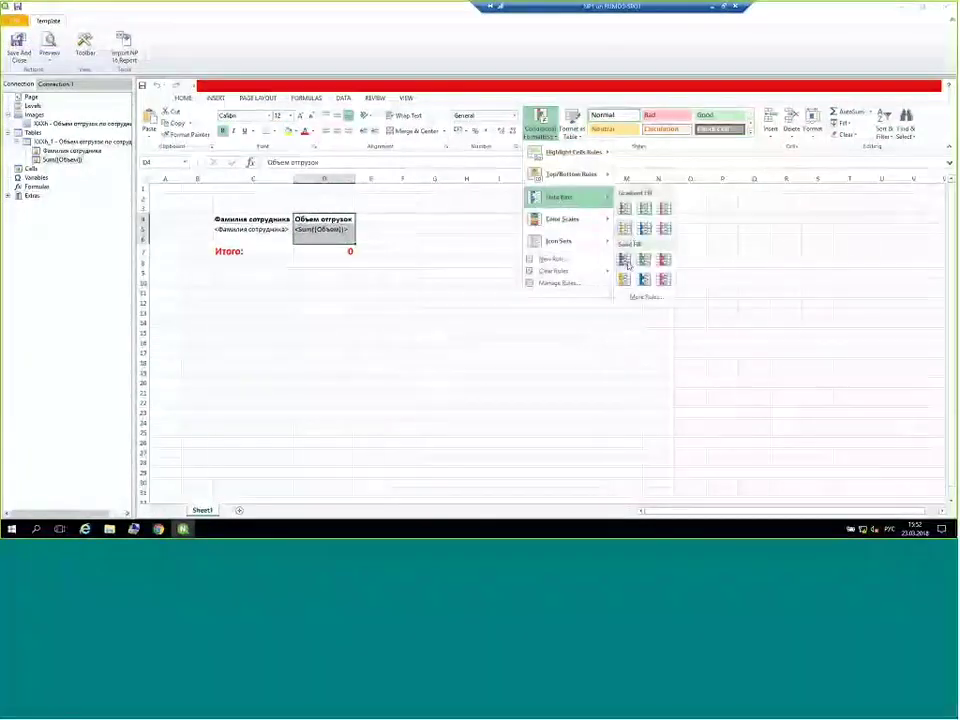
{"action": "left_click", "coordinate": [500, 278]}
{"action": "left_click", "coordinate": [448, 275]}
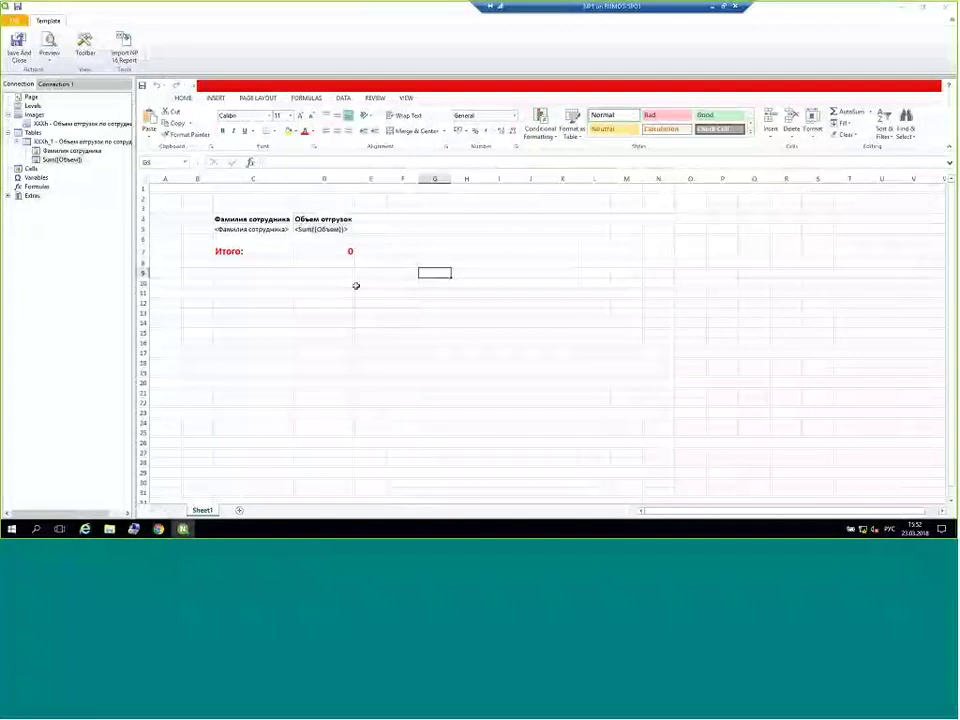
Add a page on the field "Регион отгрузки" to the current template sheet
{"action": "left_click", "coordinate": [334, 274]}
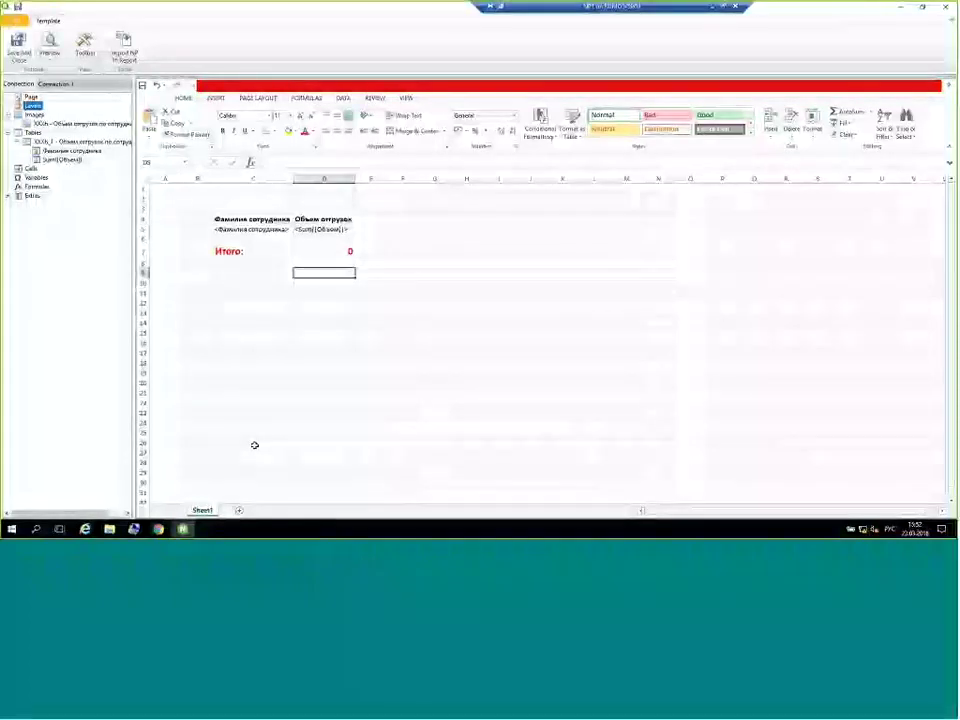
{"action": "left_click", "coordinate": [31, 96]}
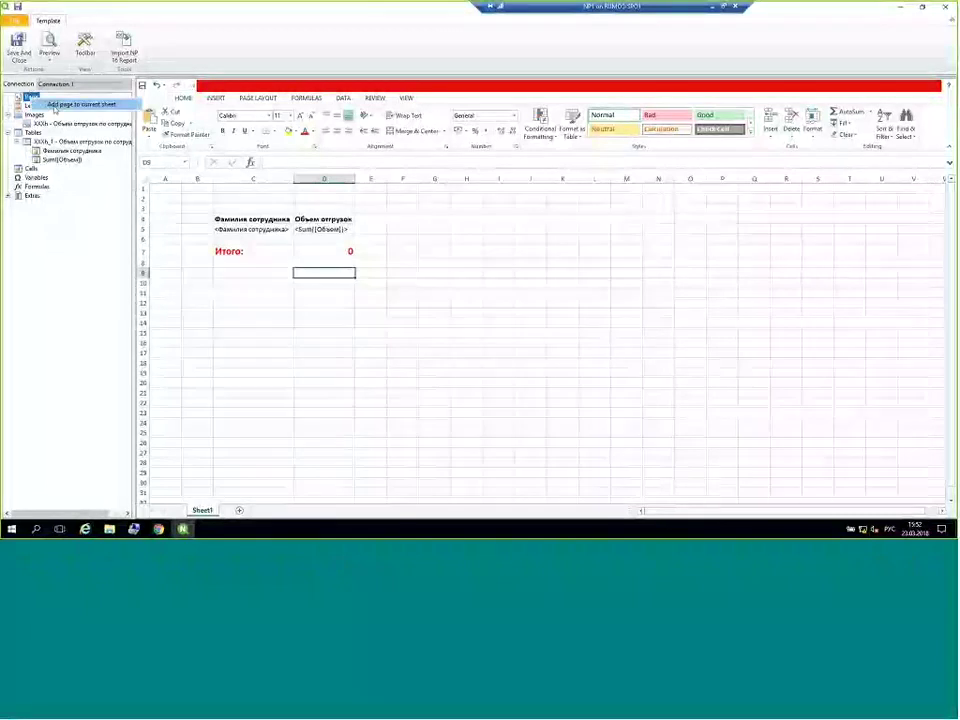
{"action": "double_click", "coordinate": [45, 97]}
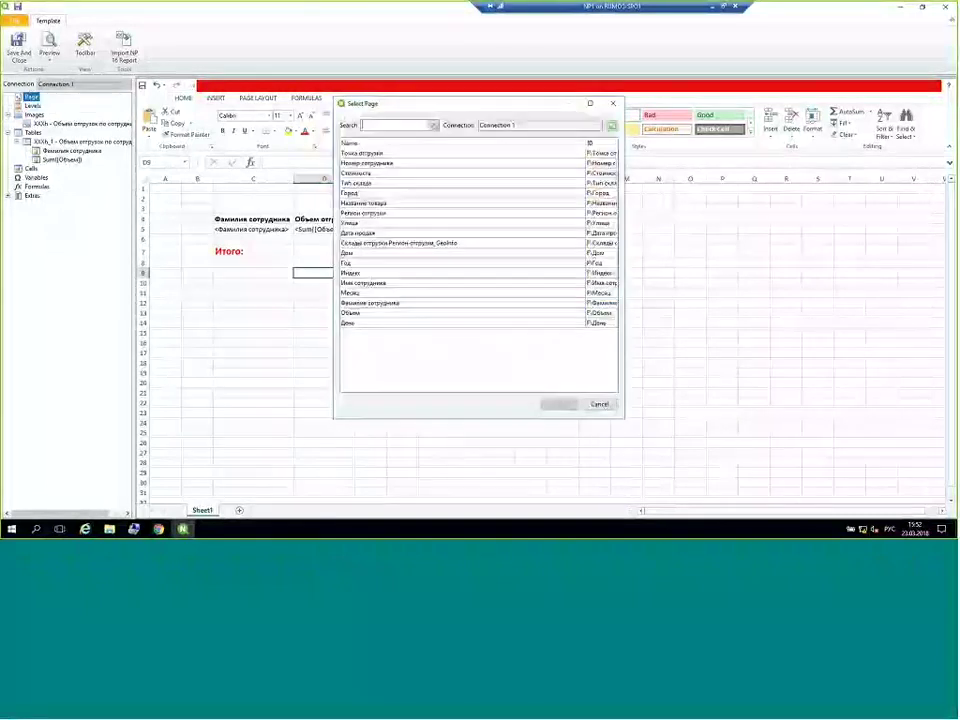
{"action": "left_click", "coordinate": [383, 214]}
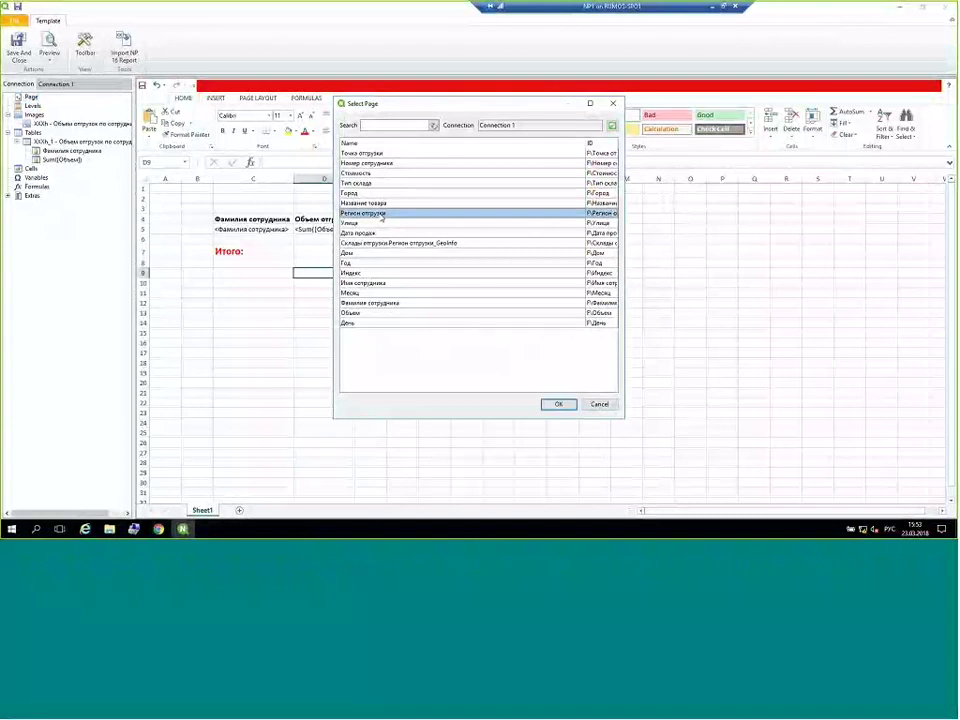
{"action": "left_click", "coordinate": [562, 405]}
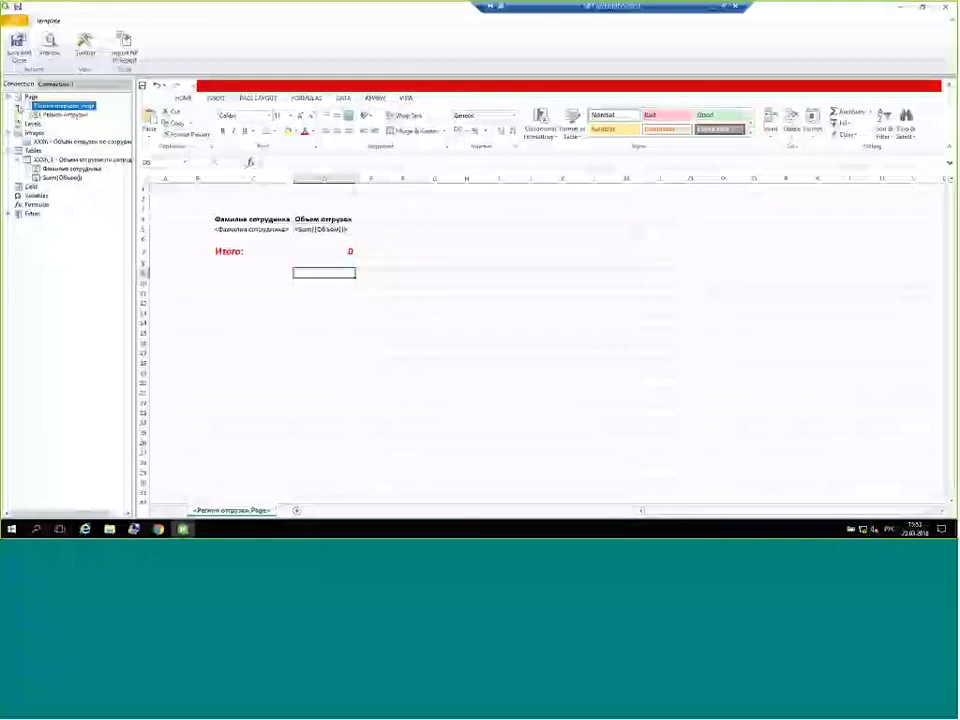
{"action": "left_click", "coordinate": [58, 116]}
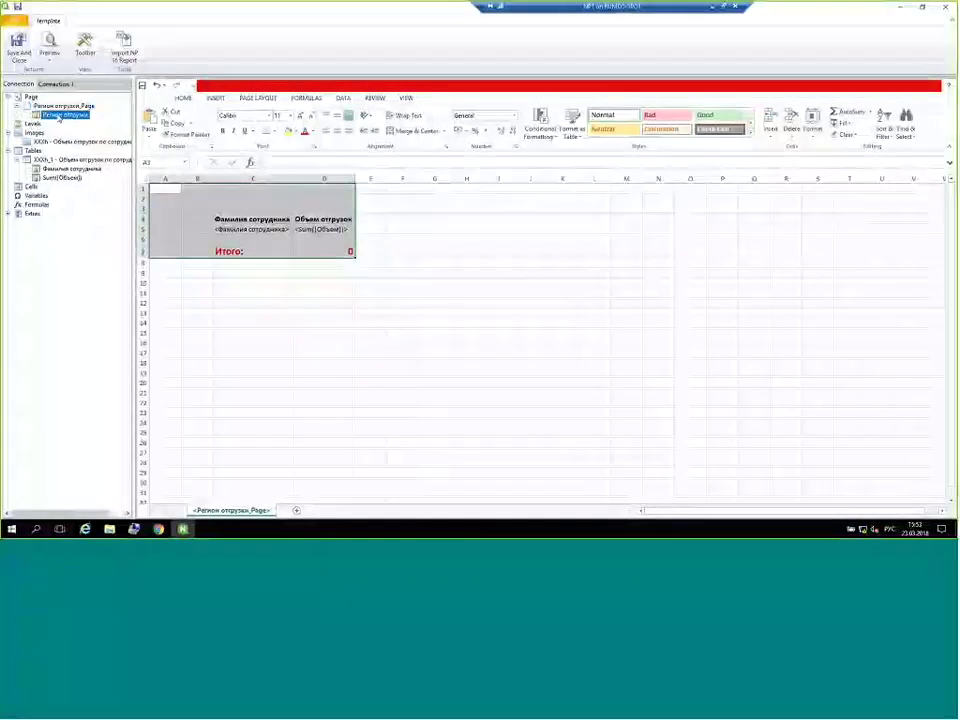
{"action": "left_click", "coordinate": [325, 305]}
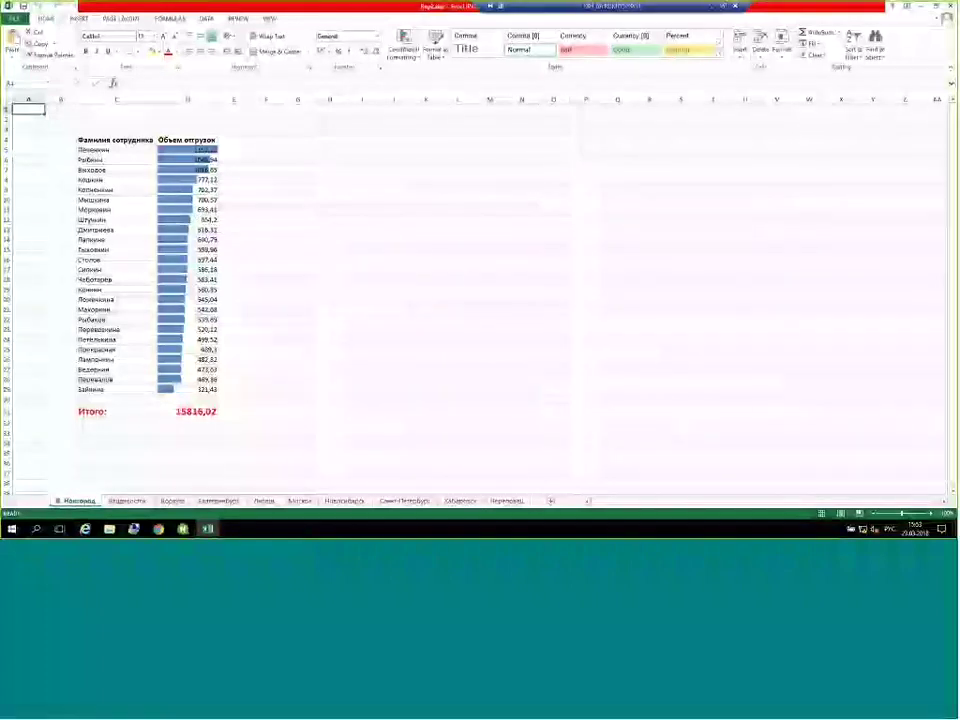
Look through the region sheets of the Rep2 preview from Владивосток to Новосибирск, checking the data bars and totals
{"action": "left_click", "coordinate": [127, 500]}
{"action": "left_click", "coordinate": [172, 500]}
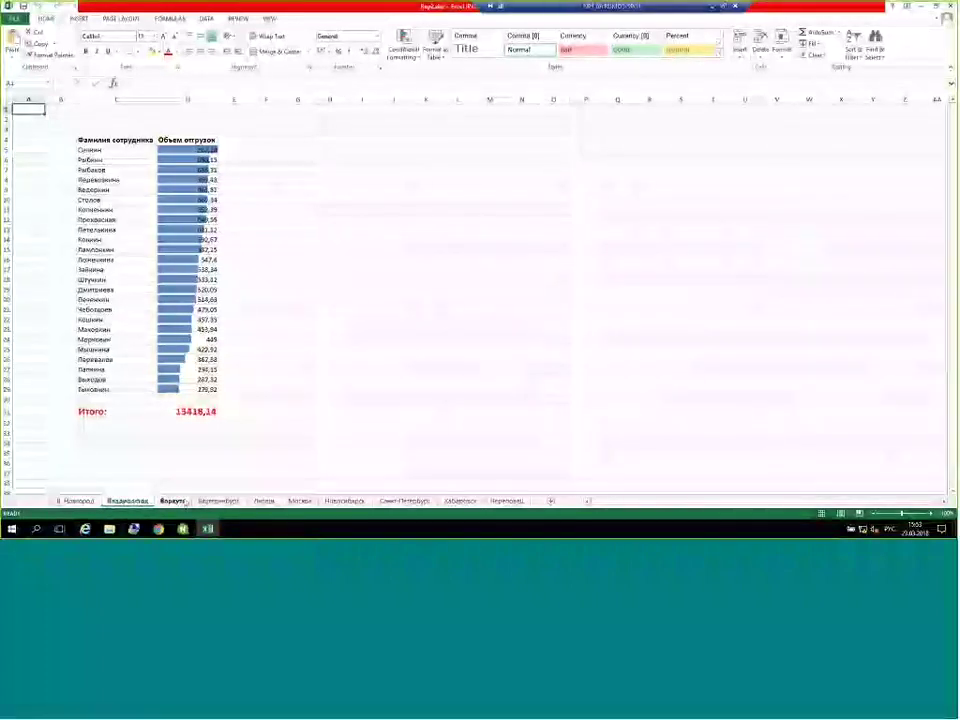
{"action": "left_click", "coordinate": [218, 500]}
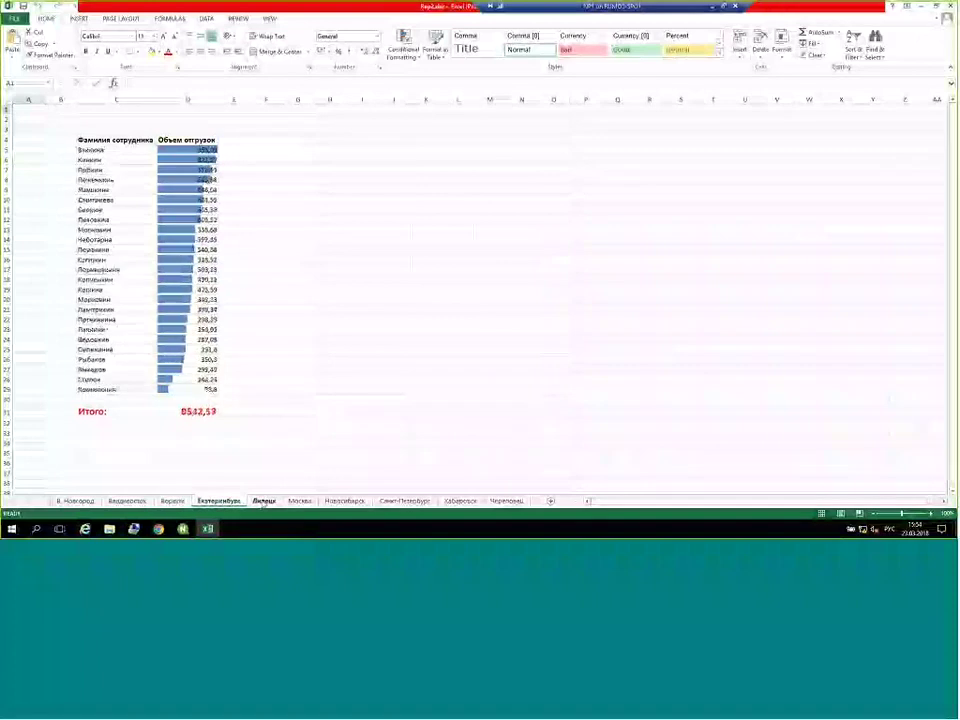
{"action": "left_click", "coordinate": [263, 500]}
{"action": "left_click", "coordinate": [299, 500]}
{"action": "left_click", "coordinate": [343, 500]}
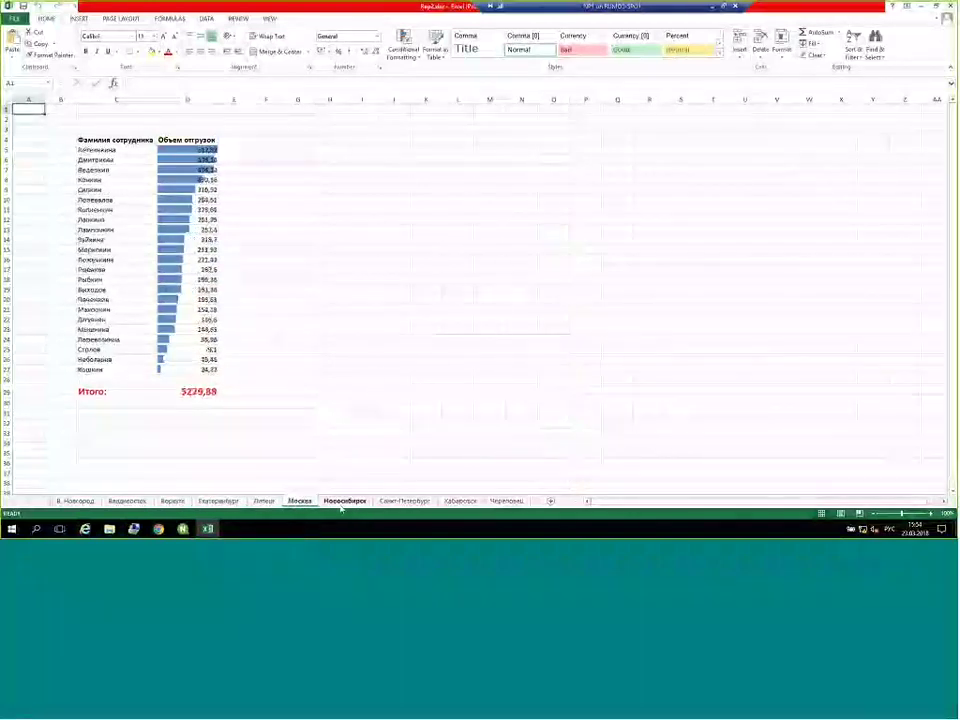
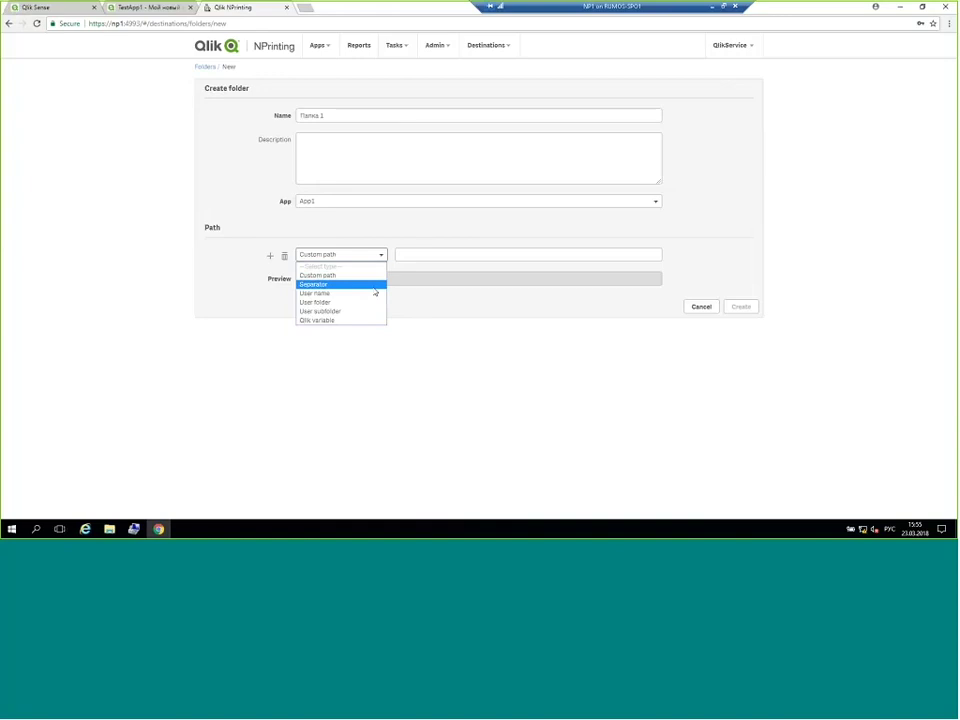
Copy the full path of the ReportDestination folder inside Temp in File Explorer
{"action": "left_click", "coordinate": [425, 254]}
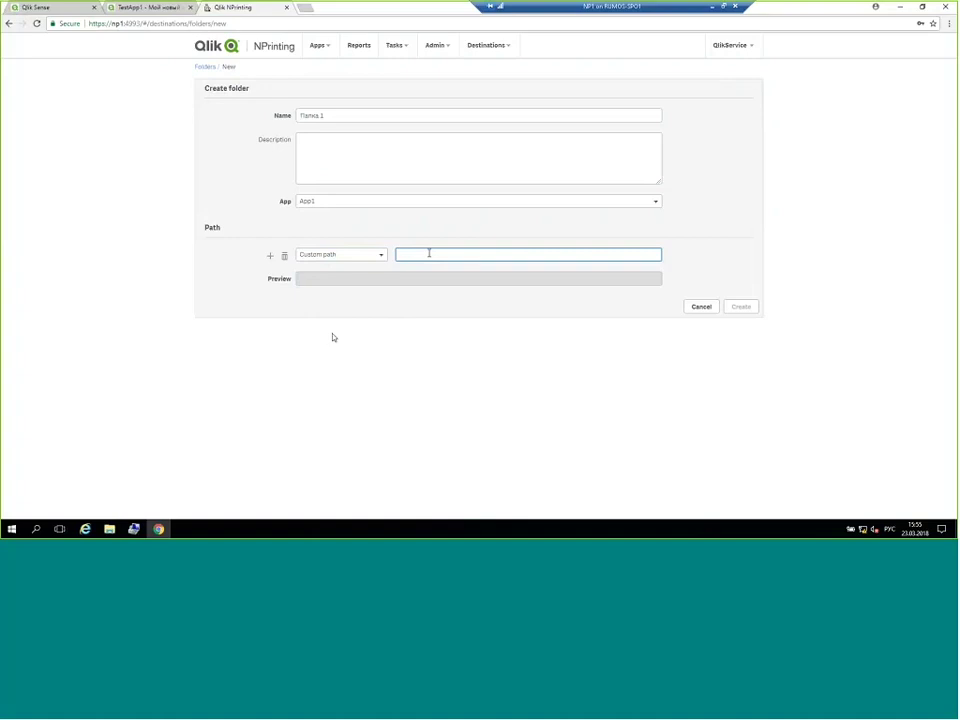
{"action": "left_click", "coordinate": [110, 529]}
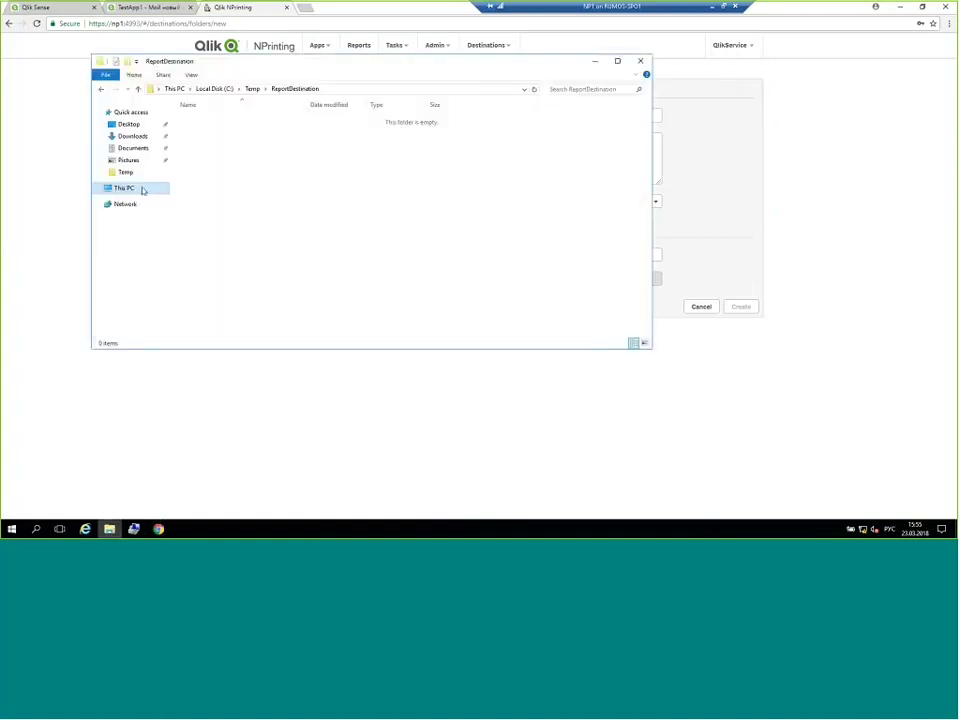
{"action": "left_click", "coordinate": [124, 173]}
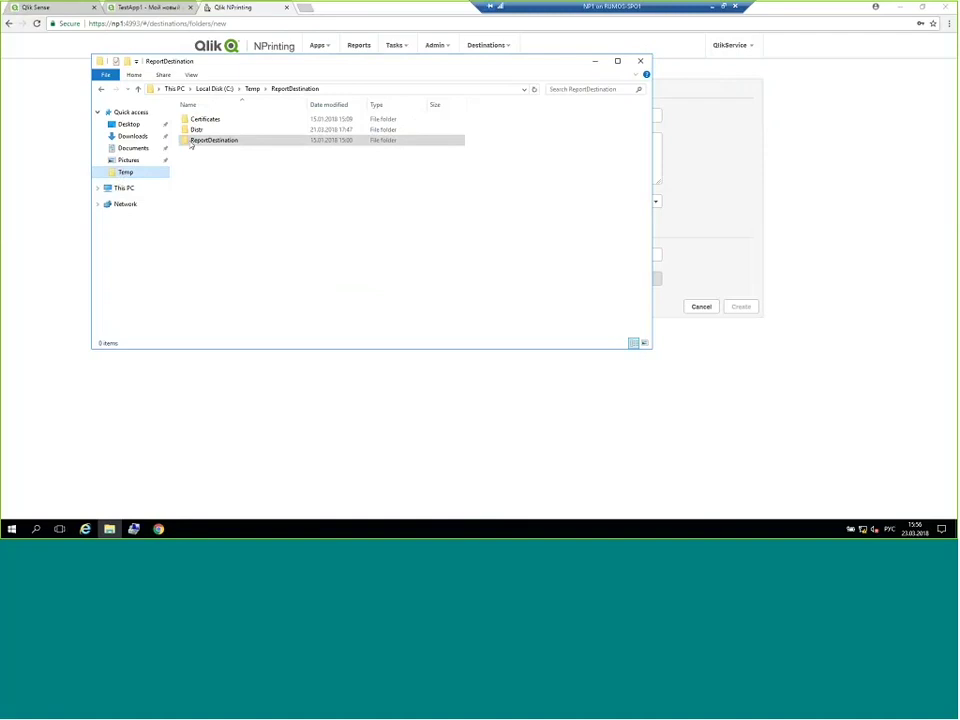
{"action": "double_click", "coordinate": [199, 140]}
{"action": "left_click", "coordinate": [200, 89]}
{"action": "key", "text": "ctrl+c"}
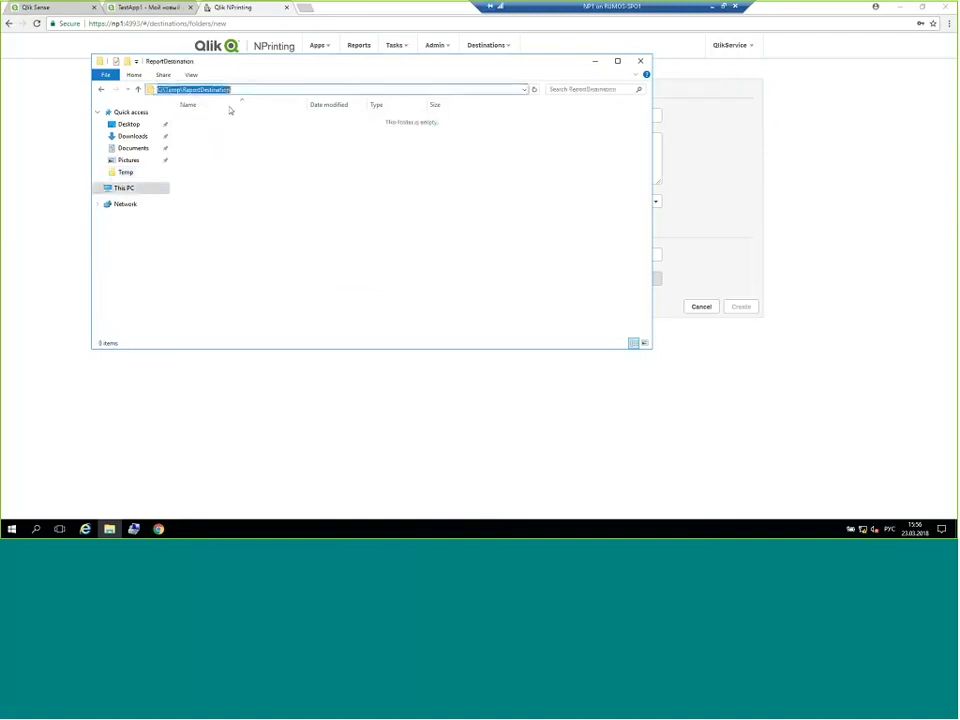
Back in the browser, set the custom path to C:\Temp\ReportDestination and create the destination folder
{"action": "key", "text": "alt+Tab"}
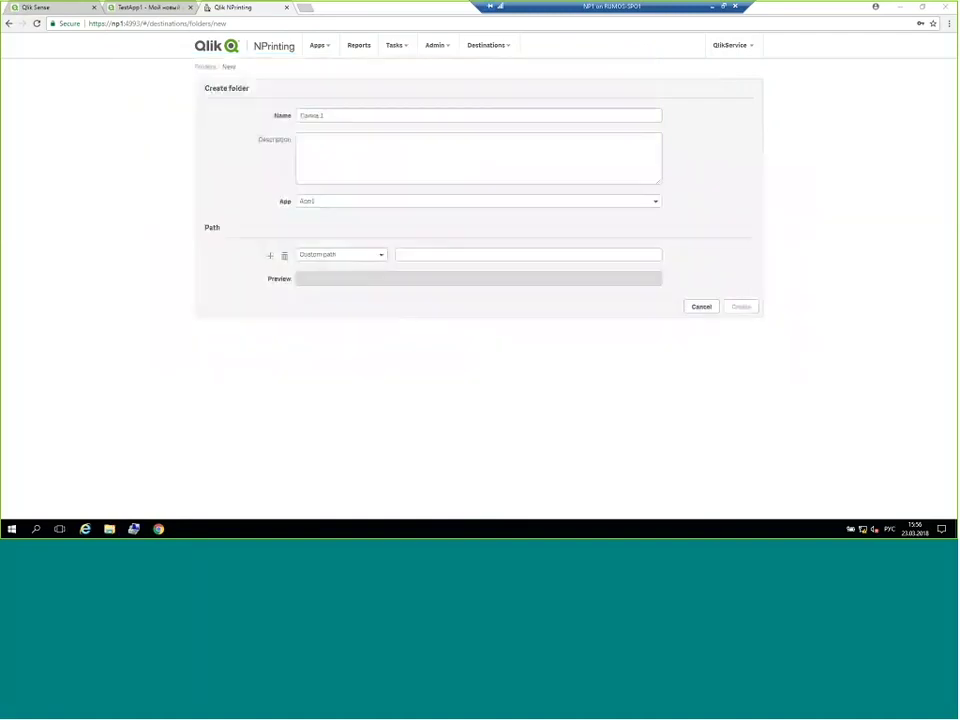
{"action": "left_click", "coordinate": [450, 255]}
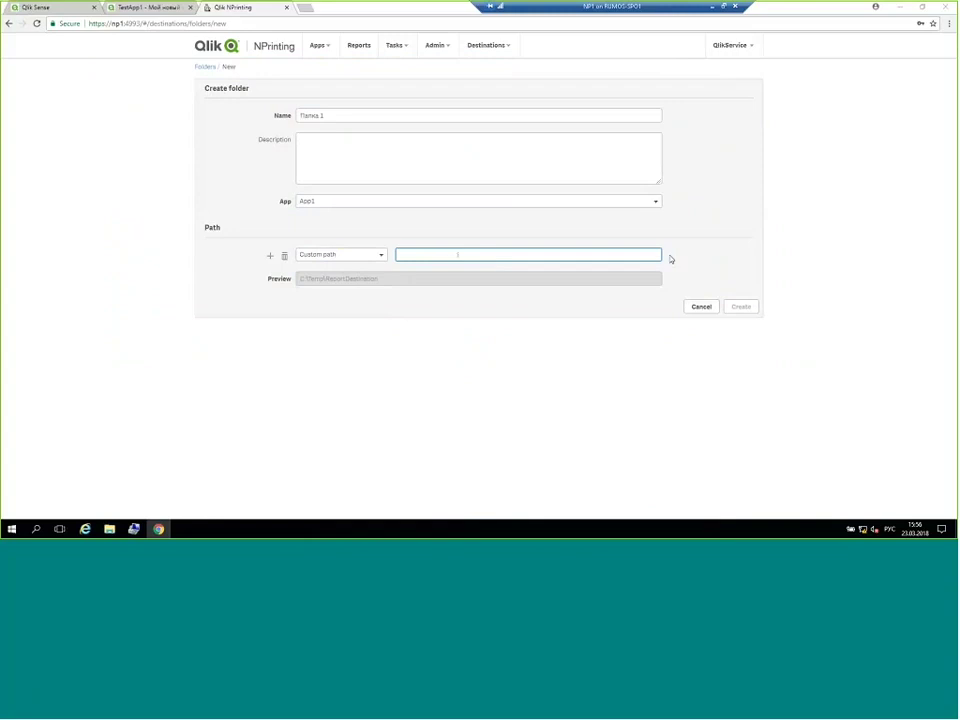
{"action": "key", "text": "ctrl+v"}
{"action": "left_click", "coordinate": [741, 306]}
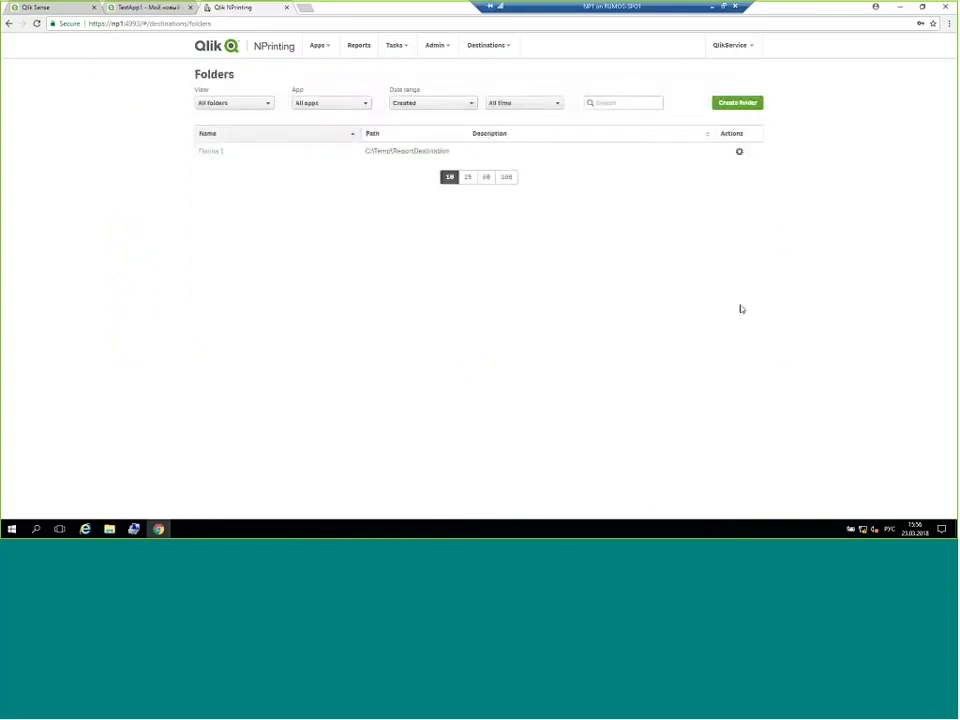
Start a new publish task and name it "Задача для отчета Rep2"
{"action": "left_click", "coordinate": [396, 46]}
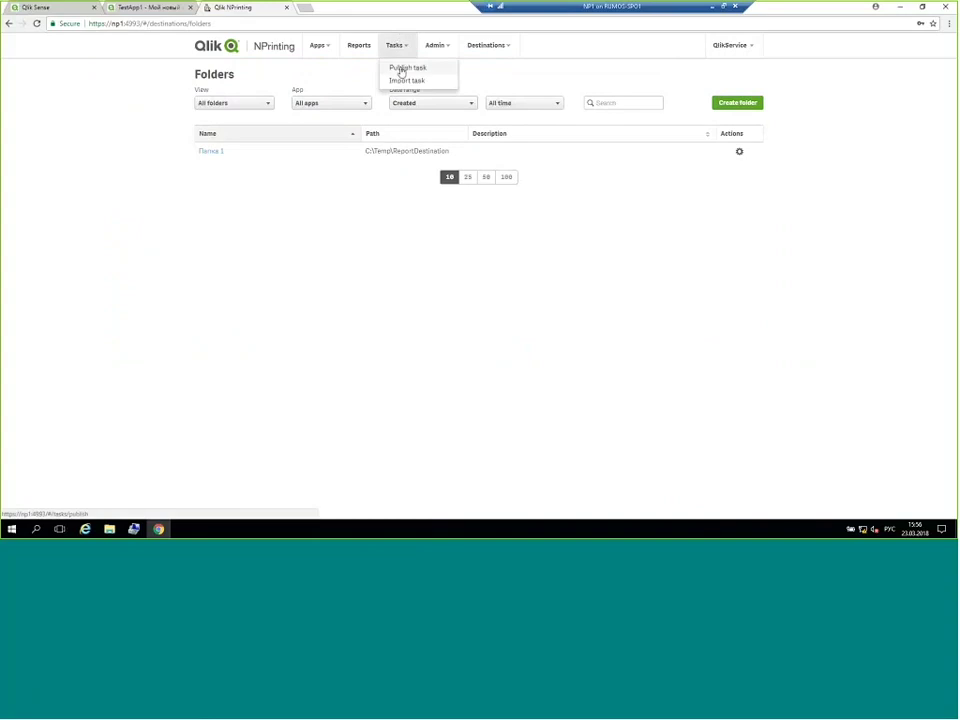
{"action": "left_click", "coordinate": [401, 69]}
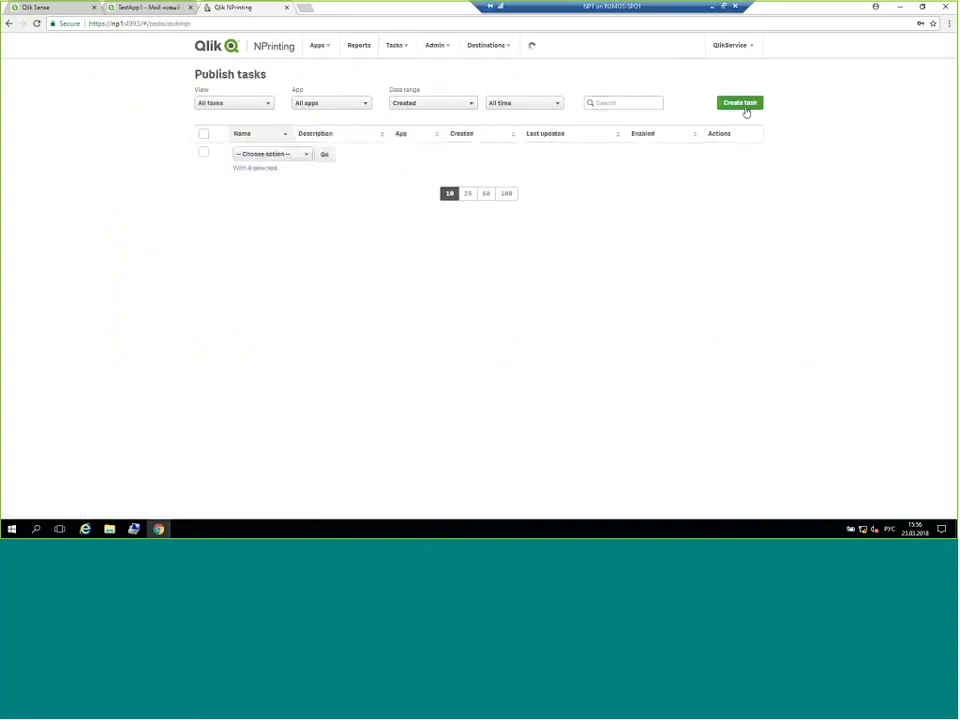
{"action": "left_click", "coordinate": [358, 147]}
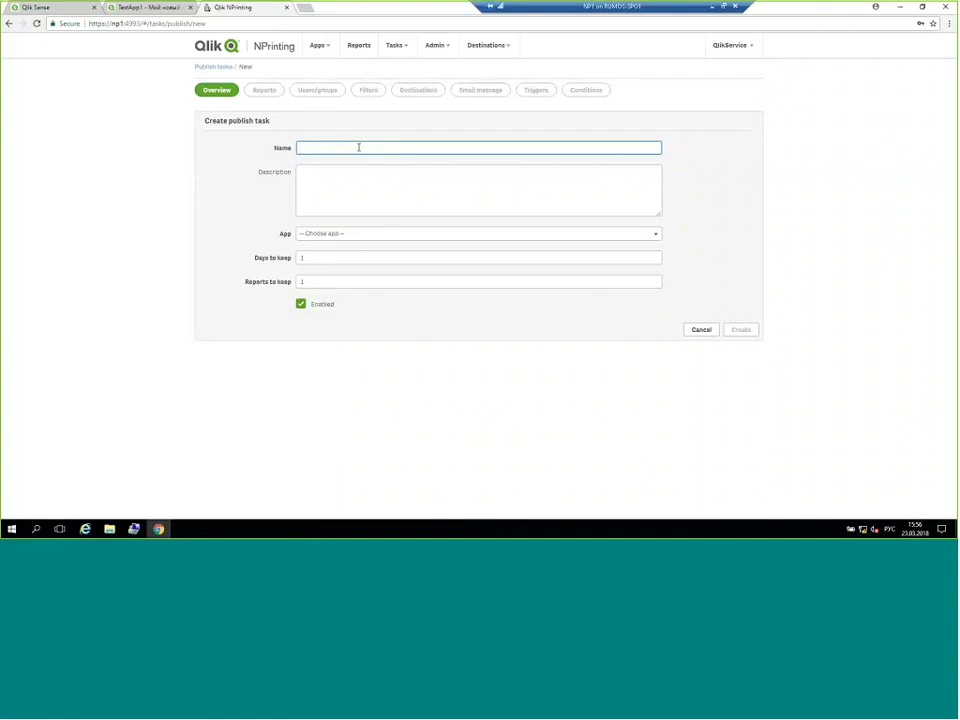
{"action": "type", "text": "Sale"}
{"action": "type", "text": "s"}
{"action": "type", "text": " app"}
{"action": "type", "text": " отчета"}
{"action": "key", "text": "alt+shift"}
{"action": "type", "text": "Rec"}
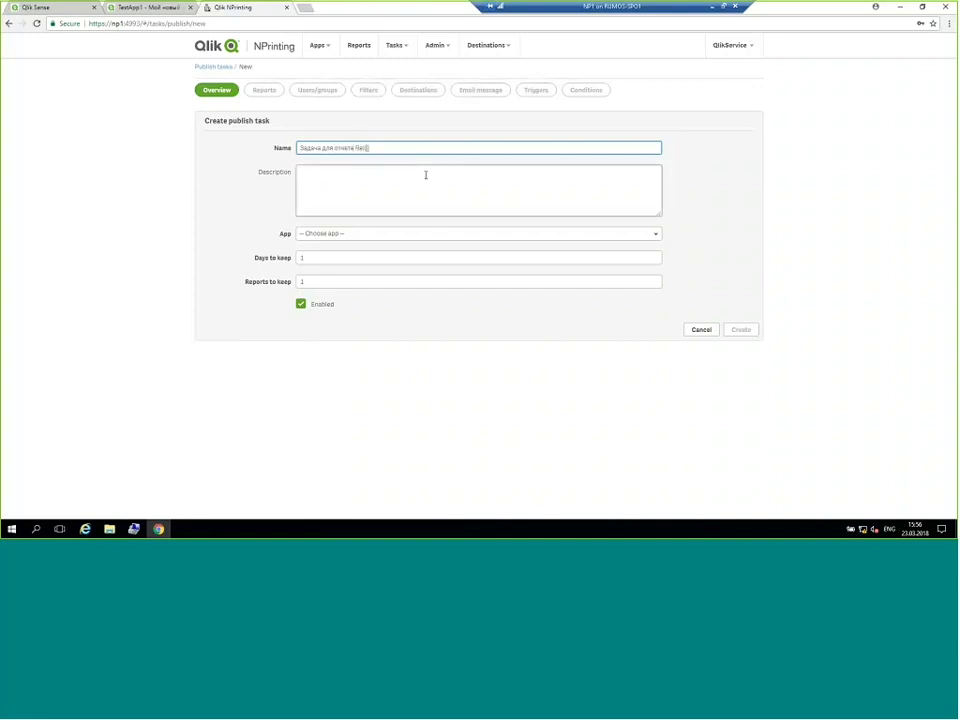
{"action": "type", "text": "2"}
Assign App1 to the new publish task and create the task
{"action": "left_click", "coordinate": [375, 233]}
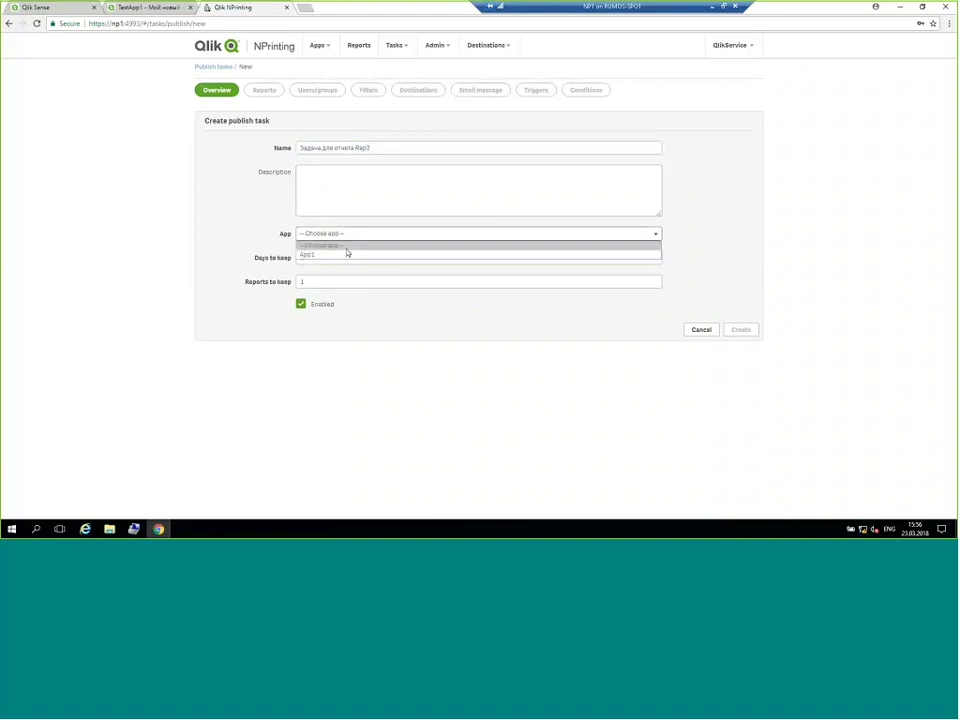
{"action": "left_click", "coordinate": [347, 255]}
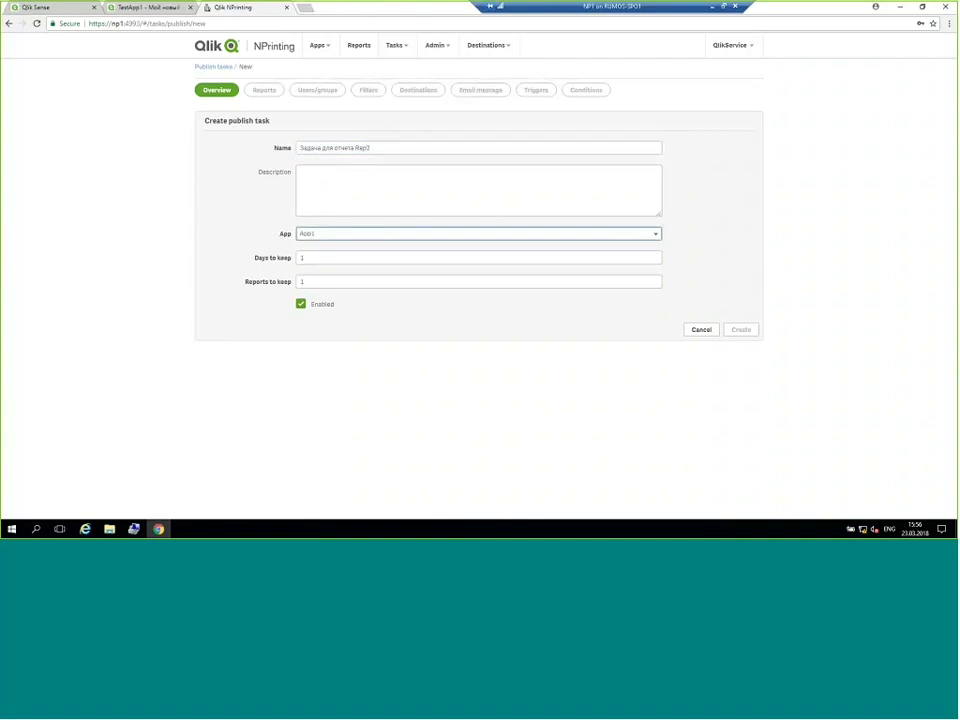
{"action": "left_click", "coordinate": [447, 207]}
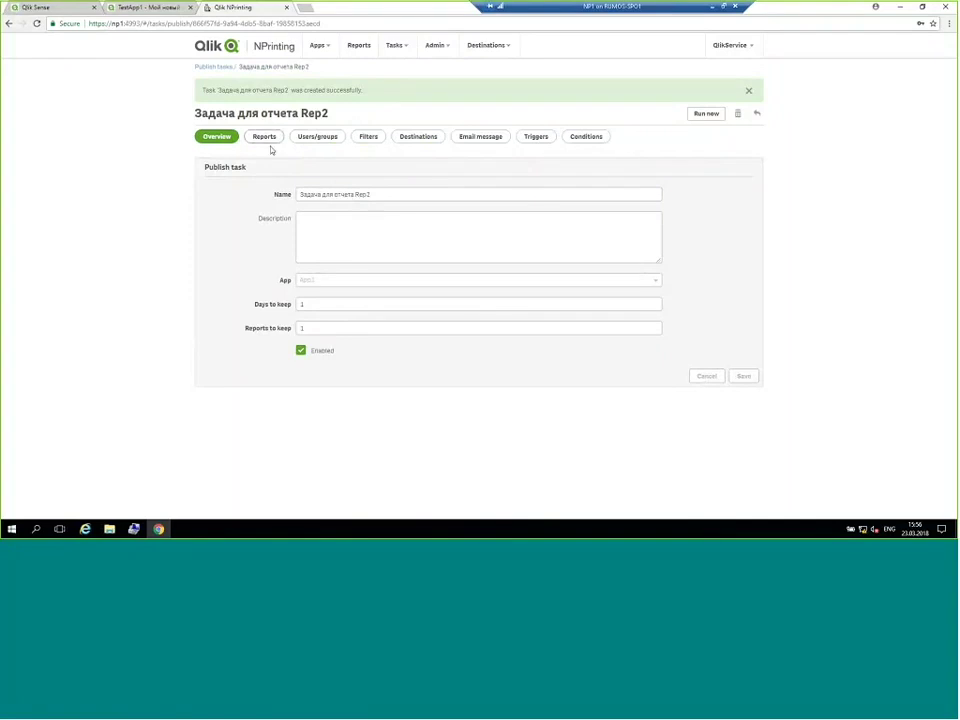
Start adding a report to the publish task and choose Rep2 as the report
{"action": "left_click", "coordinate": [270, 145]}
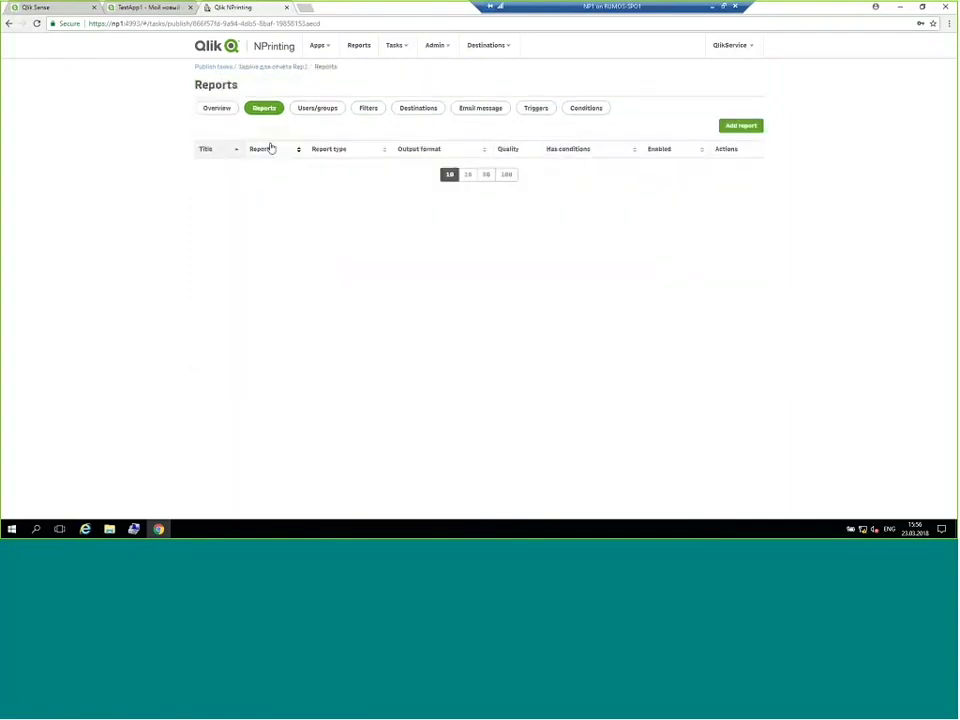
{"action": "left_click", "coordinate": [745, 128]}
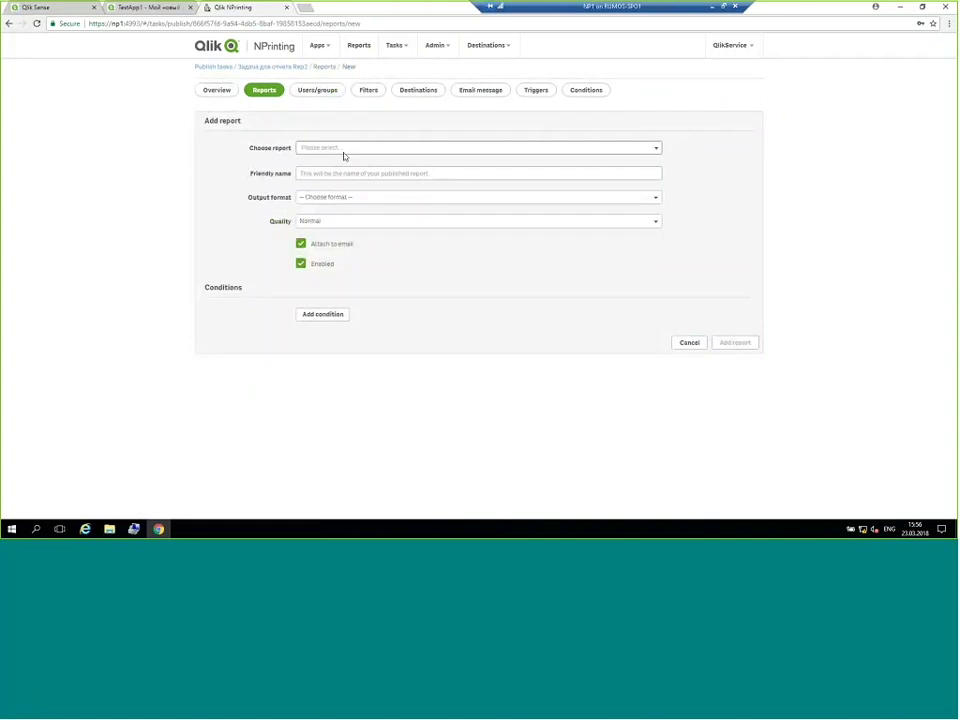
{"action": "left_click", "coordinate": [338, 147]}
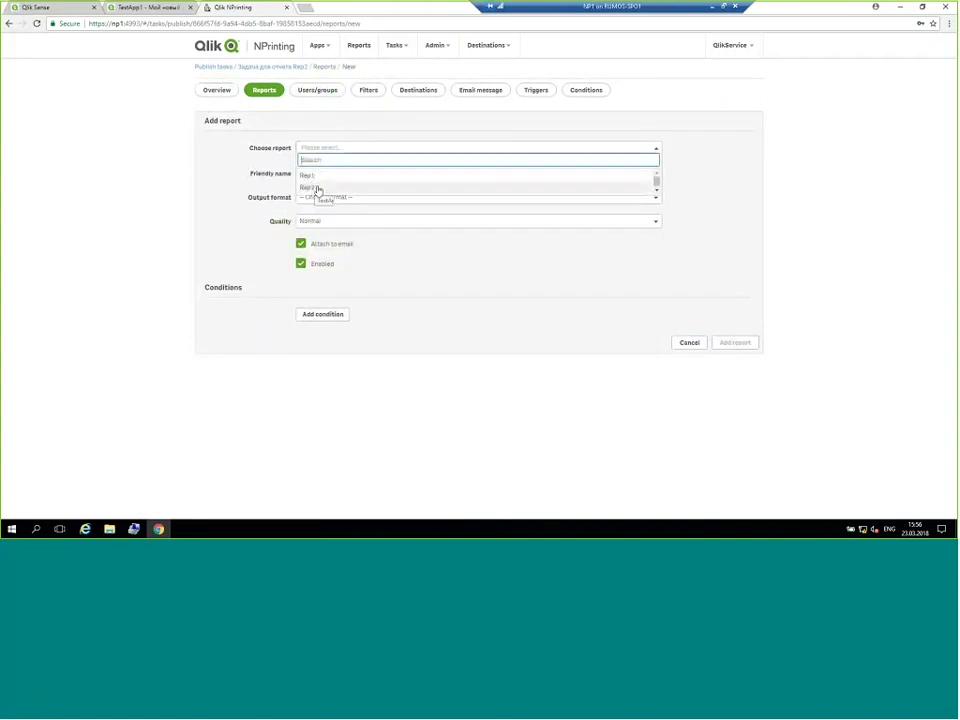
{"action": "left_click", "coordinate": [318, 189]}
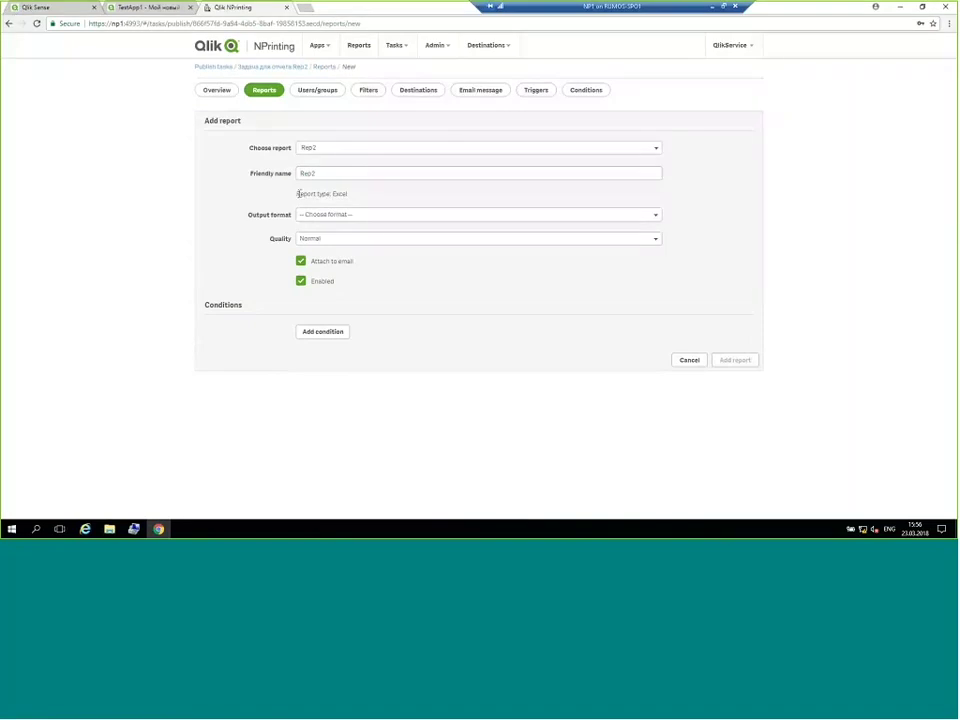
{"action": "left_click_drag", "start_coordinate": [298, 193], "coordinate": [358, 199]}
{"action": "left_click", "coordinate": [358, 199]}
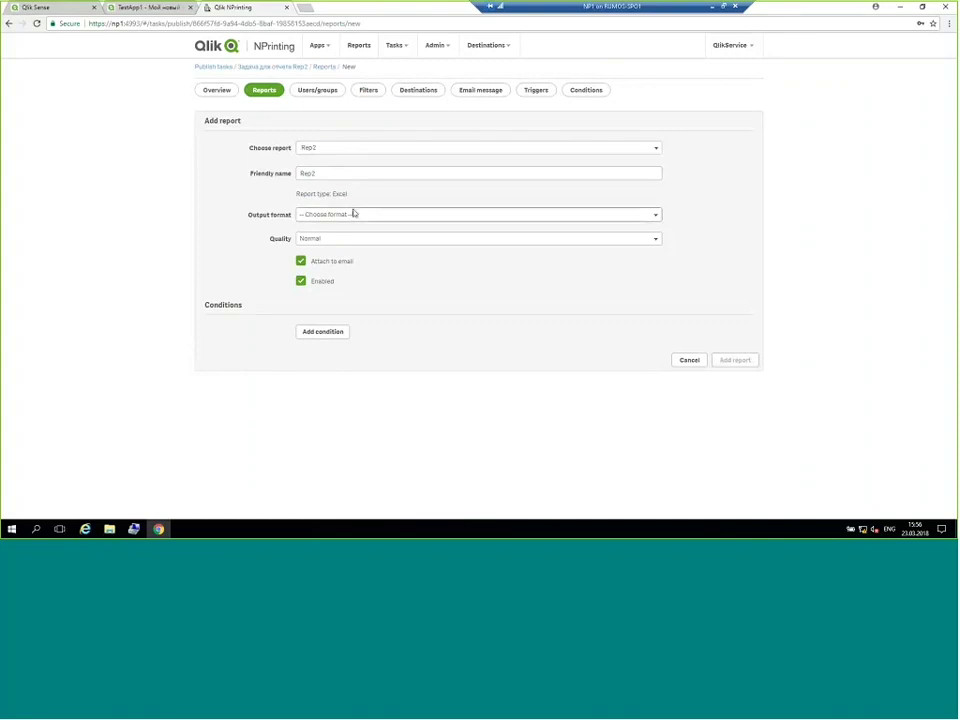
Set the report's output format to XLSX, keep the quality at Normal, and add the report to the task
{"action": "left_click", "coordinate": [353, 213]}
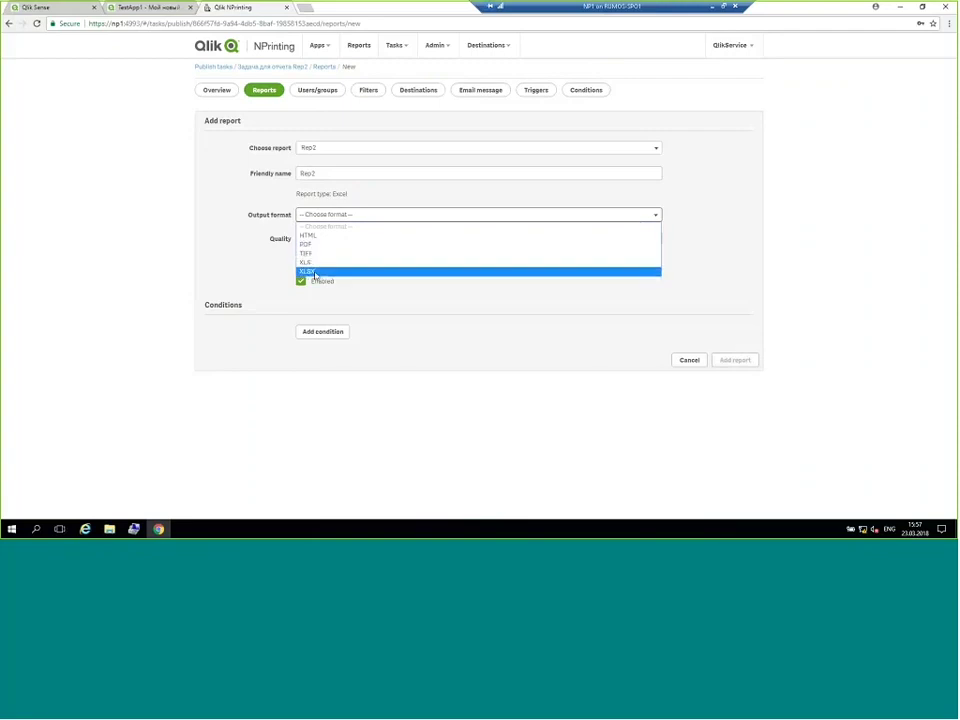
{"action": "left_click", "coordinate": [315, 272]}
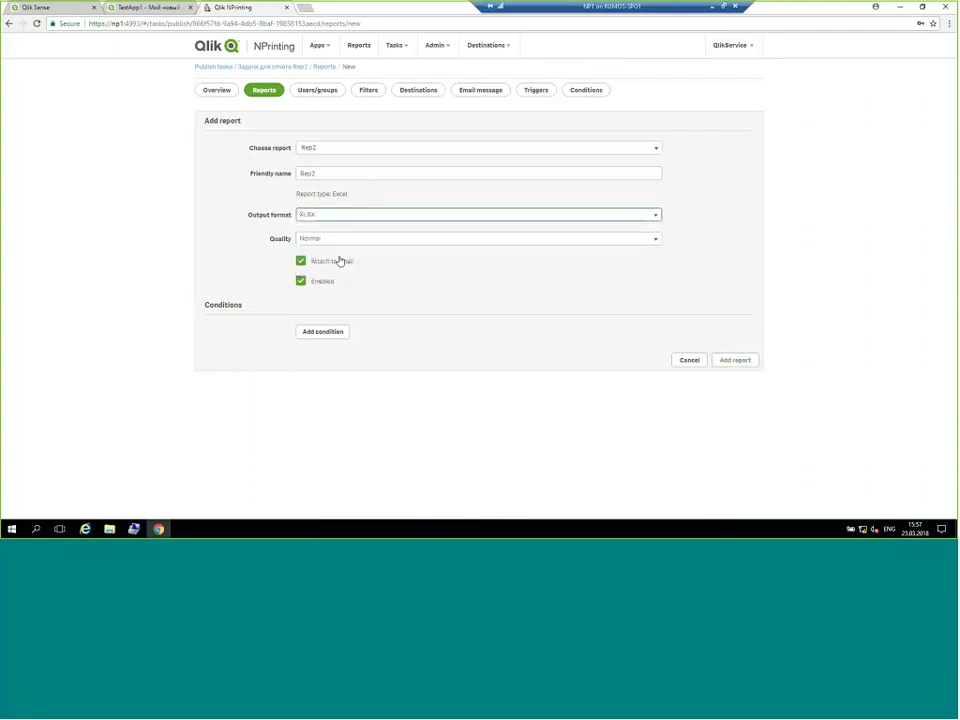
{"action": "left_click", "coordinate": [364, 241]}
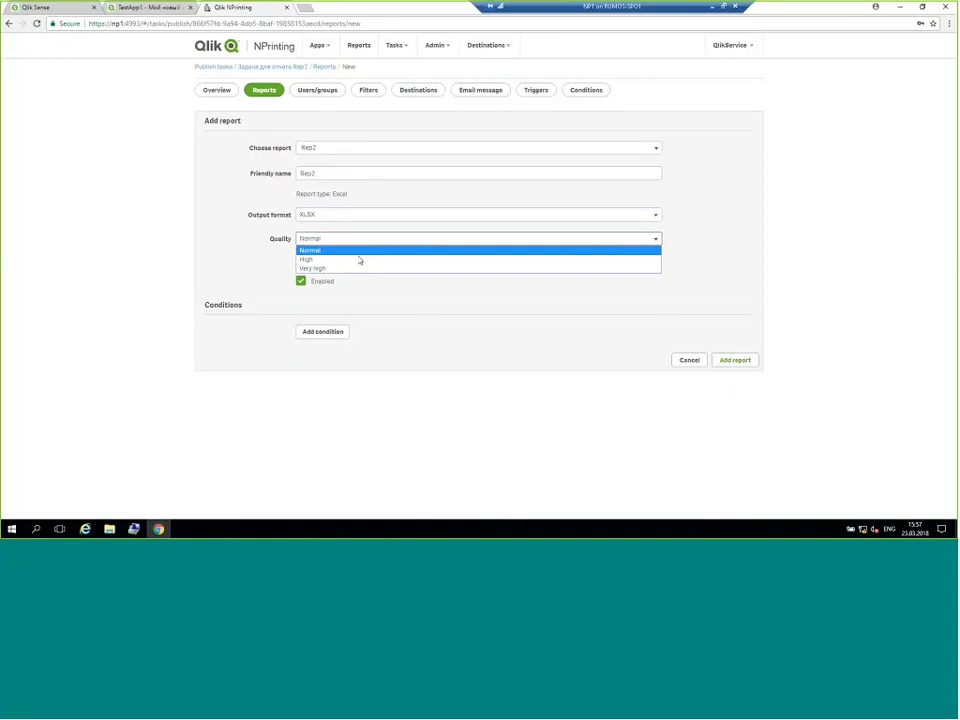
{"action": "left_click", "coordinate": [370, 277]}
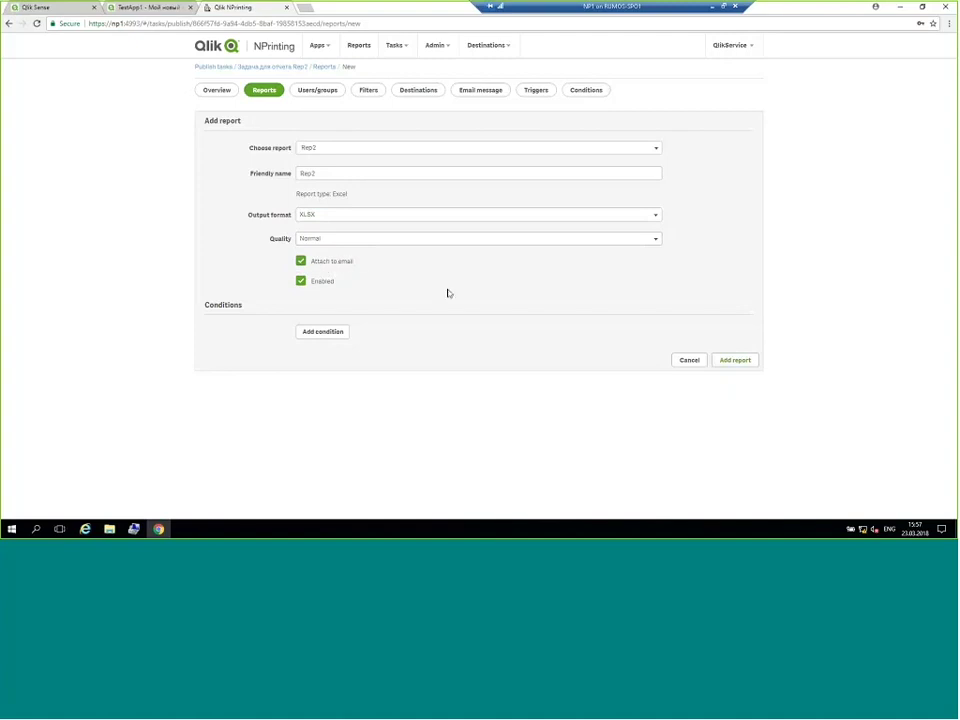
{"action": "left_click", "coordinate": [333, 94]}
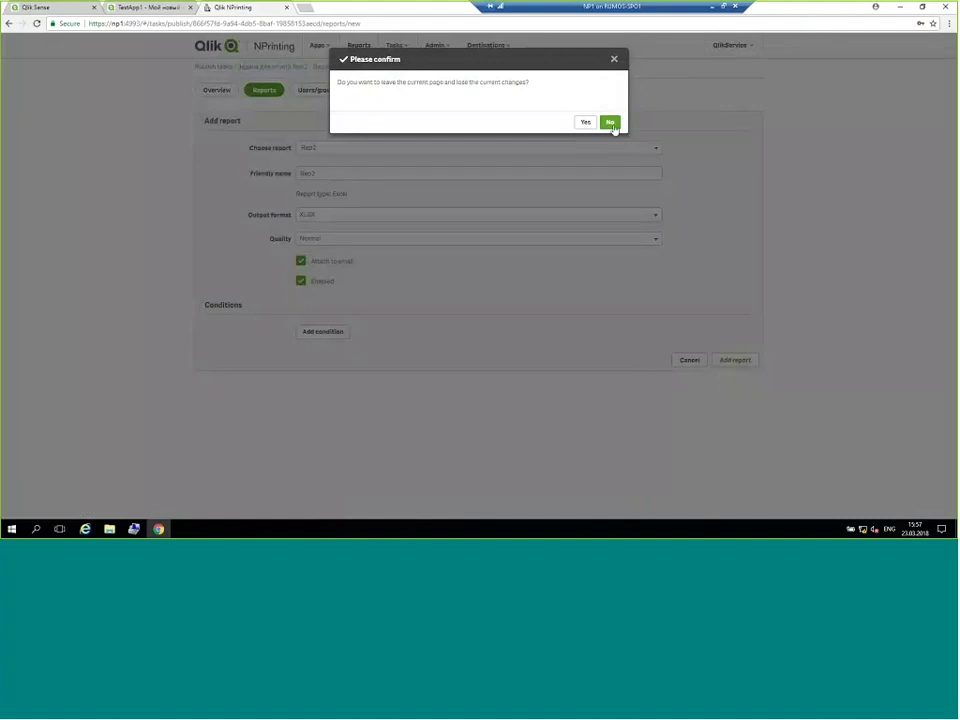
{"action": "left_click", "coordinate": [610, 122]}
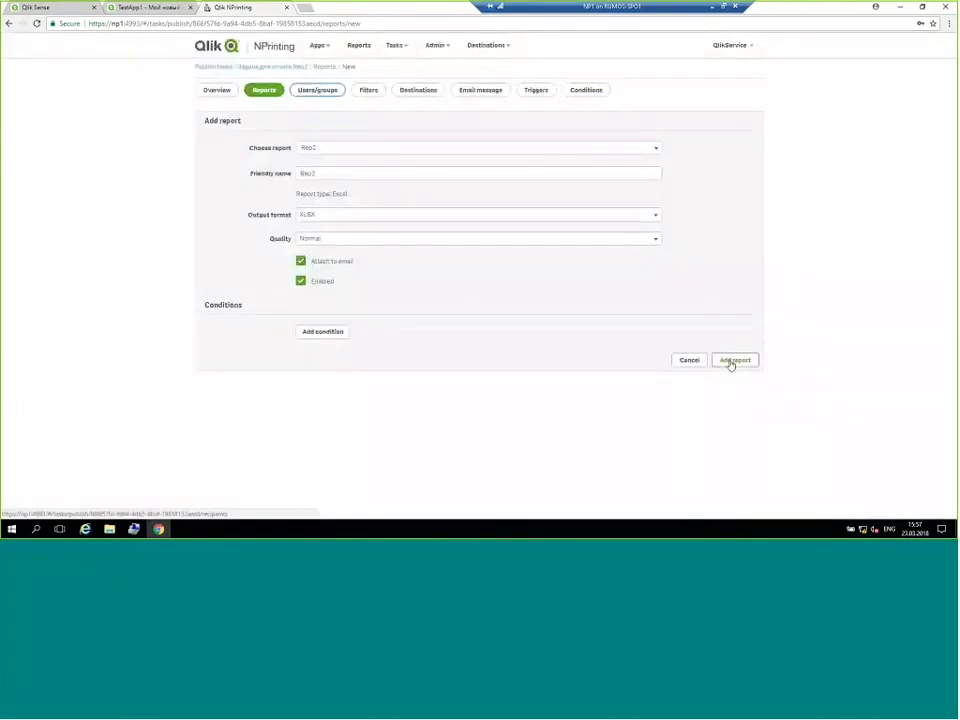
{"action": "left_click", "coordinate": [733, 360]}
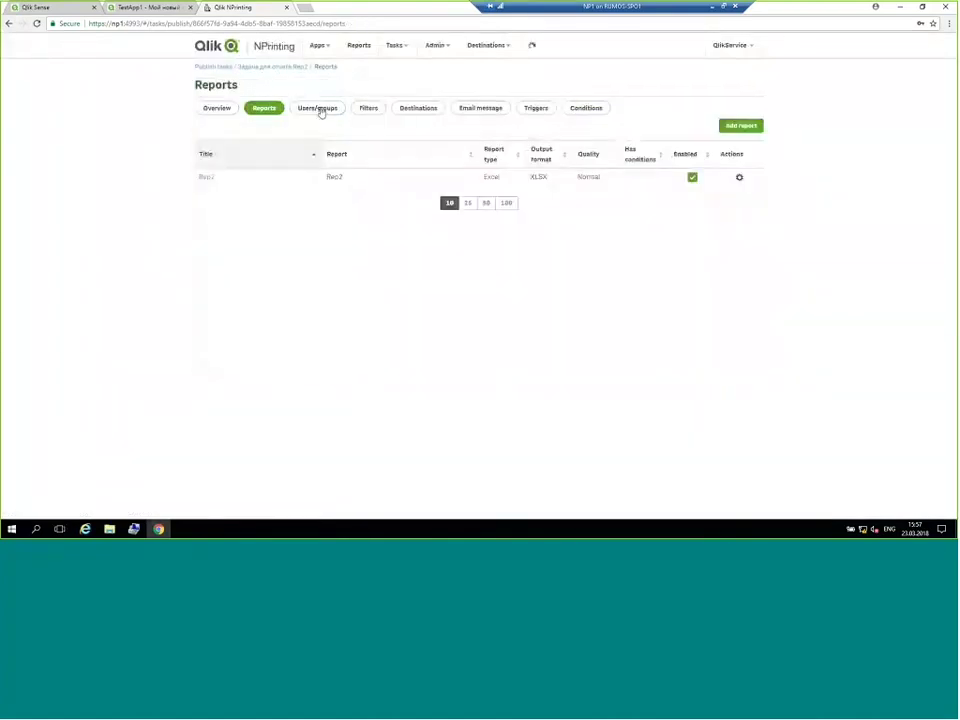
Add SalesUsersGroup as an enabled recipient of the publish task with the NewsStand destination
{"action": "left_click", "coordinate": [320, 110]}
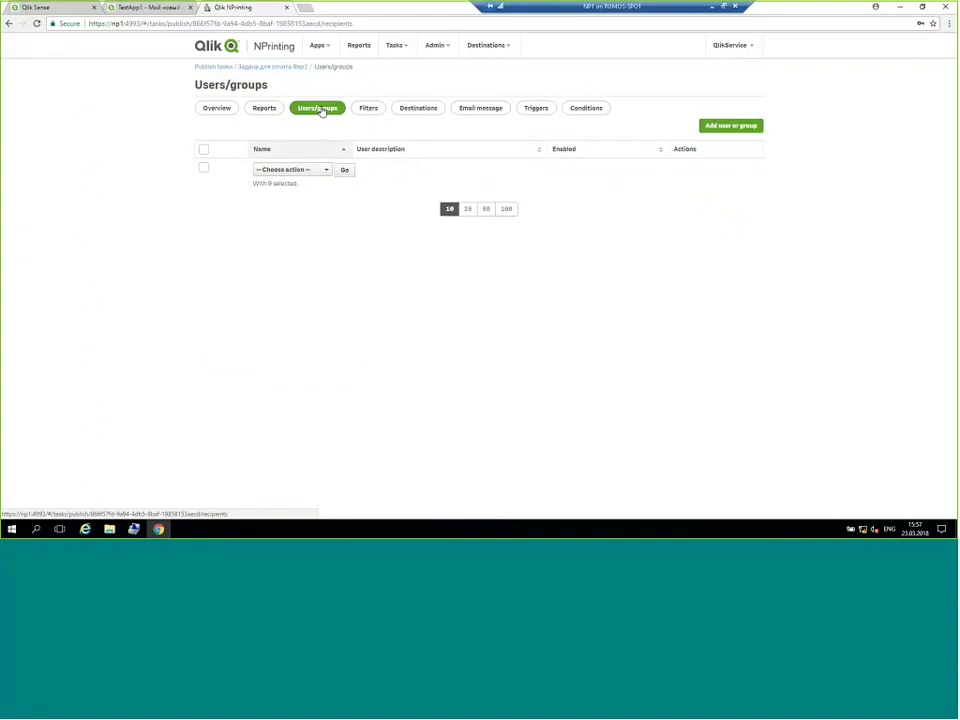
{"action": "left_click", "coordinate": [724, 130]}
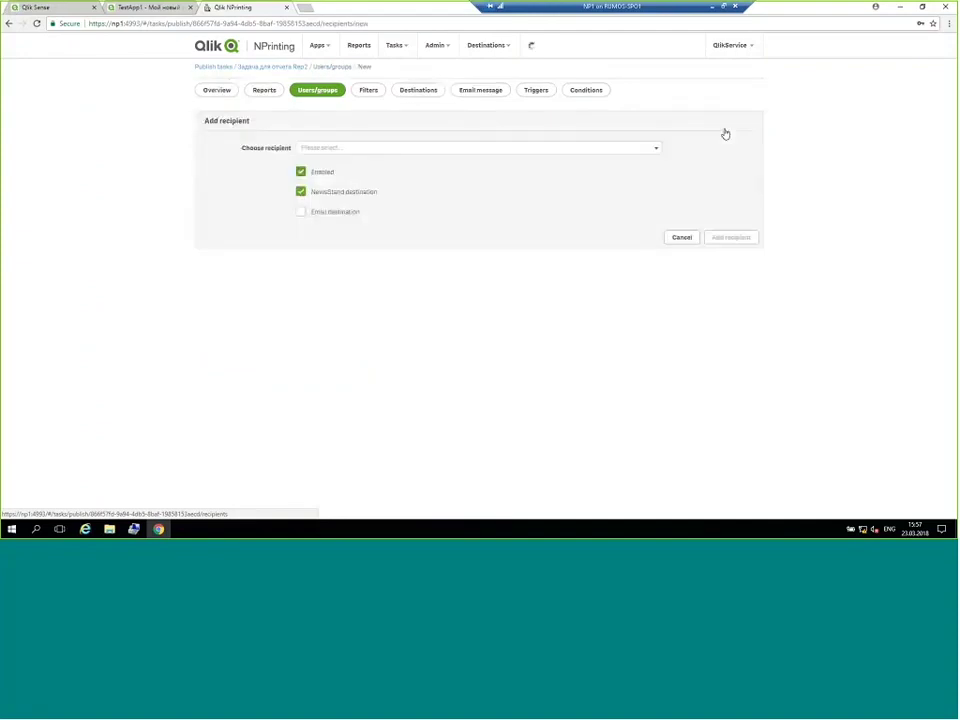
{"action": "left_click", "coordinate": [369, 148]}
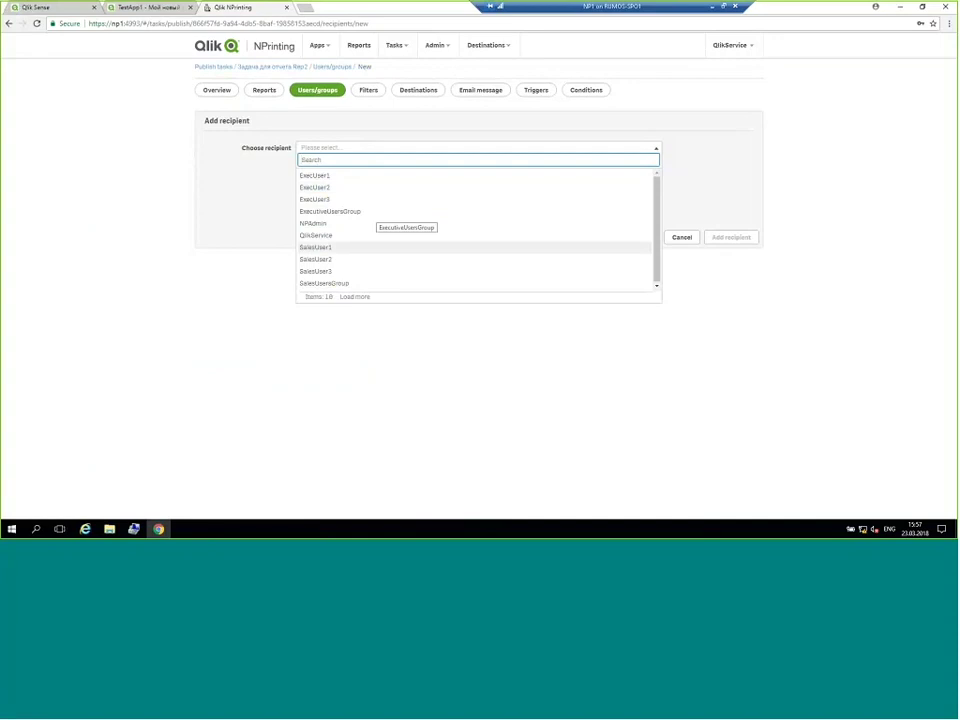
{"action": "left_click", "coordinate": [331, 284]}
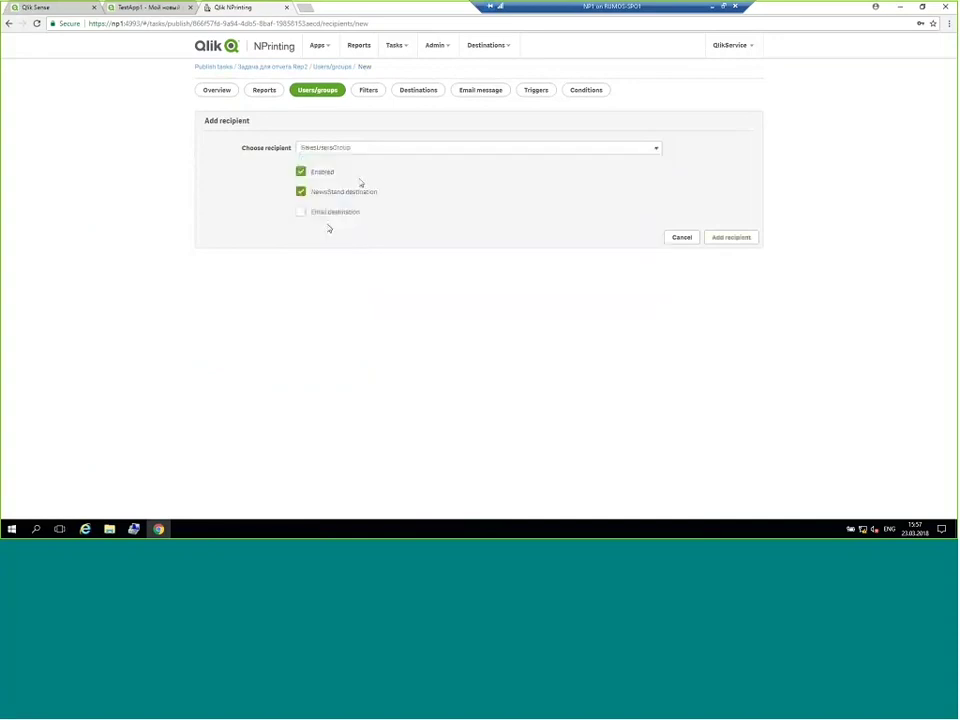
{"action": "left_click", "coordinate": [731, 237]}
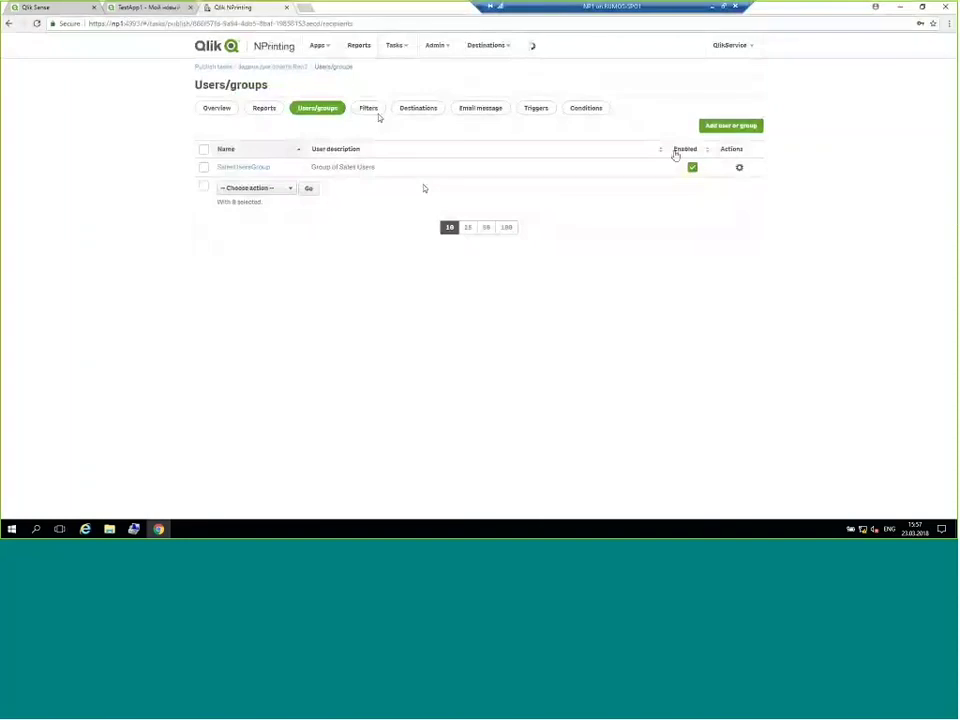
Add QlikService as a second recipient of the publish task
{"action": "left_click", "coordinate": [725, 128]}
{"action": "left_click", "coordinate": [345, 148]}
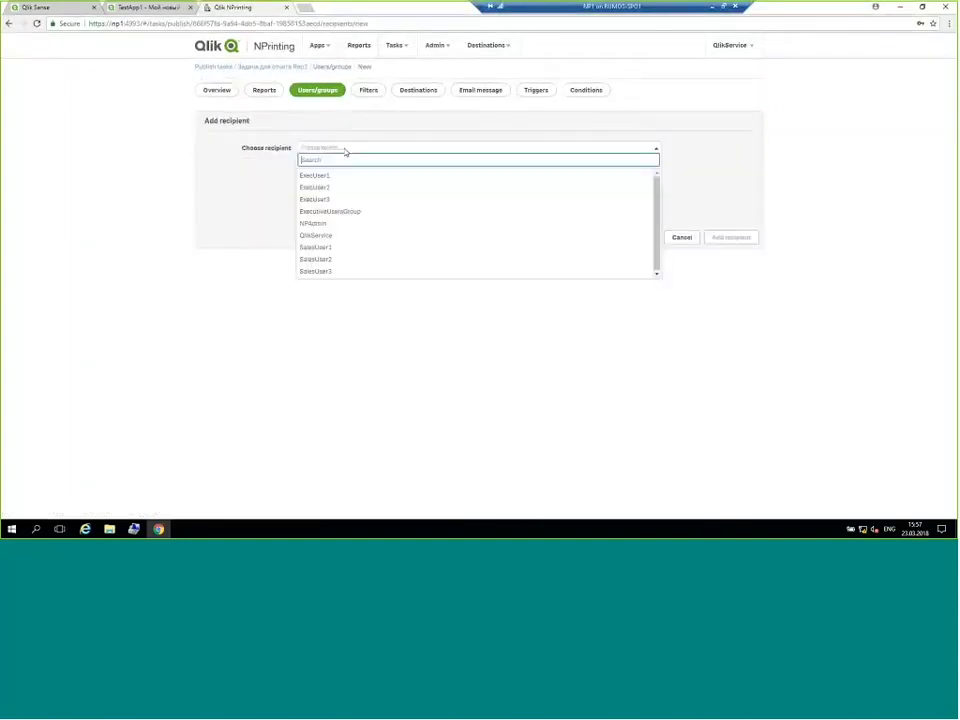
{"action": "left_click", "coordinate": [316, 235]}
{"action": "left_click", "coordinate": [737, 240]}
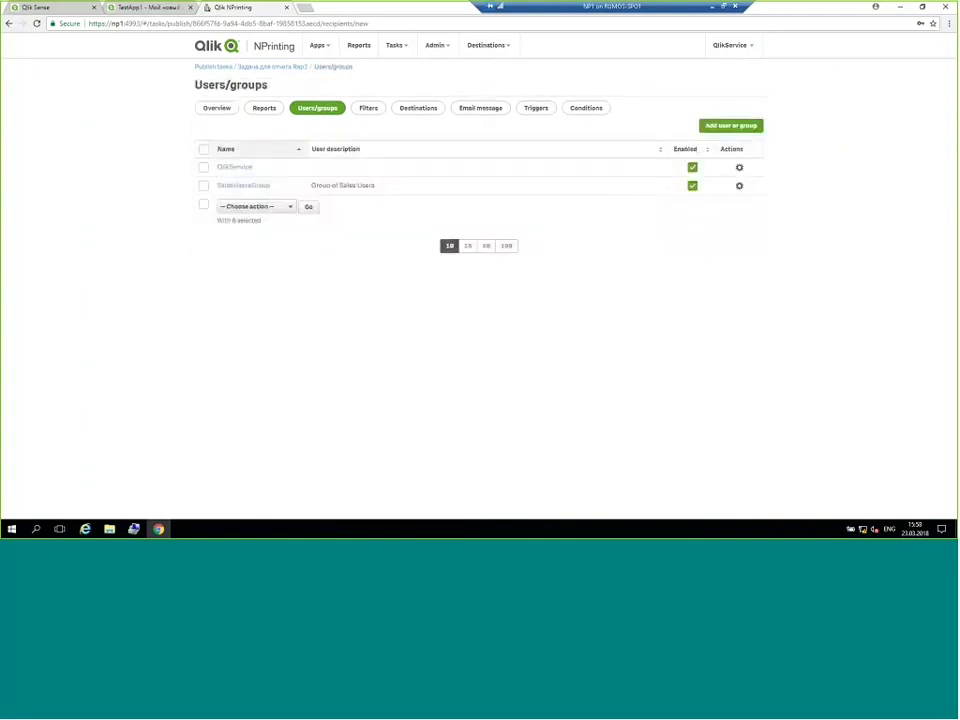
Add the folder Папка 1 as a destination of the publish task, publish to it for all recipients, and save the destinations
{"action": "left_click", "coordinate": [418, 112]}
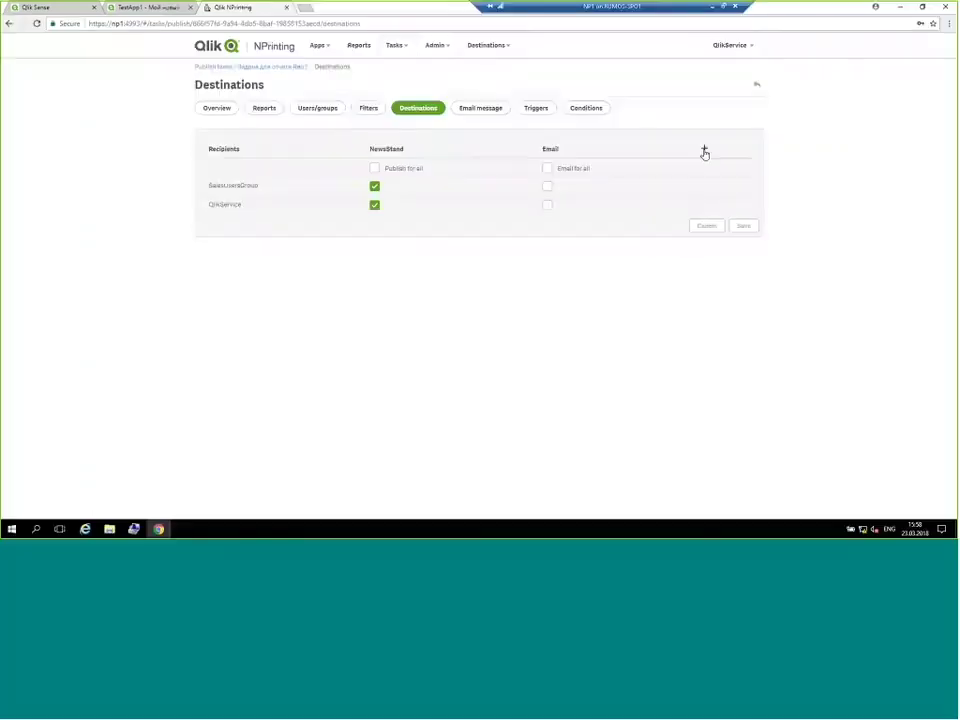
{"action": "left_click", "coordinate": [704, 148]}
{"action": "left_click", "coordinate": [610, 151]}
{"action": "left_click", "coordinate": [588, 172]}
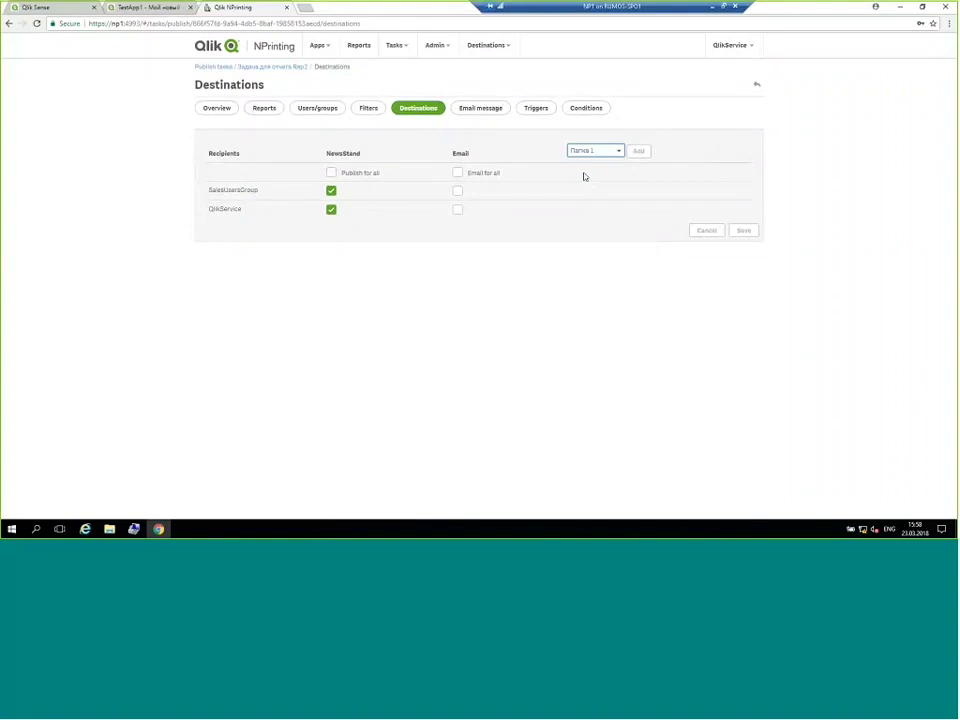
{"action": "left_click", "coordinate": [638, 151]}
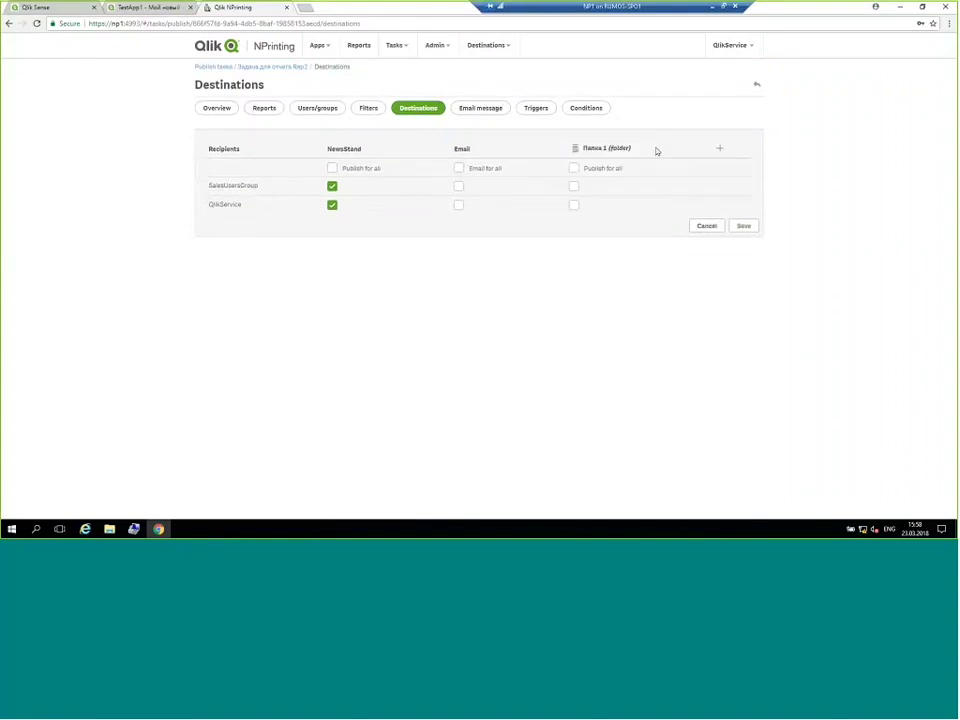
{"action": "left_click", "coordinate": [574, 168]}
{"action": "left_click", "coordinate": [745, 226]}
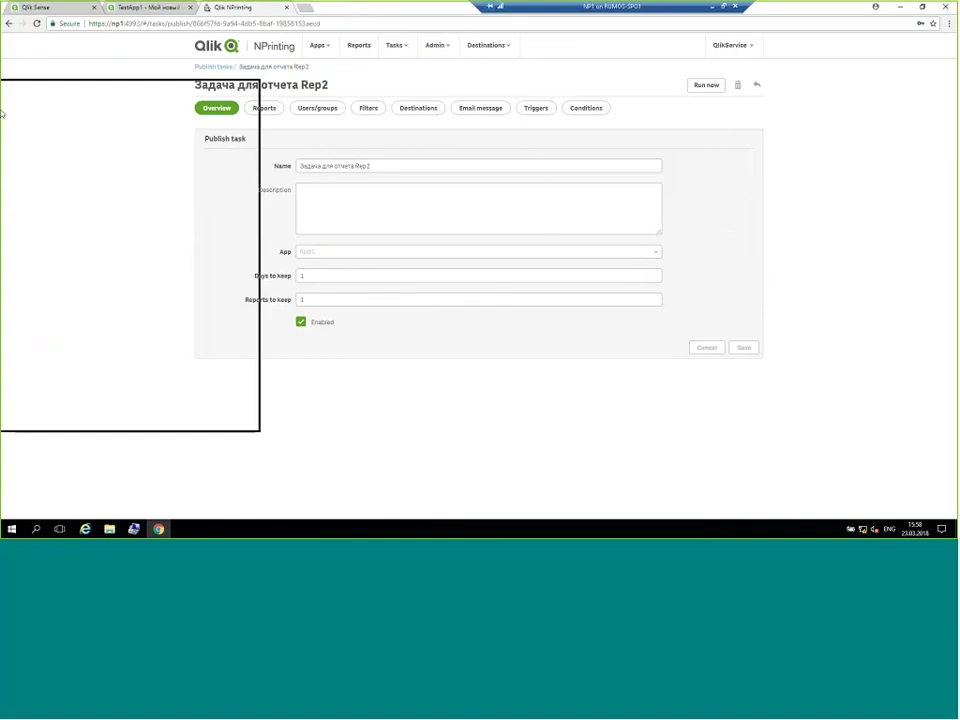
Arrange the browser beside the ReportDestination folder window and run the publish task for Rep2 immediately
{"action": "key", "text": "super+Left"}
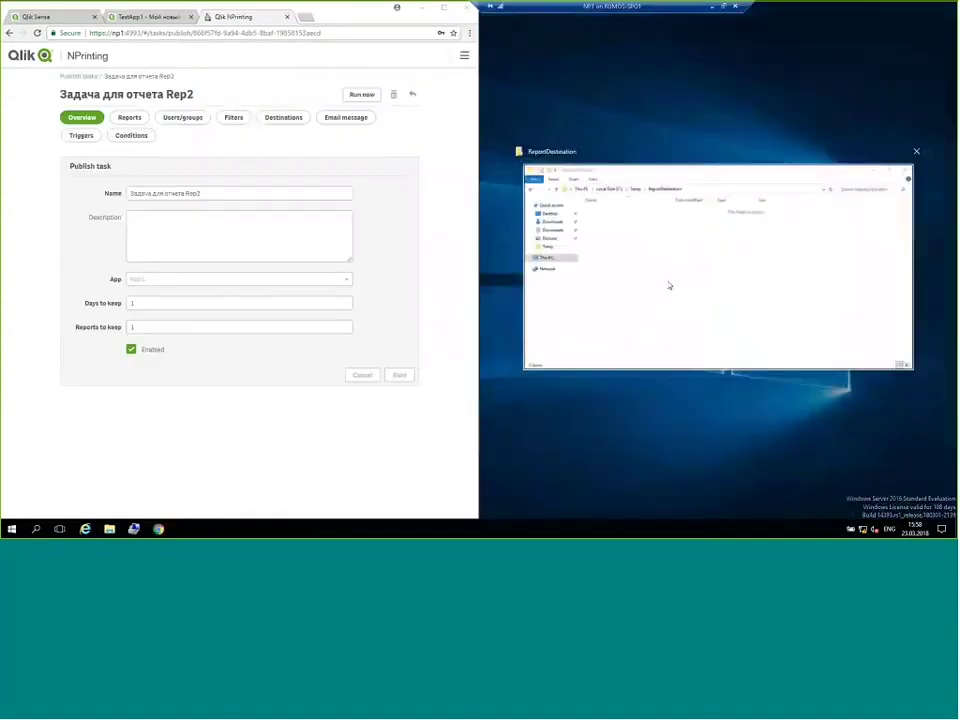
{"action": "left_click", "coordinate": [671, 285]}
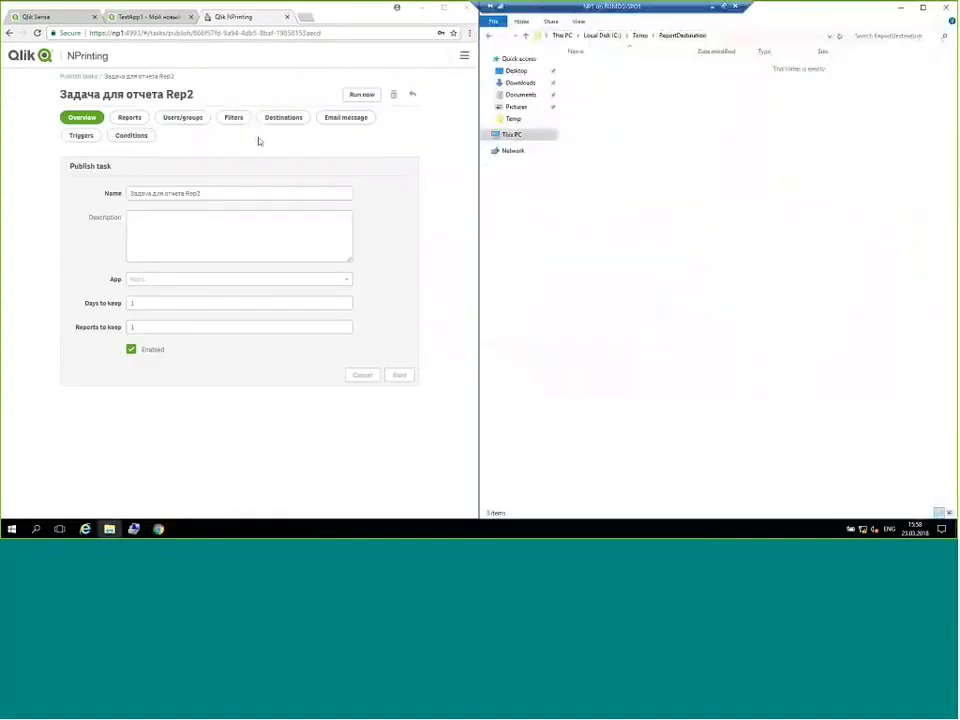
{"action": "left_click", "coordinate": [359, 95]}
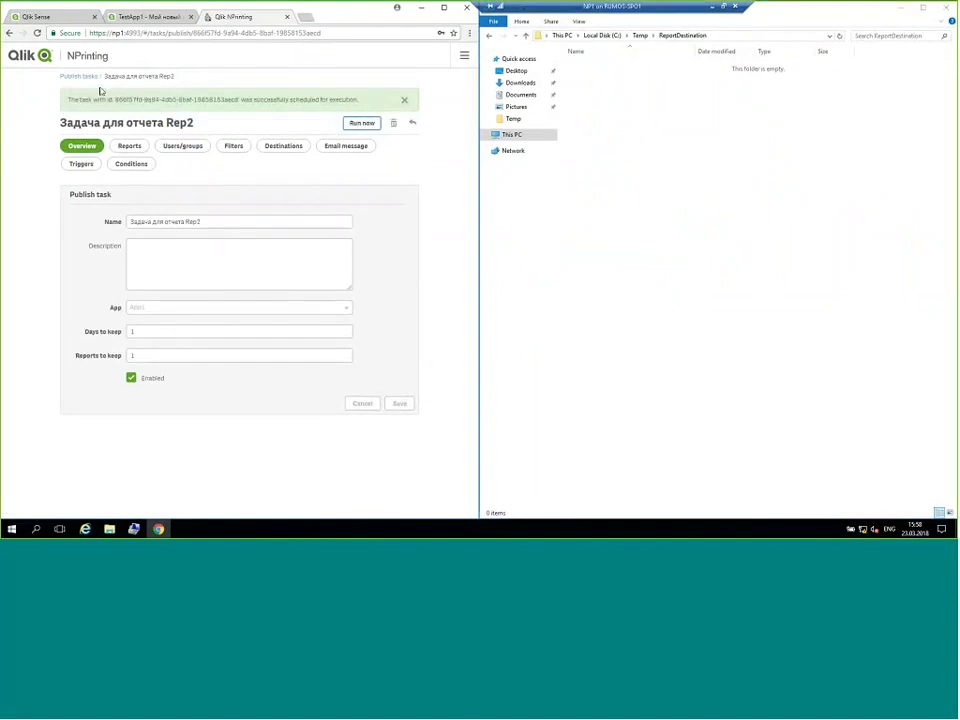
Go to the task executions list to check the status of the Rep2 publish task
{"action": "left_click", "coordinate": [37, 57]}
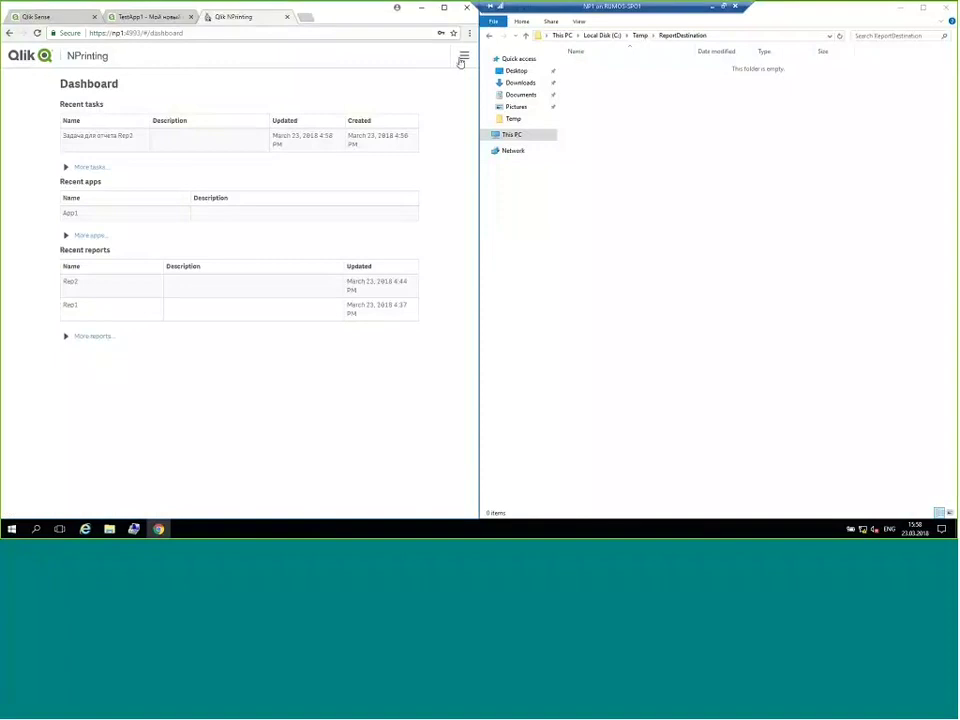
{"action": "left_click", "coordinate": [463, 56]}
{"action": "left_click", "coordinate": [22, 141]}
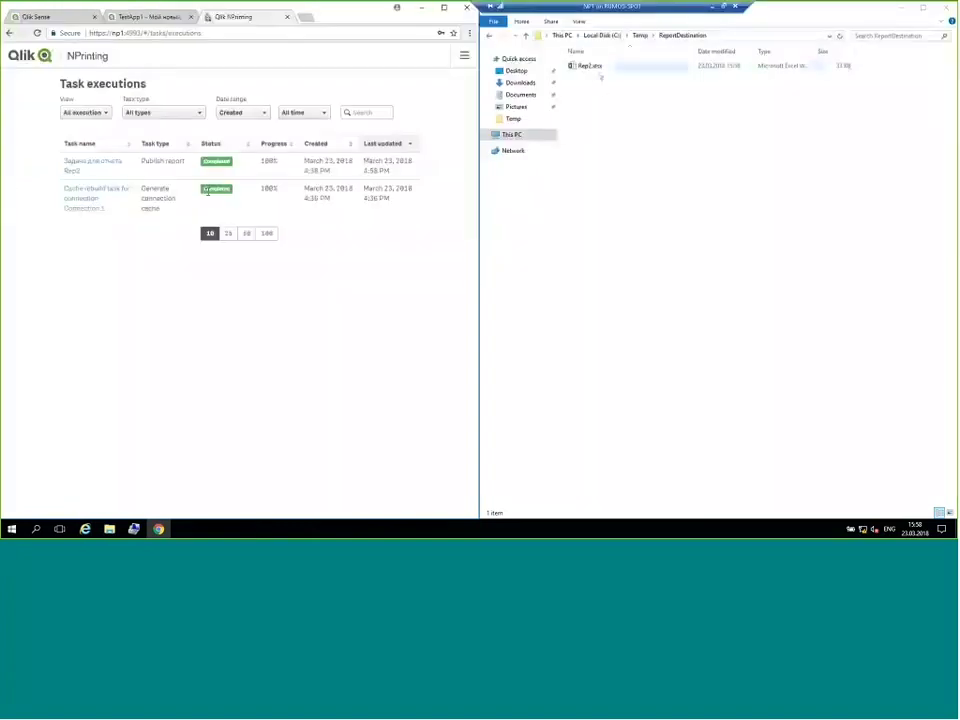
Open the published Rep2.xlsx, look through its city sheets, close it without saving, and return to the maximized browser
{"action": "left_click", "coordinate": [590, 68]}
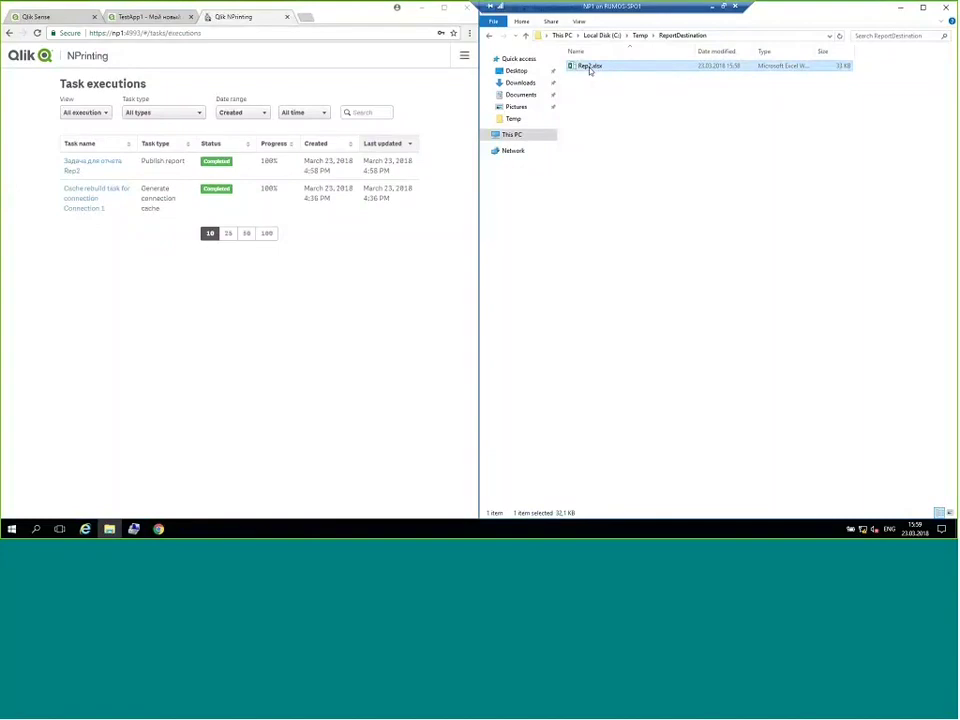
{"action": "double_click", "coordinate": [590, 68]}
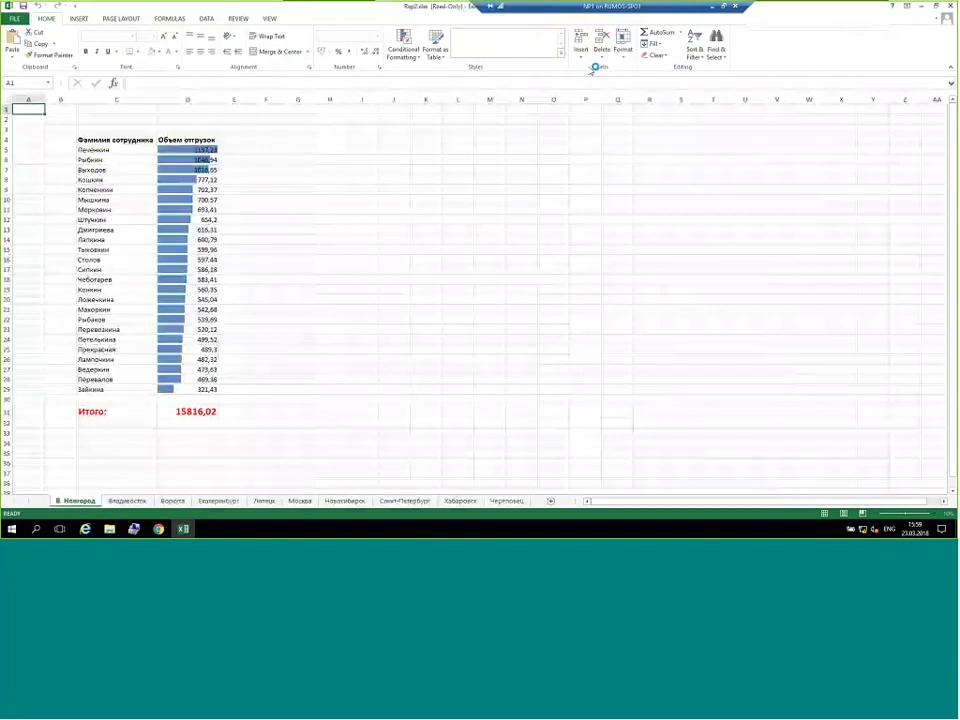
{"action": "left_click", "coordinate": [127, 500]}
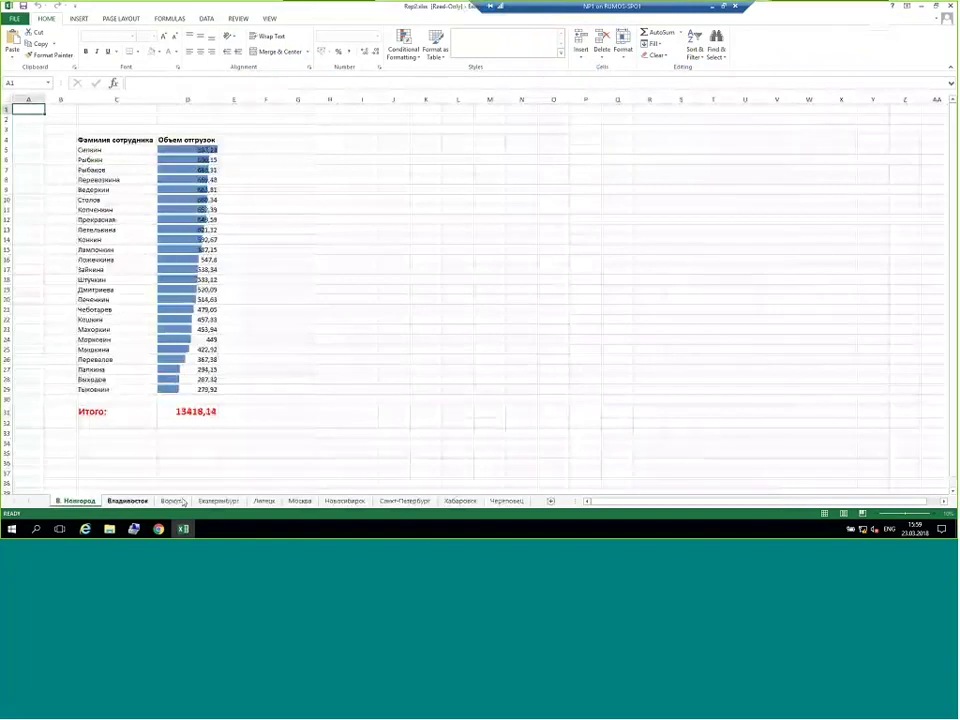
{"action": "left_click", "coordinate": [173, 500]}
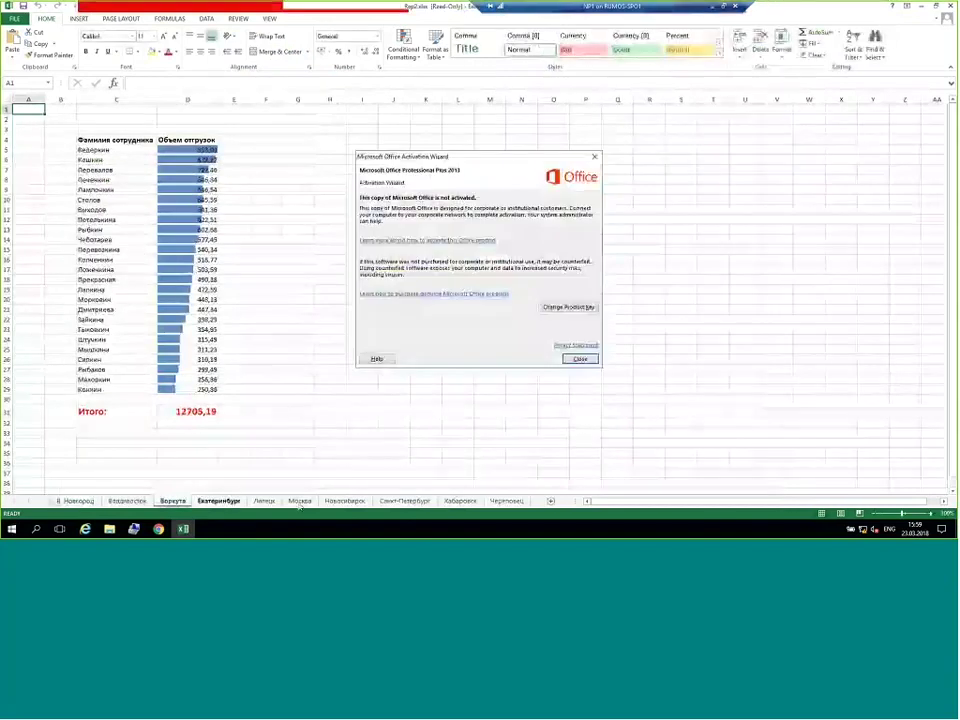
{"action": "left_click", "coordinate": [580, 358]}
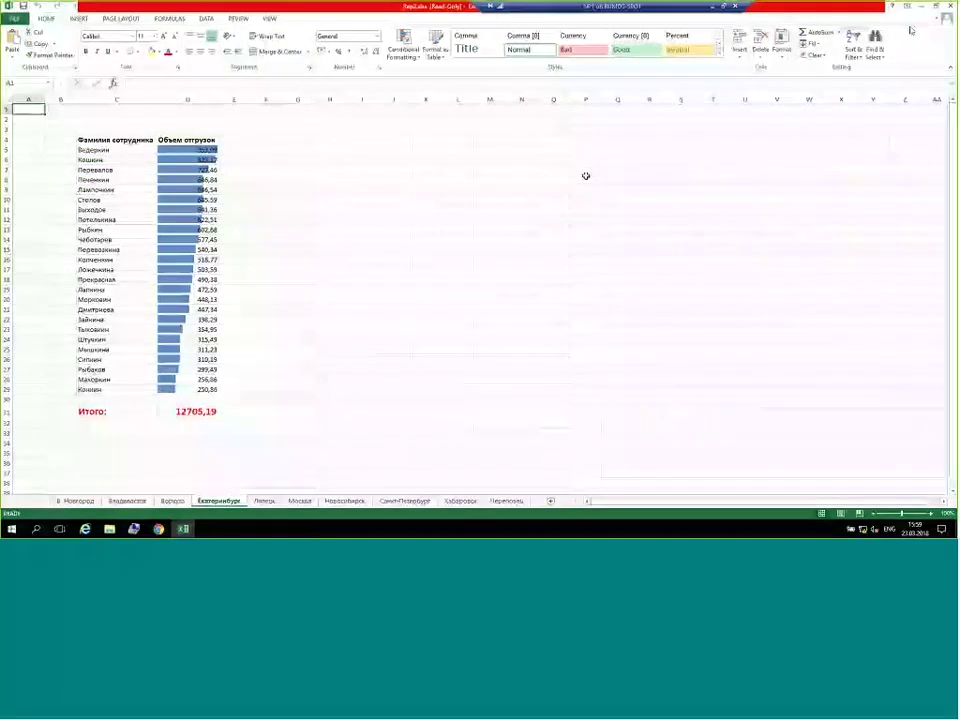
{"action": "left_click", "coordinate": [946, 9]}
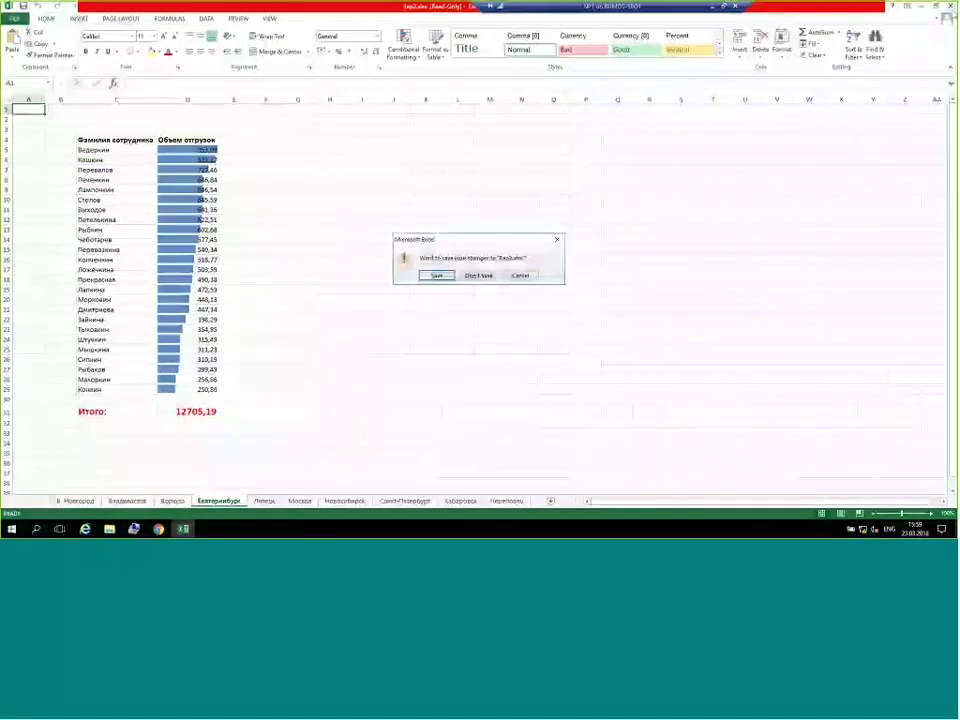
{"action": "left_click", "coordinate": [482, 276]}
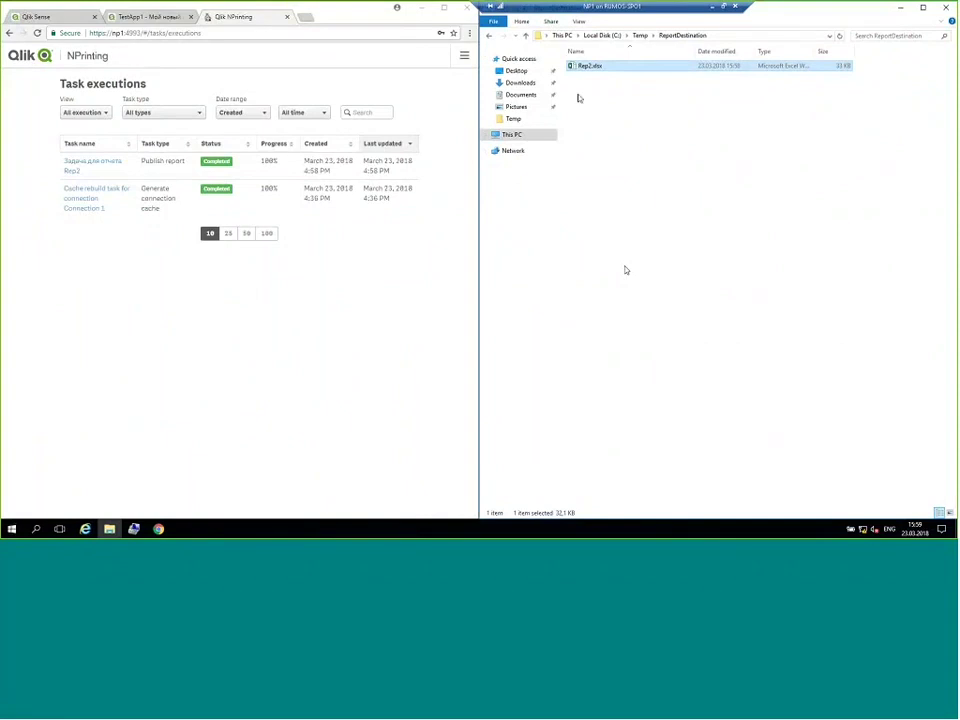
{"action": "left_click", "coordinate": [904, 8]}
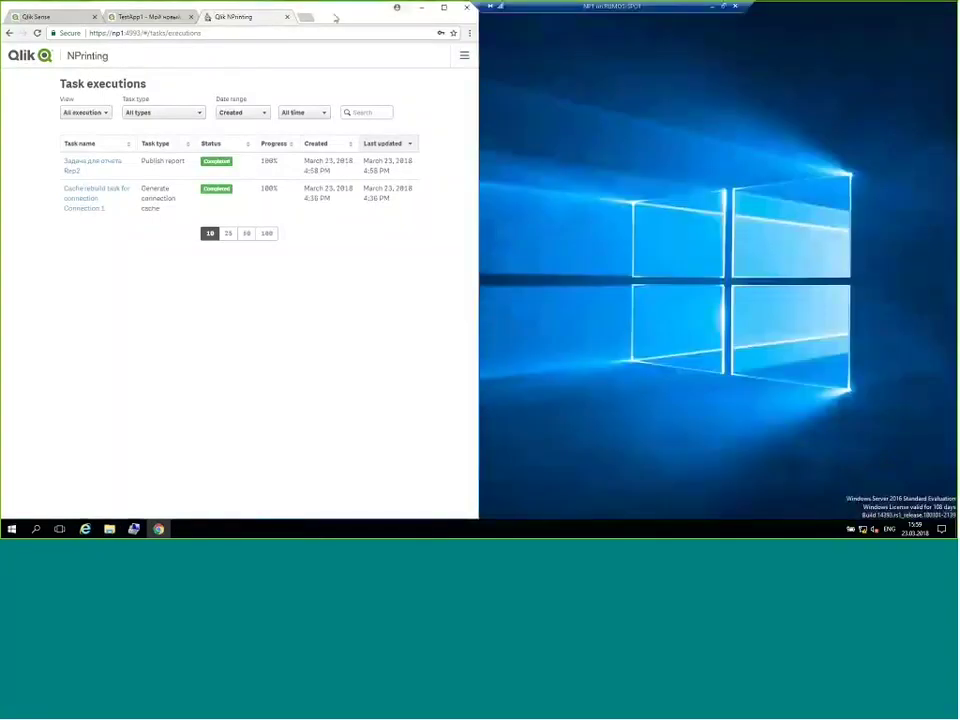
{"action": "left_click_drag", "start_coordinate": [336, 18], "coordinate": [2, 60]}
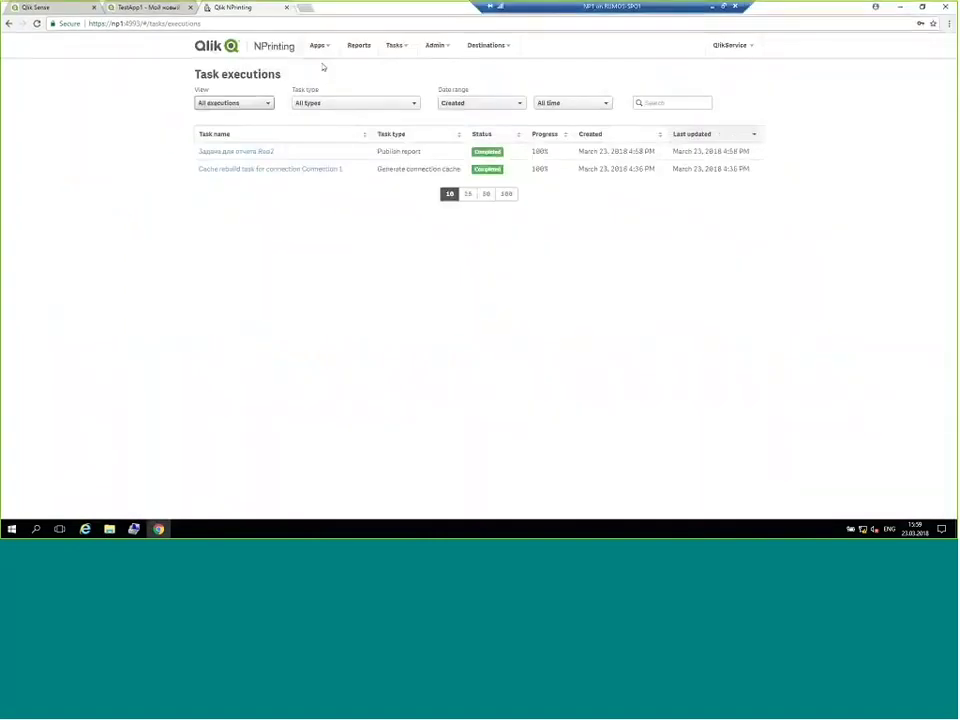
Switch to the TestApp1 sheet, try selecting a range of employees in the shipments-by-employee chart, and cancel the selection
{"action": "left_click", "coordinate": [153, 11]}
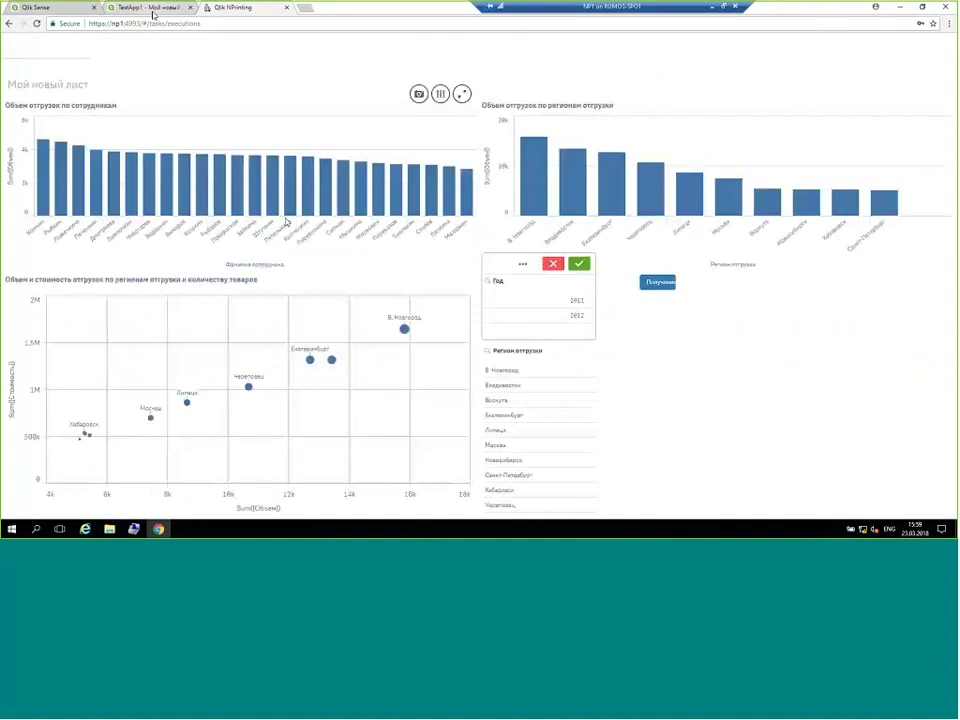
{"action": "left_click", "coordinate": [288, 241]}
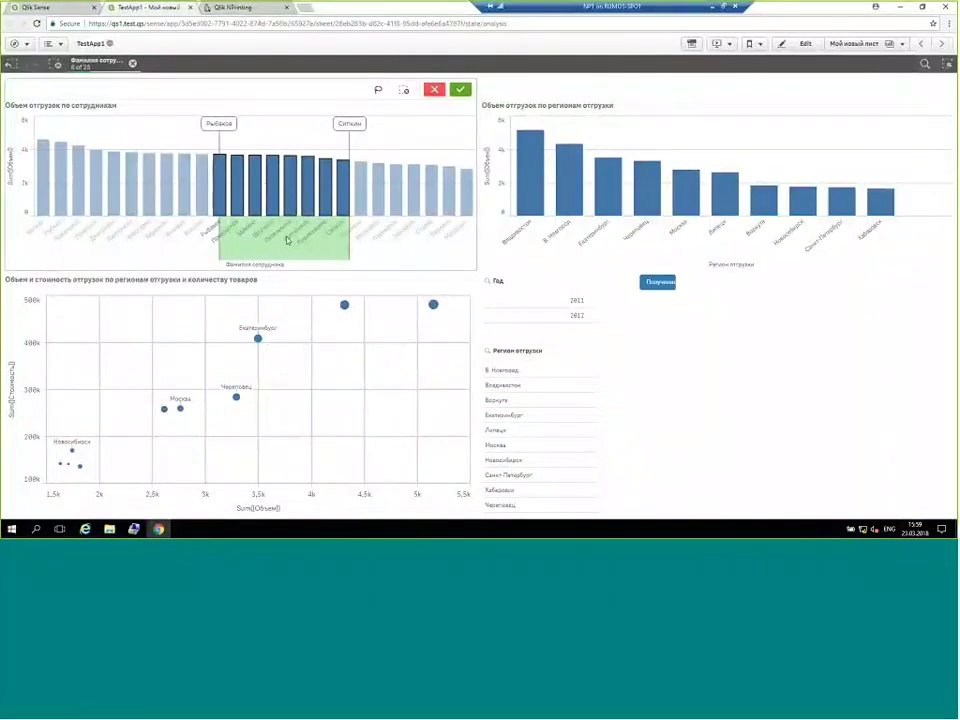
{"action": "left_click", "coordinate": [252, 9]}
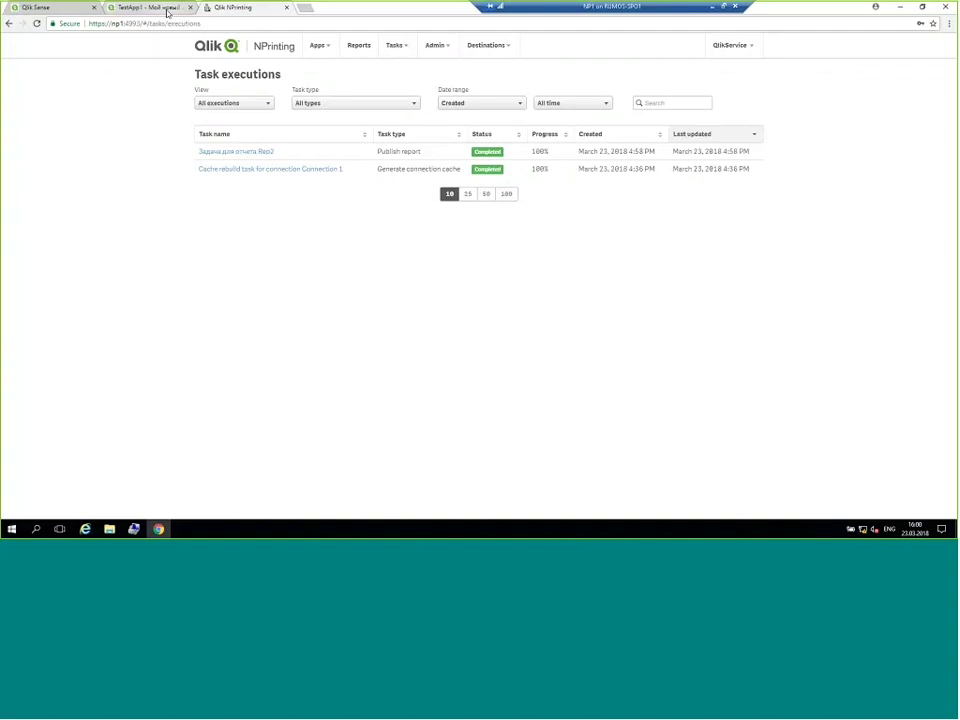
{"action": "left_click", "coordinate": [150, 7]}
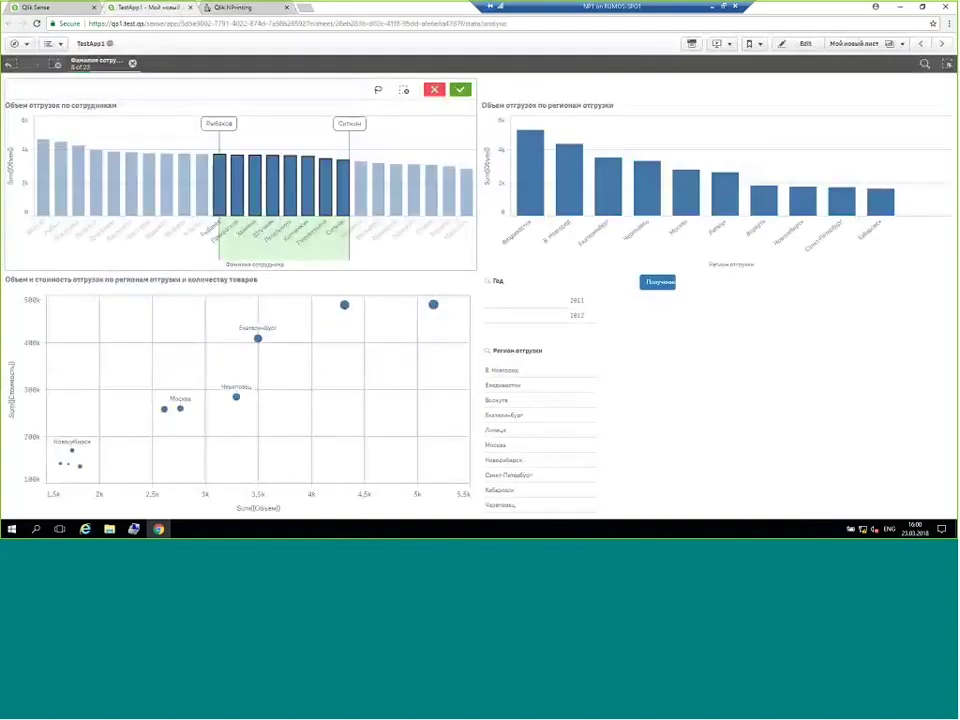
{"action": "left_click", "coordinate": [434, 90]}
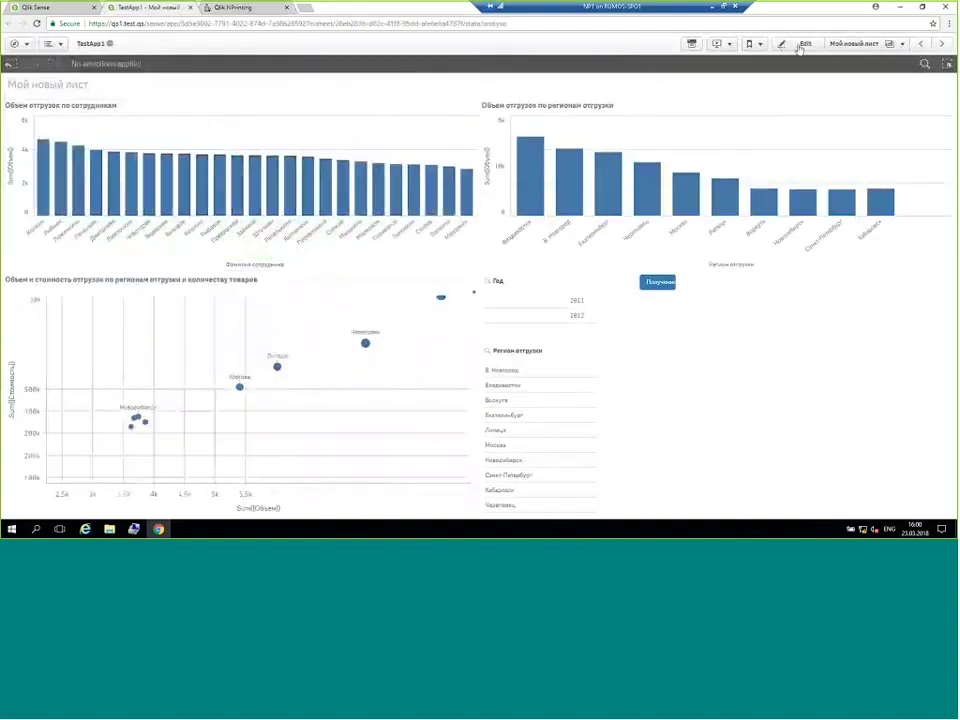
Put the TestApp1 sheet into edit mode and widen the report button so its full label Получение отчета fits
{"action": "left_click", "coordinate": [802, 45]}
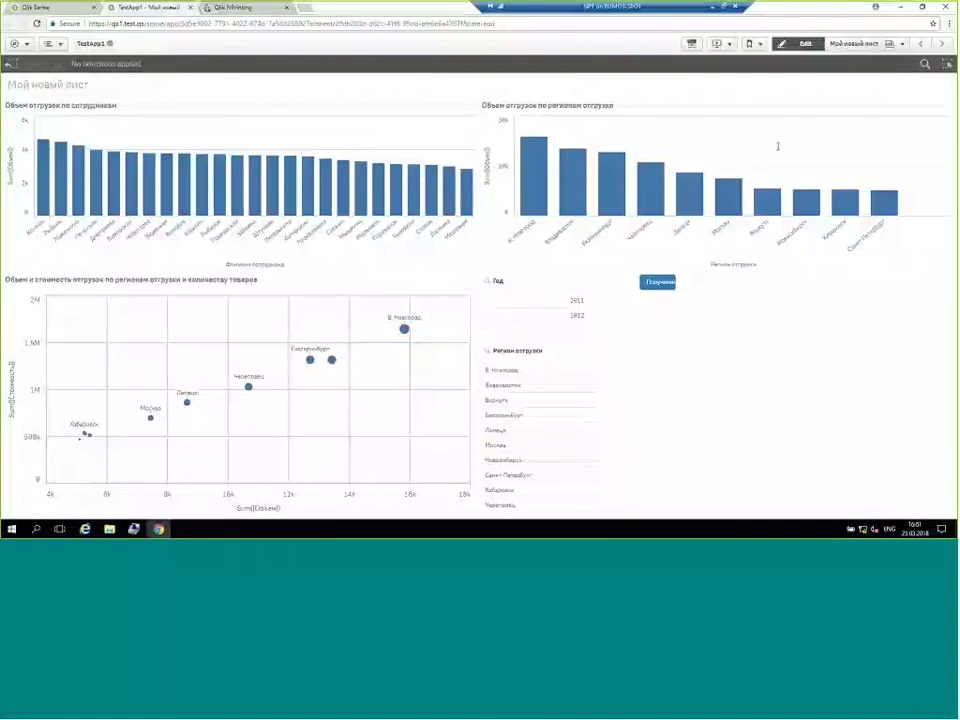
{"action": "left_click", "coordinate": [660, 281]}
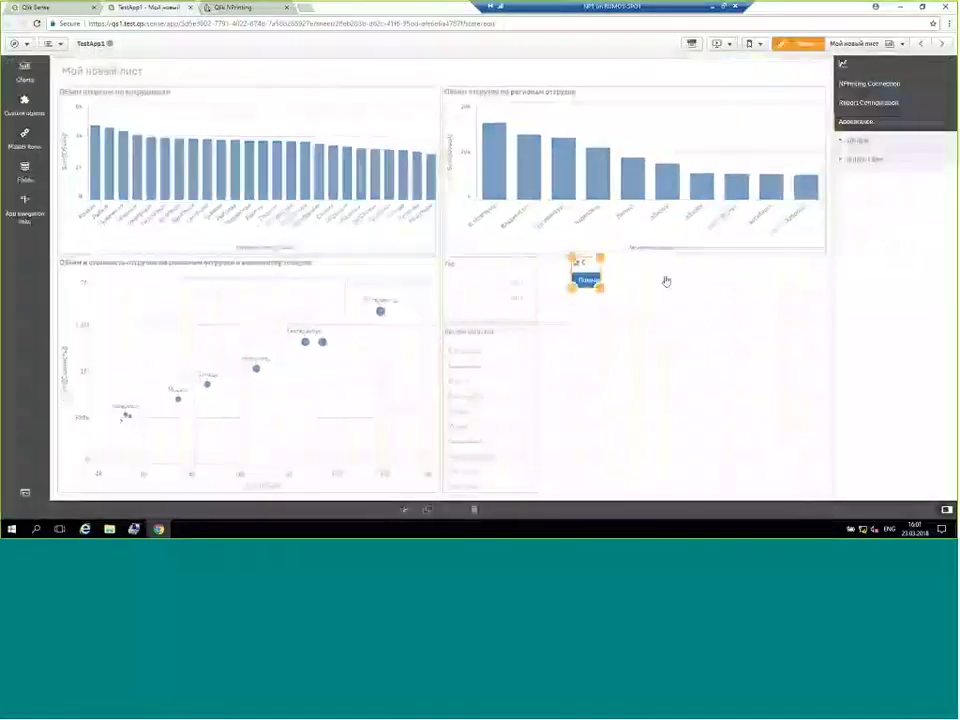
{"action": "left_click_drag", "start_coordinate": [664, 284], "coordinate": [718, 282]}
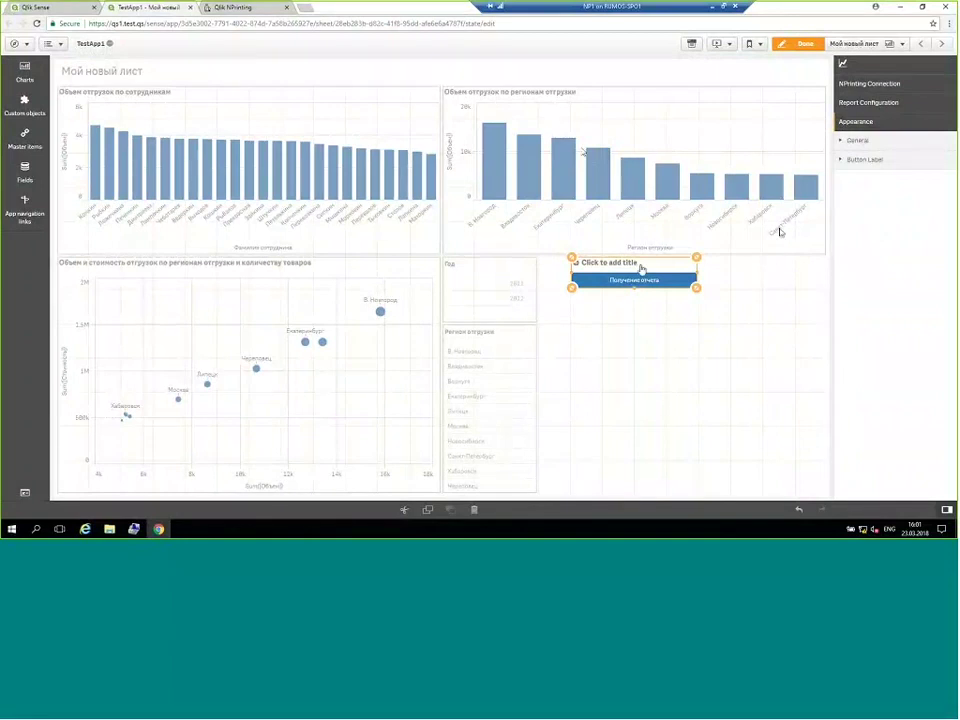
Set the app in the report button's NPrinting connection to App1
{"action": "left_click", "coordinate": [866, 85]}
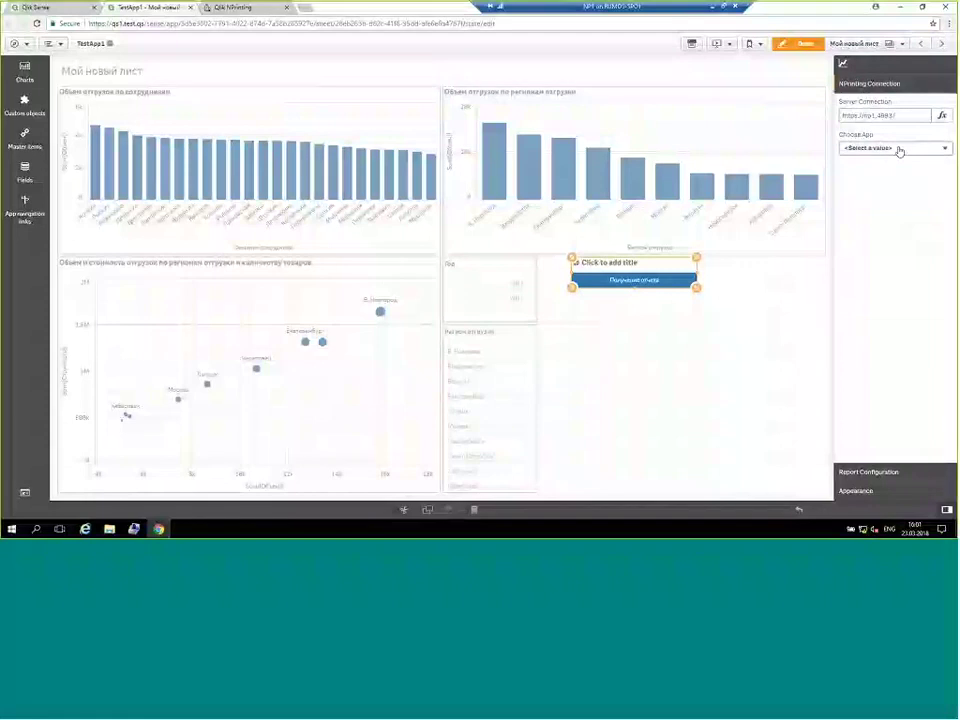
{"action": "left_click", "coordinate": [899, 151]}
{"action": "left_click", "coordinate": [881, 167]}
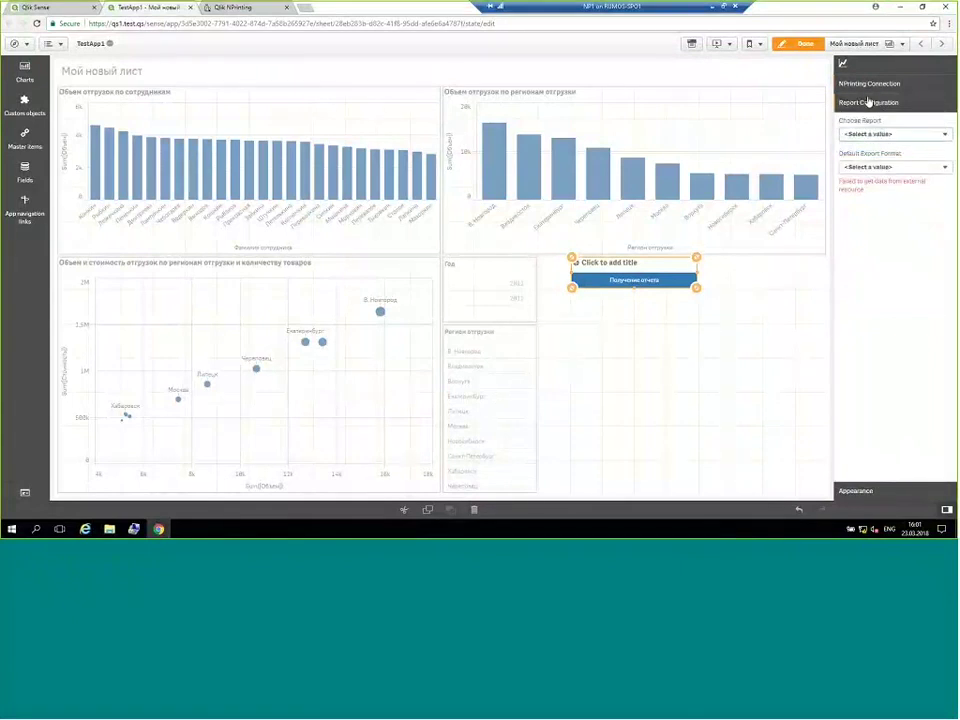
Select App1 again in the button's NPrinting connection and try to choose a report in its report configuration
{"action": "left_click", "coordinate": [869, 85]}
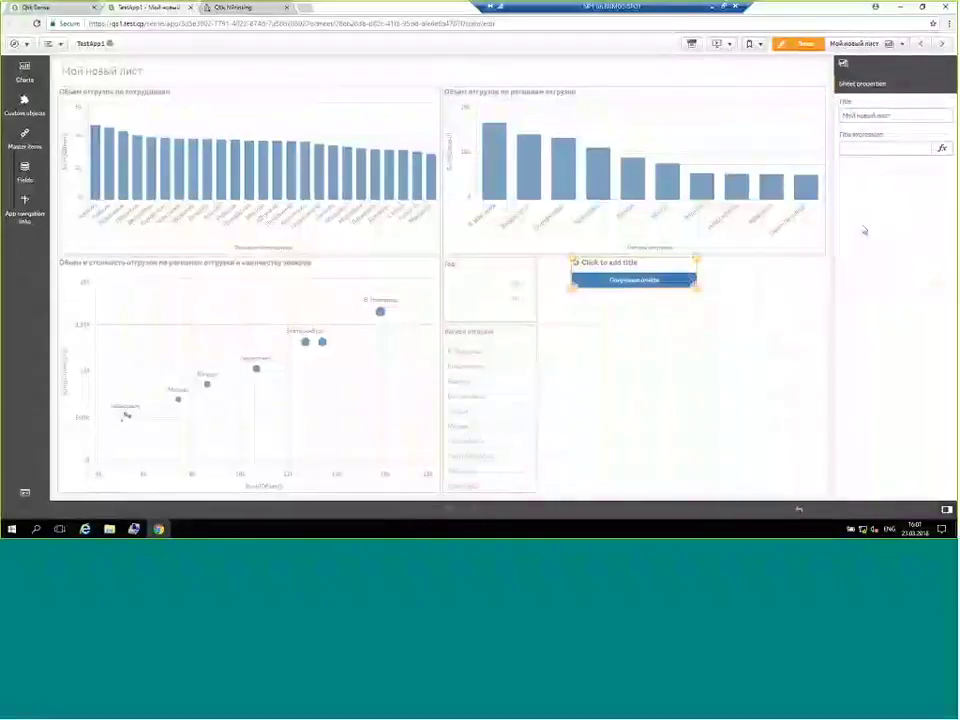
{"action": "left_click", "coordinate": [684, 281]}
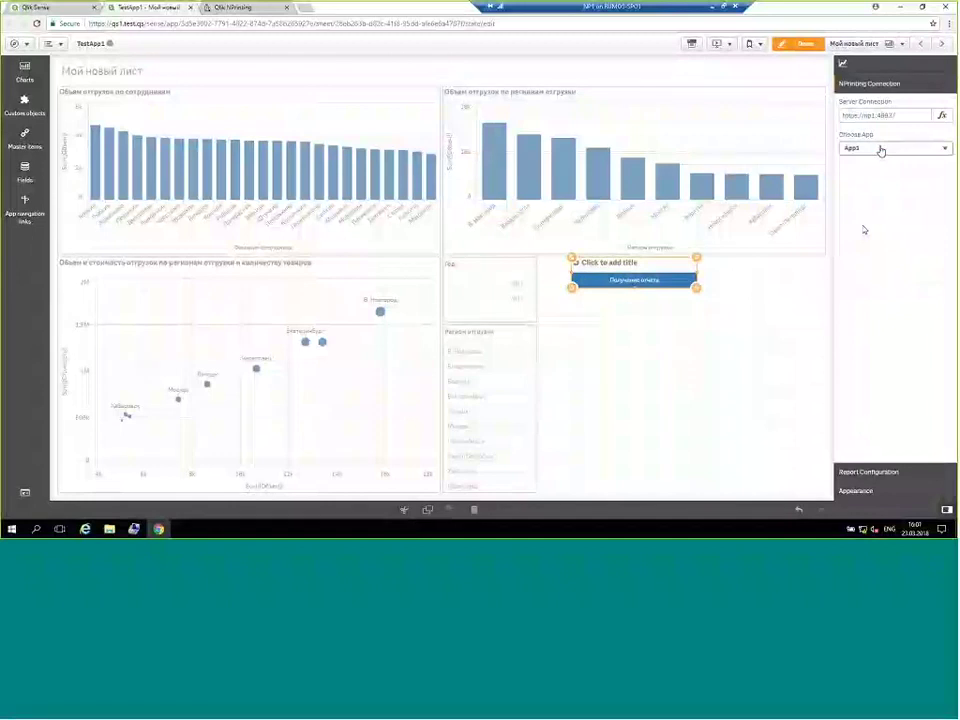
{"action": "left_click", "coordinate": [880, 150]}
{"action": "left_click", "coordinate": [880, 160]}
{"action": "left_click", "coordinate": [868, 471]}
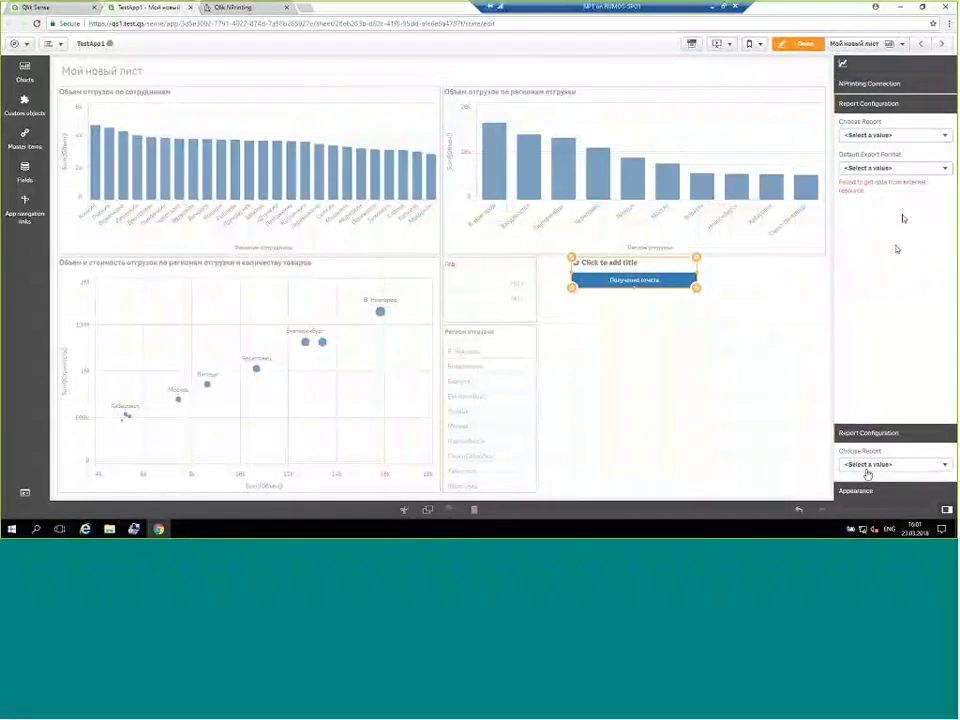
{"action": "left_click", "coordinate": [885, 136]}
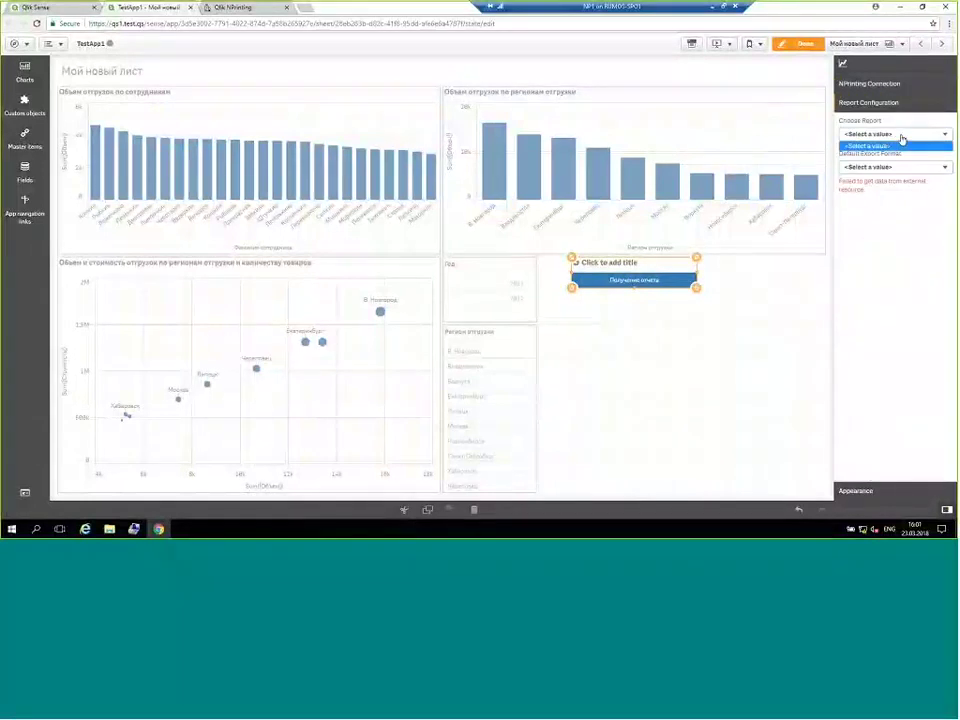
{"action": "left_click", "coordinate": [902, 138]}
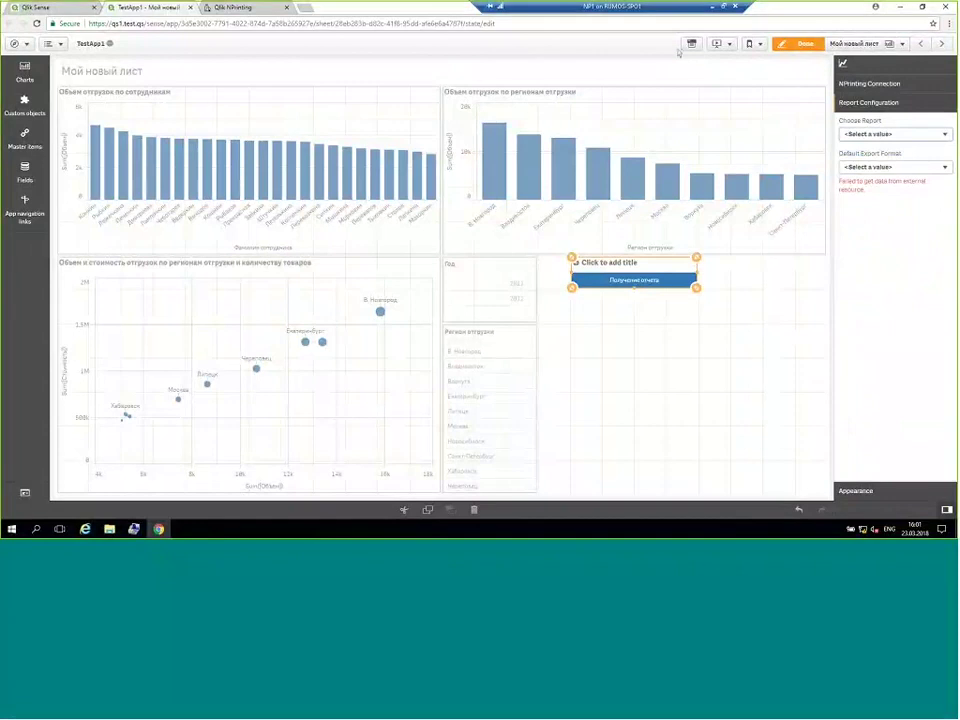
Switch to the NPrinting console, enable On-Demand and API report generation for report Rep2, and save the report
{"action": "left_click", "coordinate": [240, 8]}
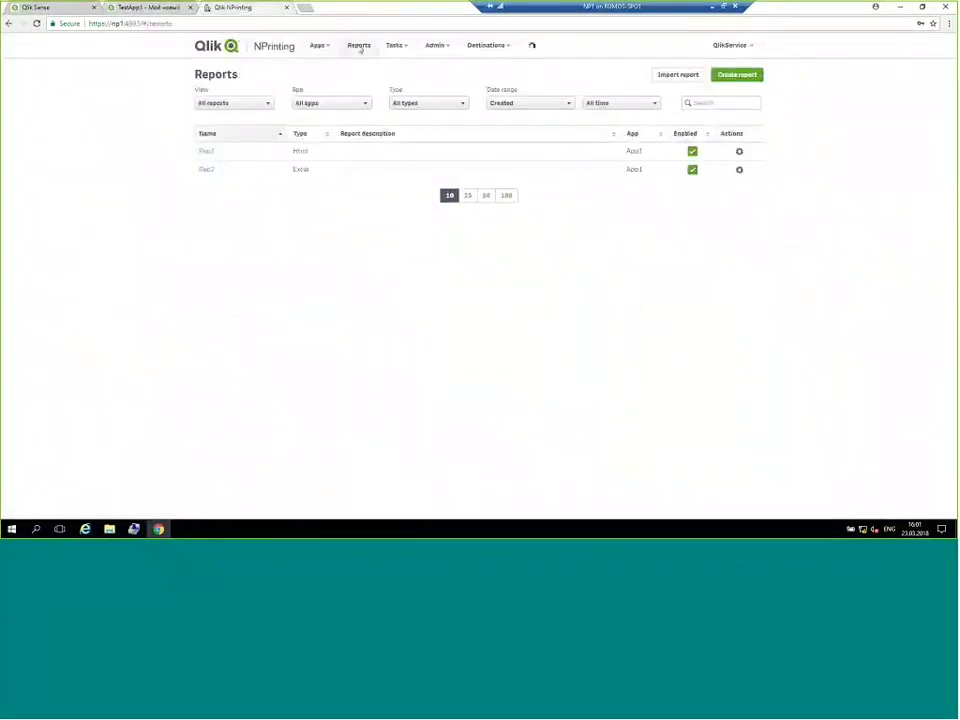
{"action": "left_click", "coordinate": [240, 169]}
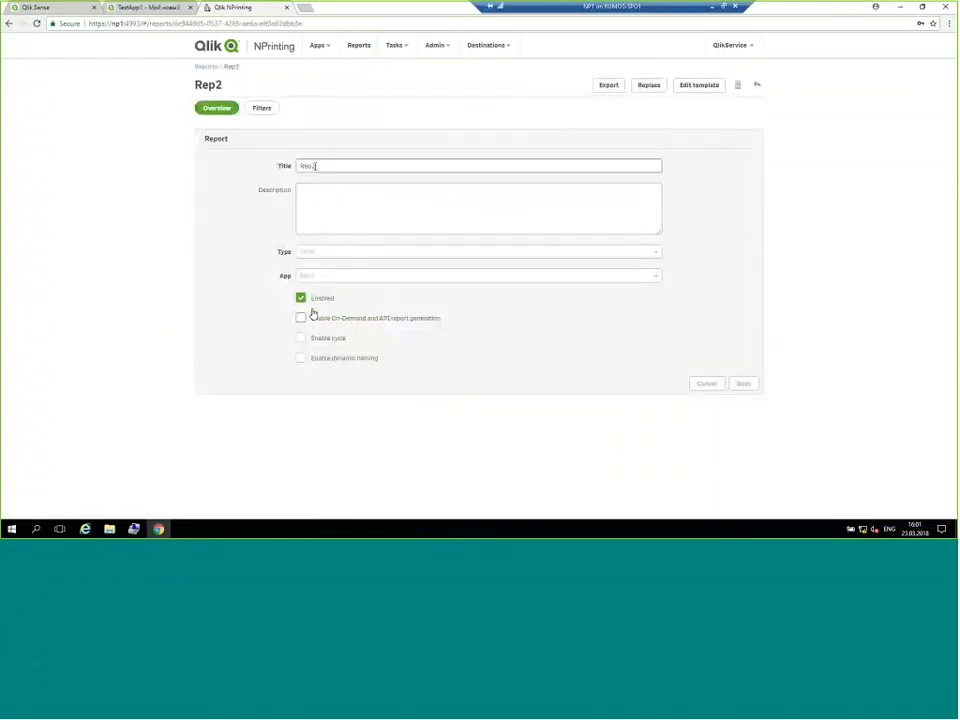
{"action": "key", "text": "BackSpace"}
{"action": "left_click", "coordinate": [430, 320]}
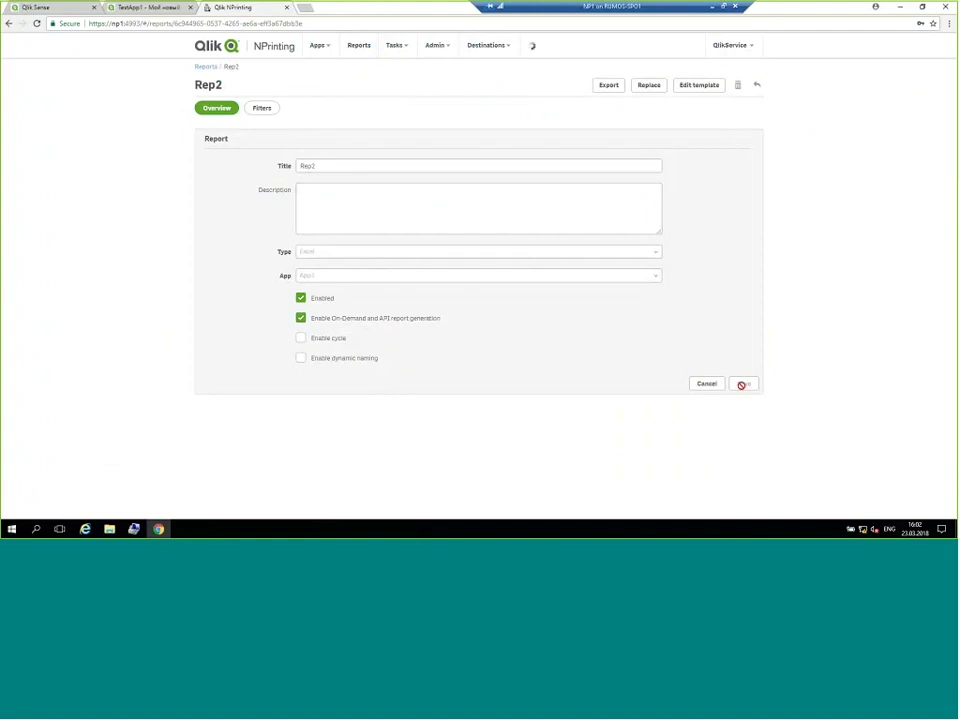
Set the TestApp1 report button to Rep2 with XLSX as default export format and finish editing the sheet
{"action": "left_click", "coordinate": [141, 9]}
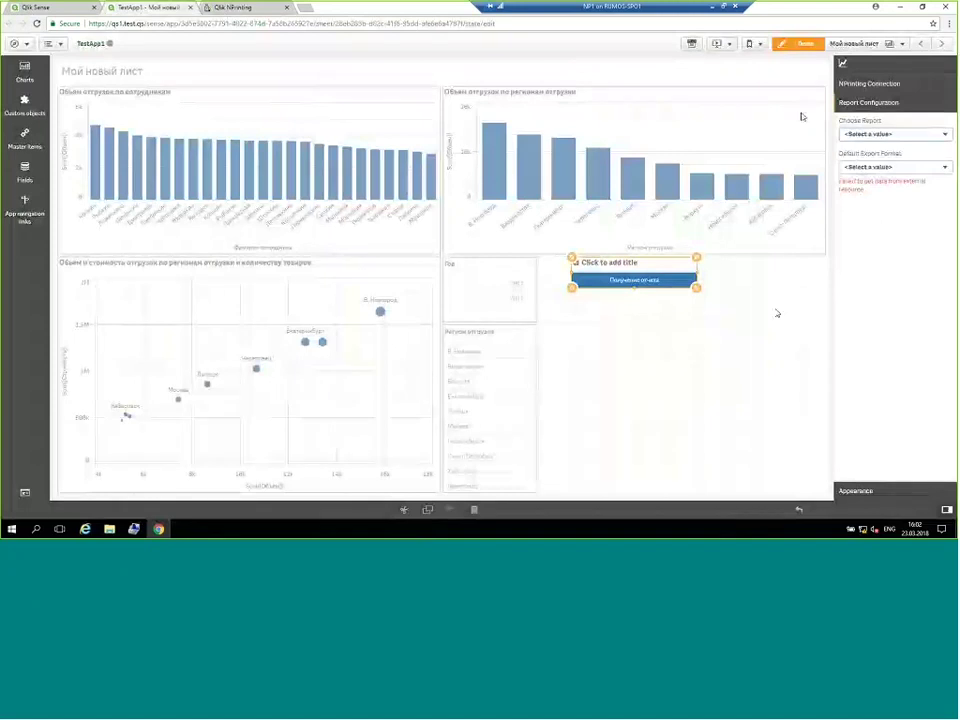
{"action": "left_click", "coordinate": [805, 45]}
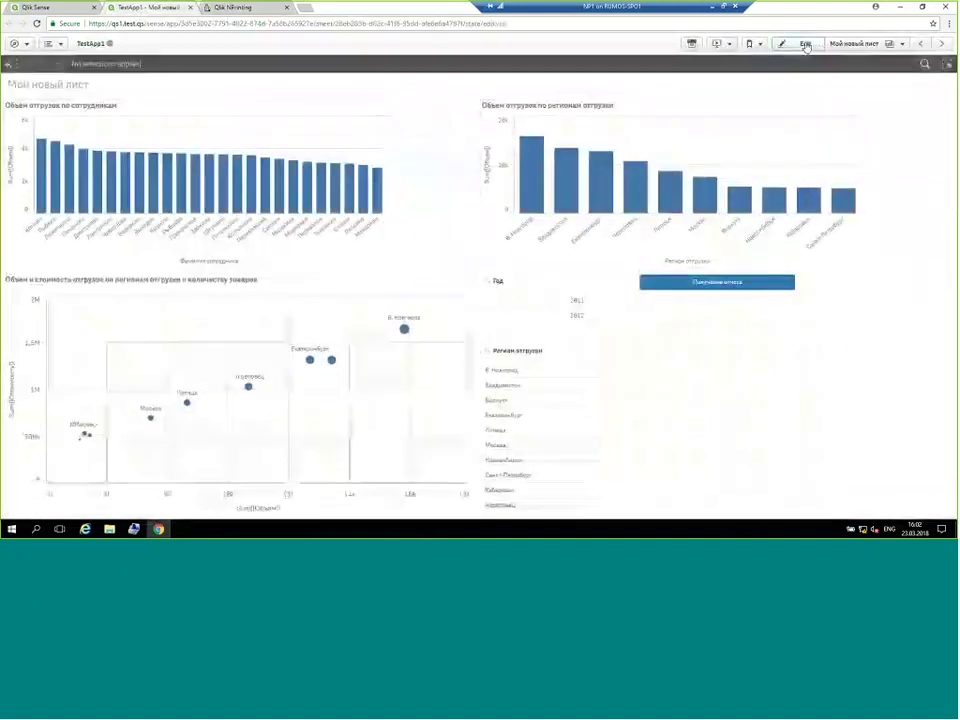
{"action": "left_click", "coordinate": [805, 45]}
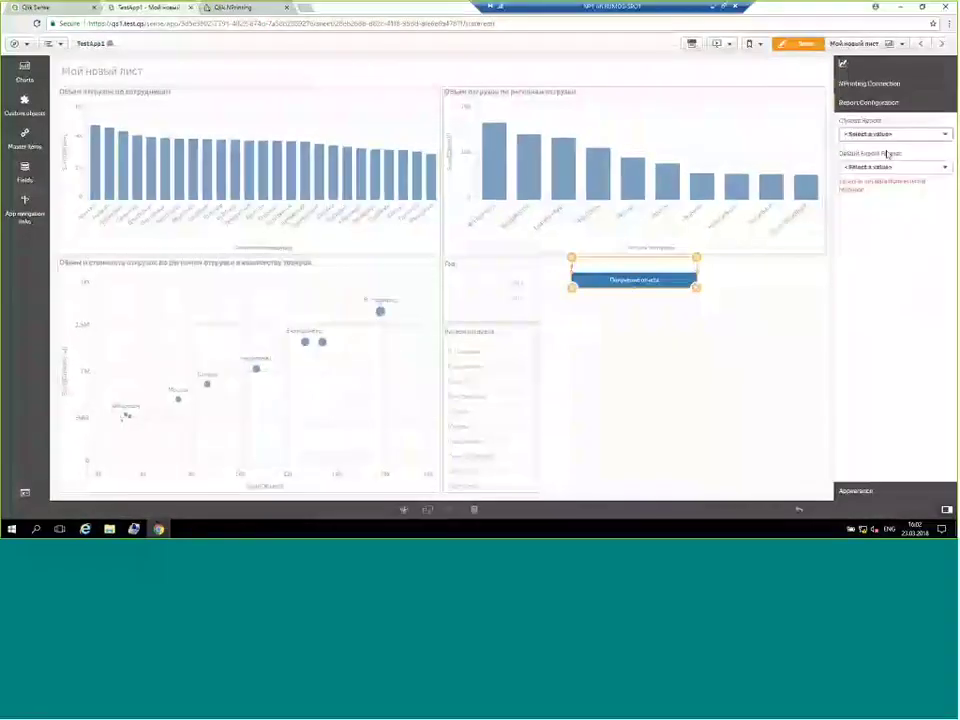
{"action": "left_click", "coordinate": [880, 136]}
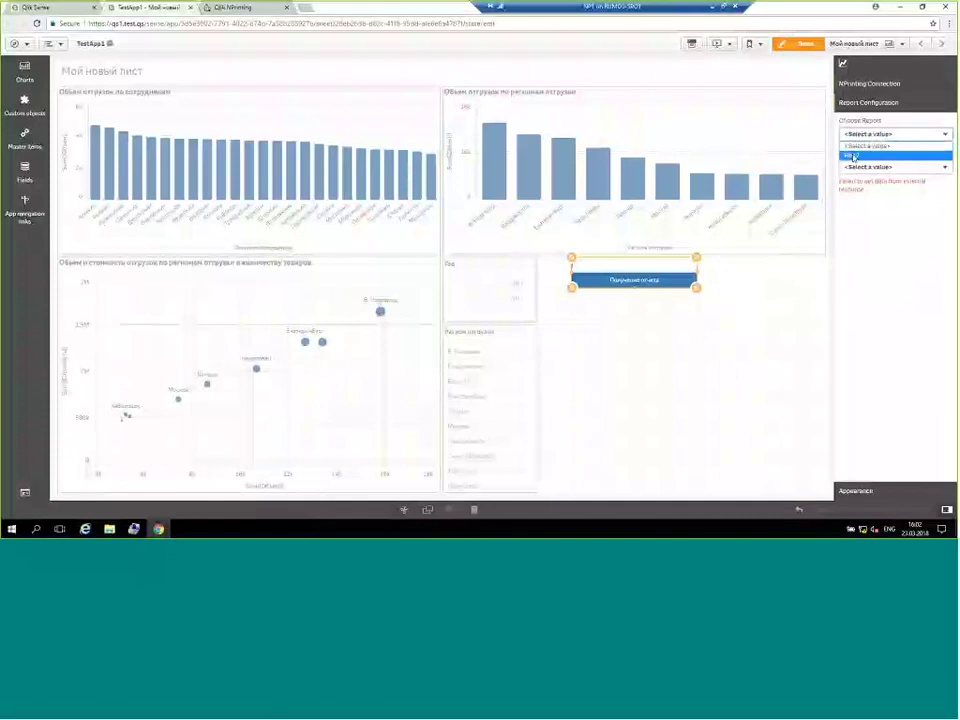
{"action": "left_click", "coordinate": [851, 156]}
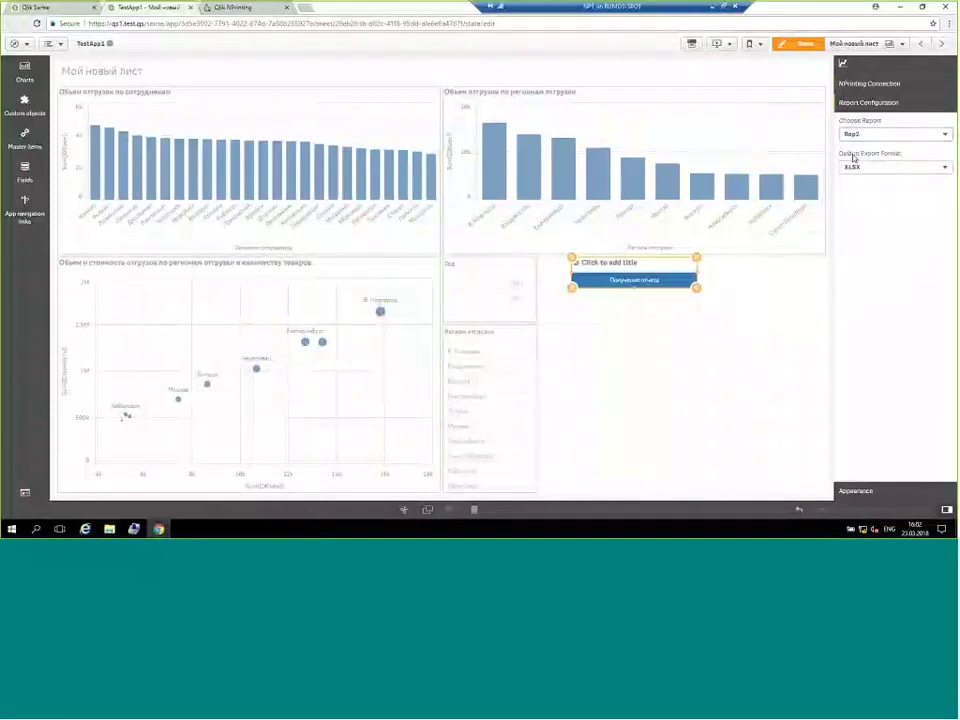
{"action": "left_click", "coordinate": [862, 168]}
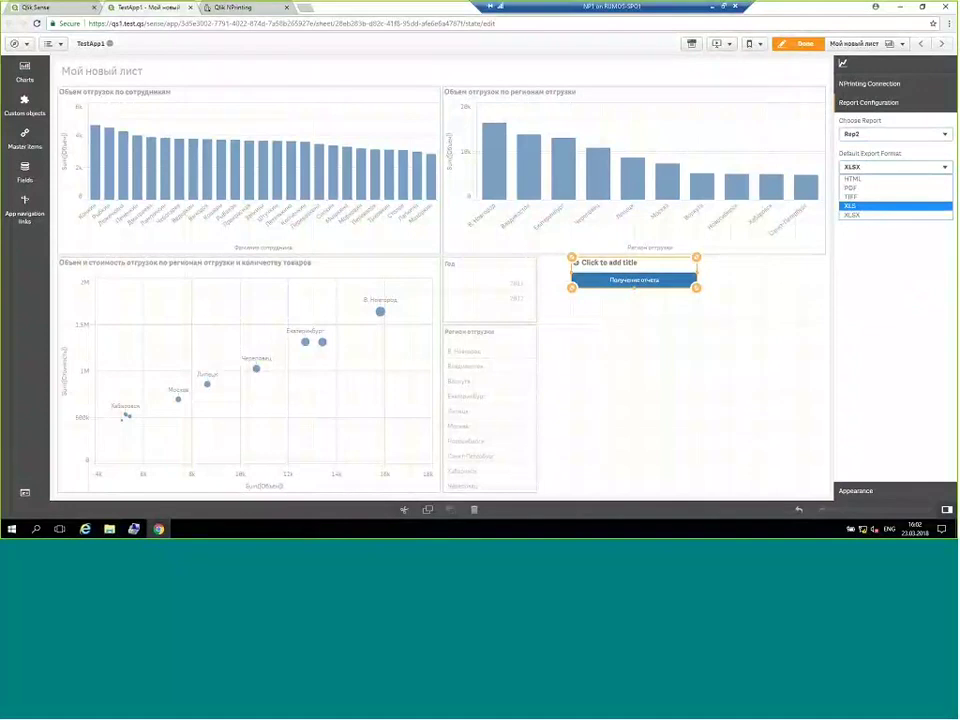
{"action": "left_click", "coordinate": [878, 214]}
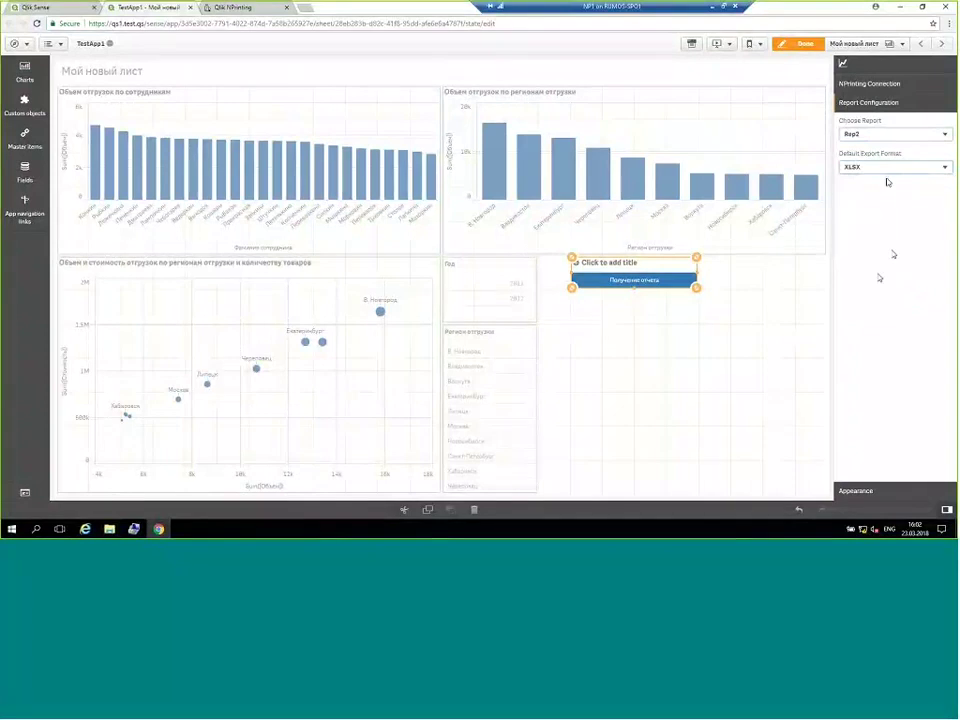
{"action": "left_click", "coordinate": [800, 43]}
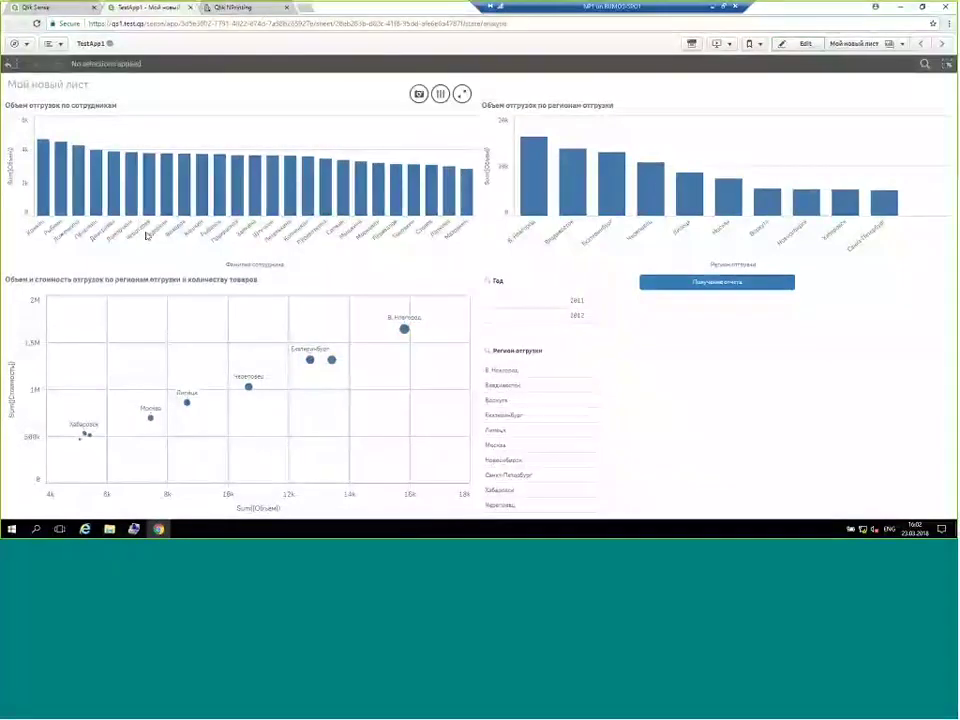
Select the eighth through eleventh employees in the shipments-by-employee chart, then generate and download Rep2 through the report button
{"action": "left_click_drag", "start_coordinate": [162, 230], "coordinate": [219, 228]}
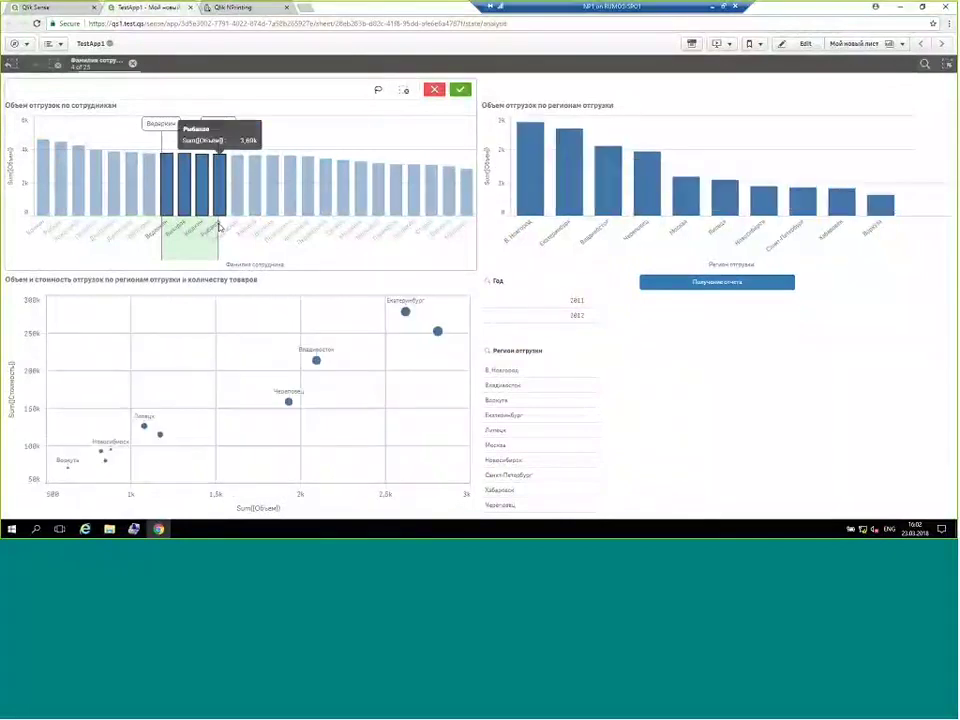
{"action": "left_click", "coordinate": [459, 91]}
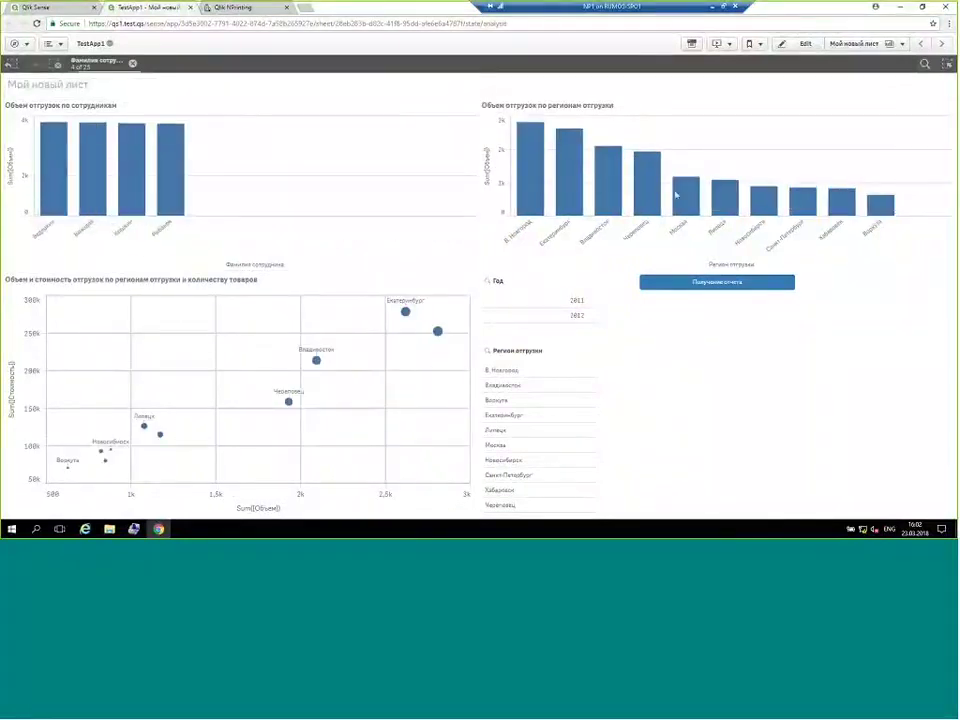
{"action": "left_click", "coordinate": [684, 288]}
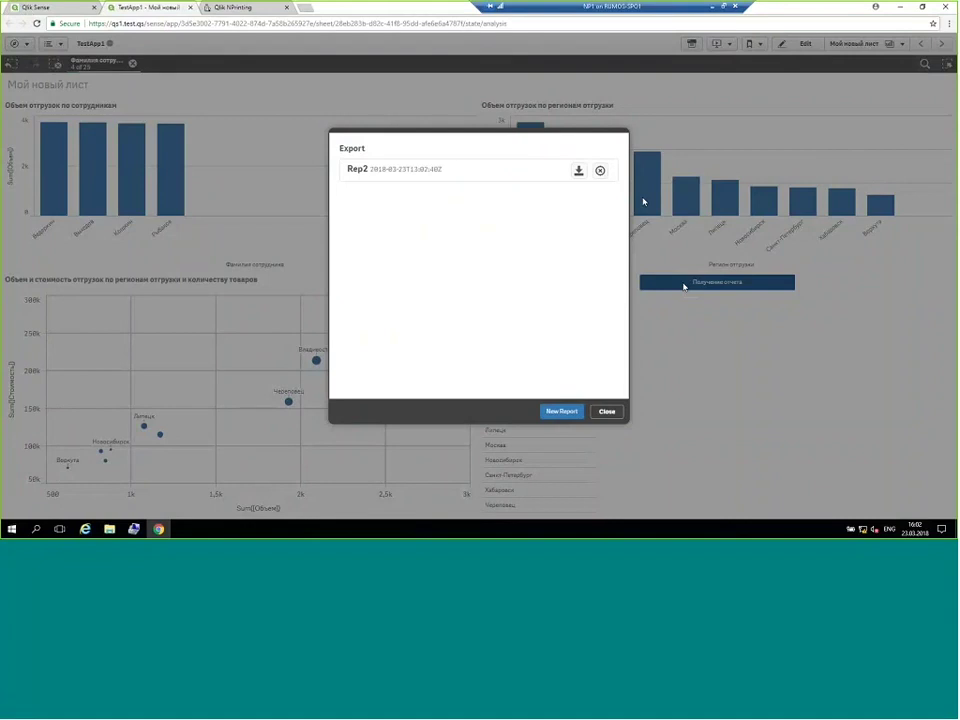
{"action": "left_click", "coordinate": [579, 172]}
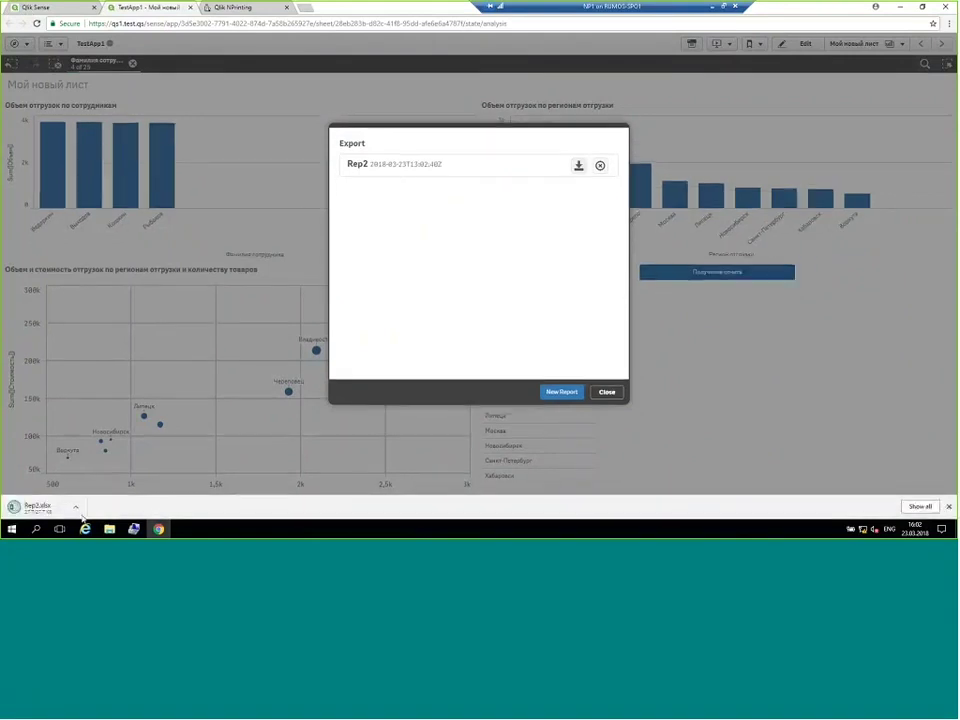
Open the downloaded Rep2.xlsx, dismiss the Office activation wizard, review several region sheets, and close the workbook without saving
{"action": "left_click", "coordinate": [70, 508]}
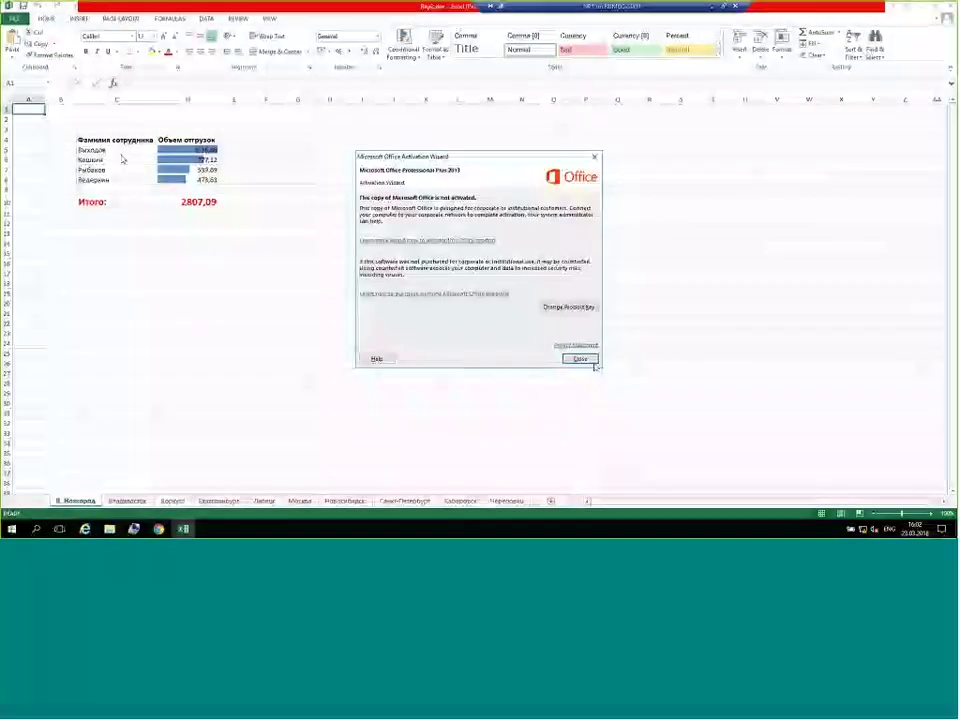
{"action": "left_click", "coordinate": [576, 360]}
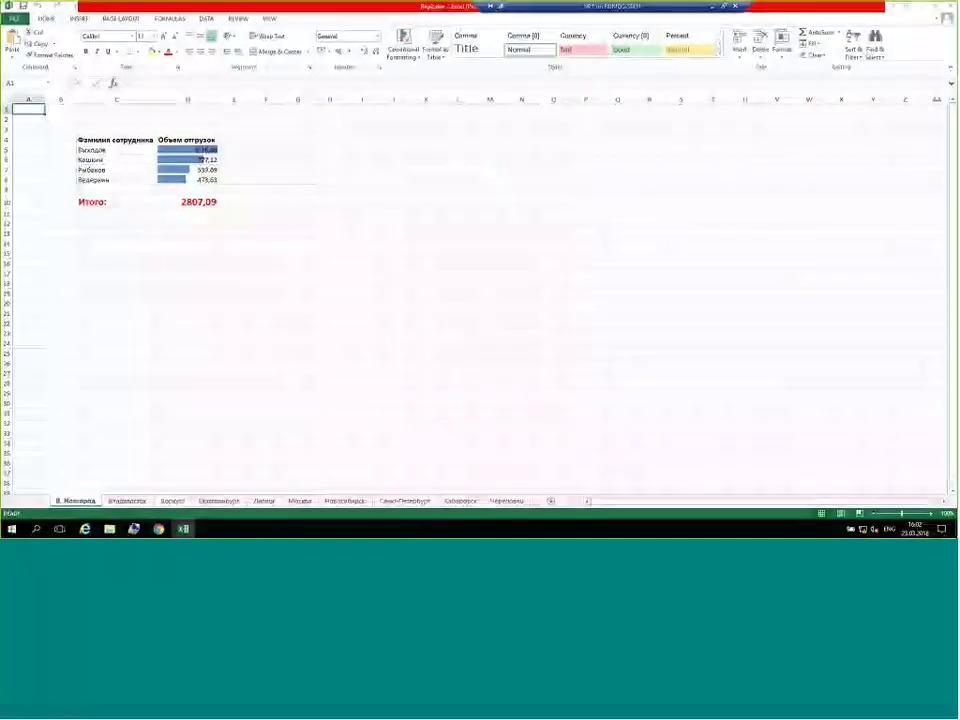
{"action": "left_click", "coordinate": [150, 501]}
{"action": "left_click", "coordinate": [219, 501]}
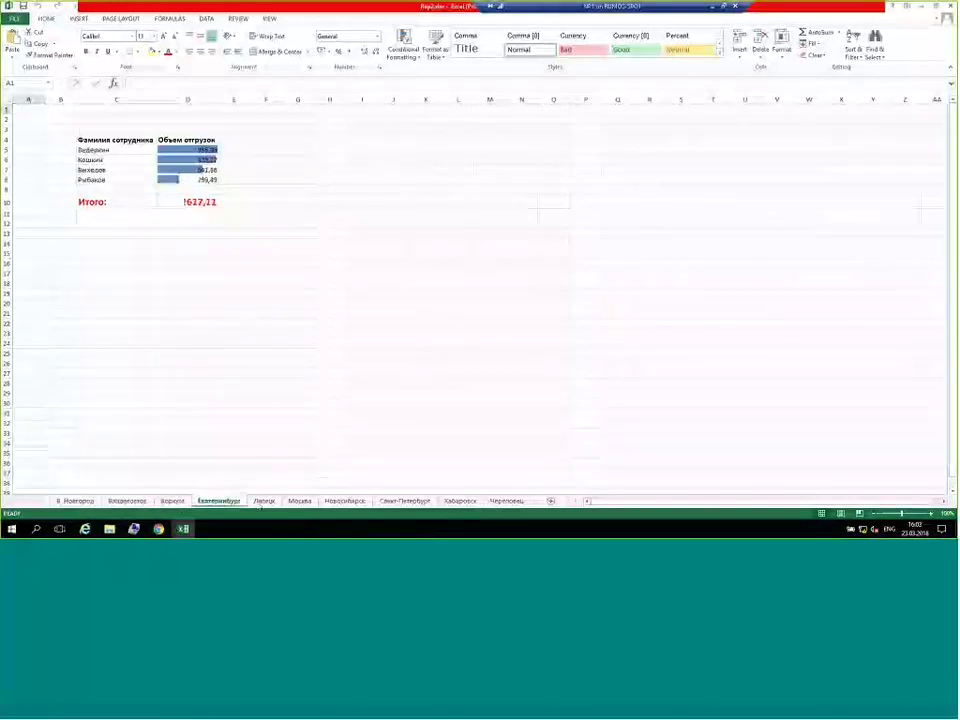
{"action": "left_click", "coordinate": [263, 501]}
{"action": "left_click", "coordinate": [299, 501]}
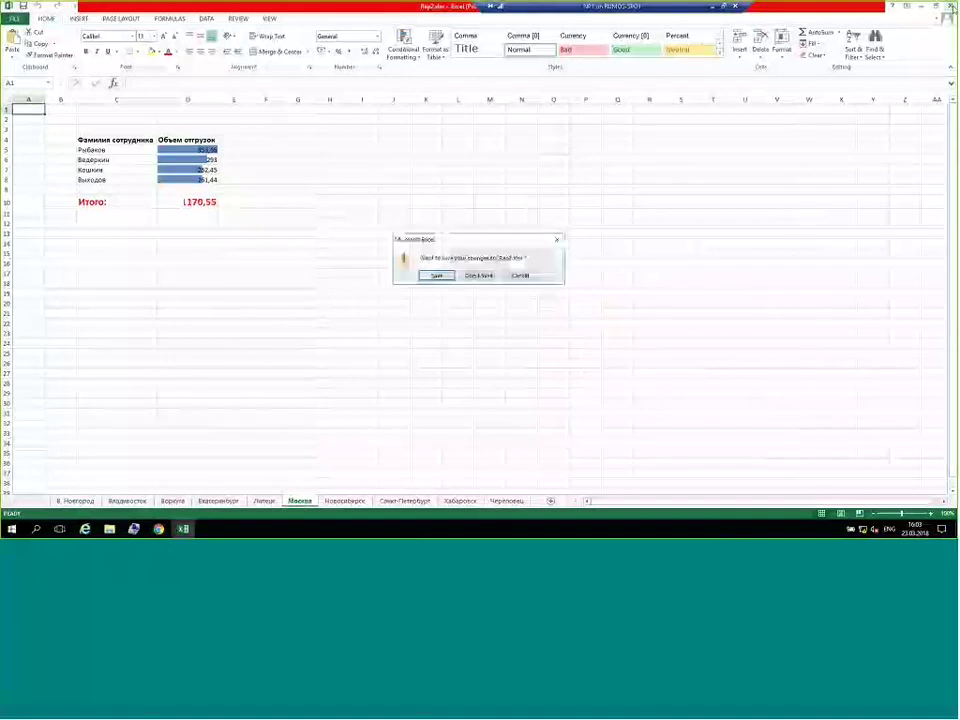
{"action": "left_click", "coordinate": [479, 275]}
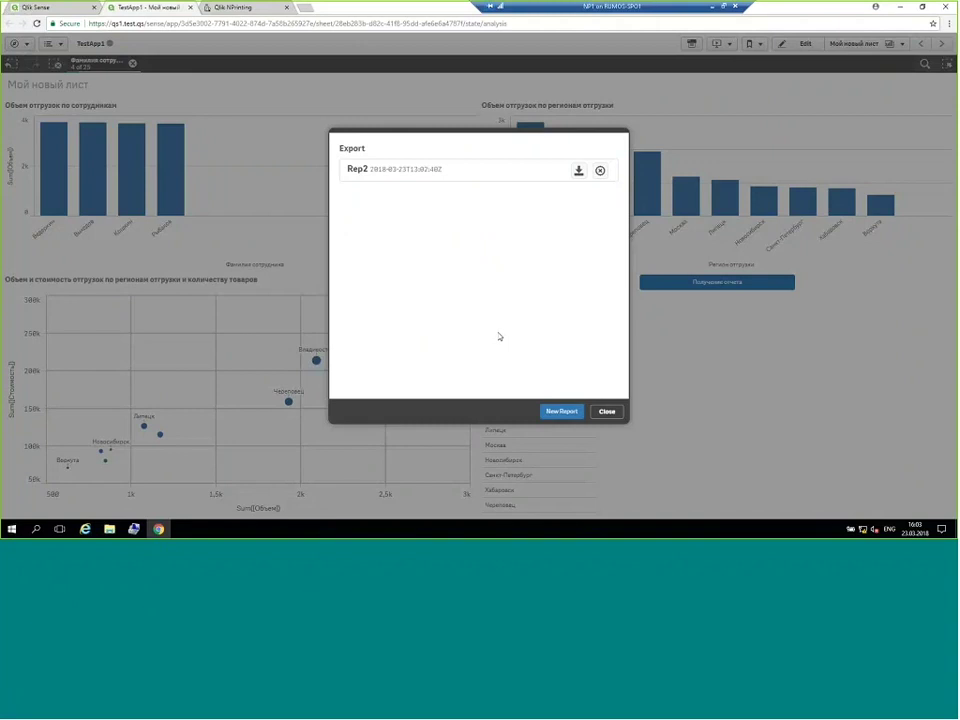
Generate a new Rep2 report in PDF format from the export dialog and download it
{"action": "left_click", "coordinate": [560, 411]}
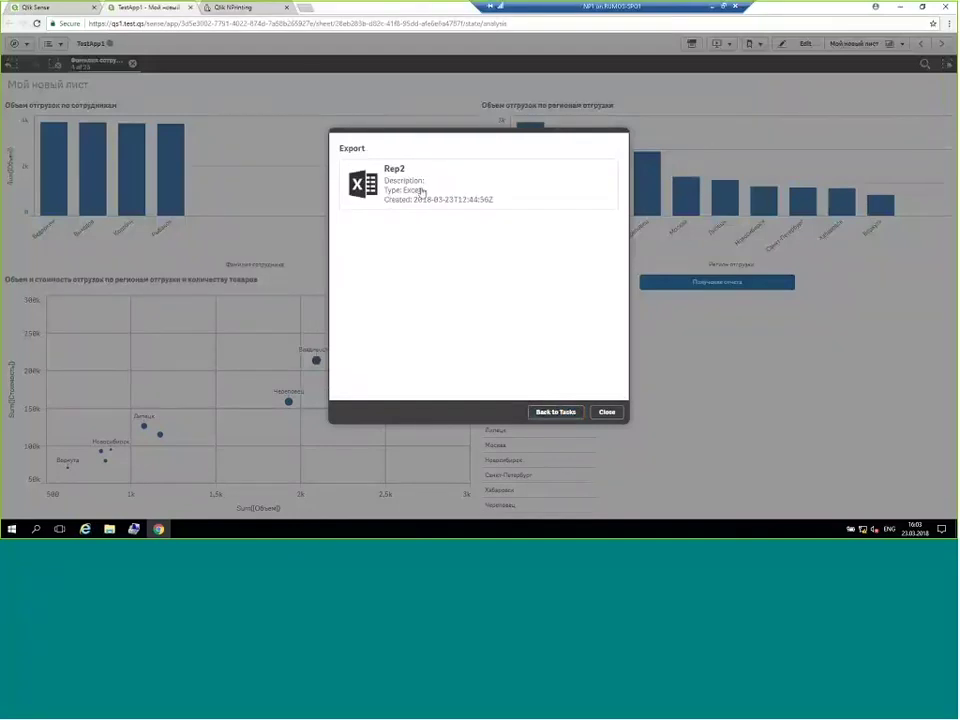
{"action": "left_click", "coordinate": [421, 191]}
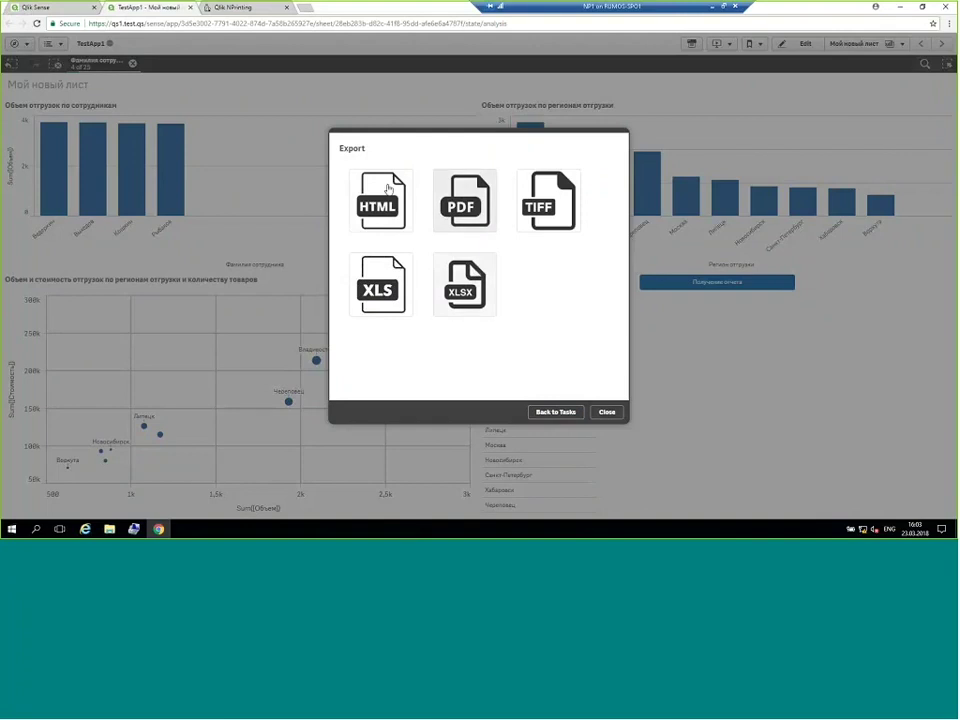
{"action": "left_click", "coordinate": [468, 207]}
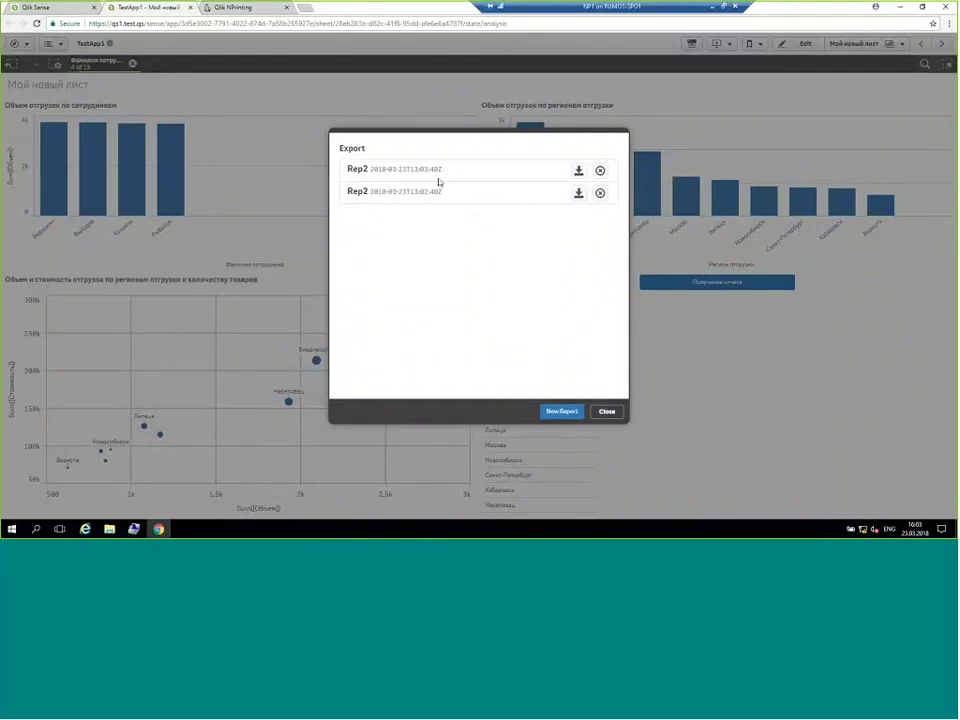
{"action": "left_click", "coordinate": [578, 171]}
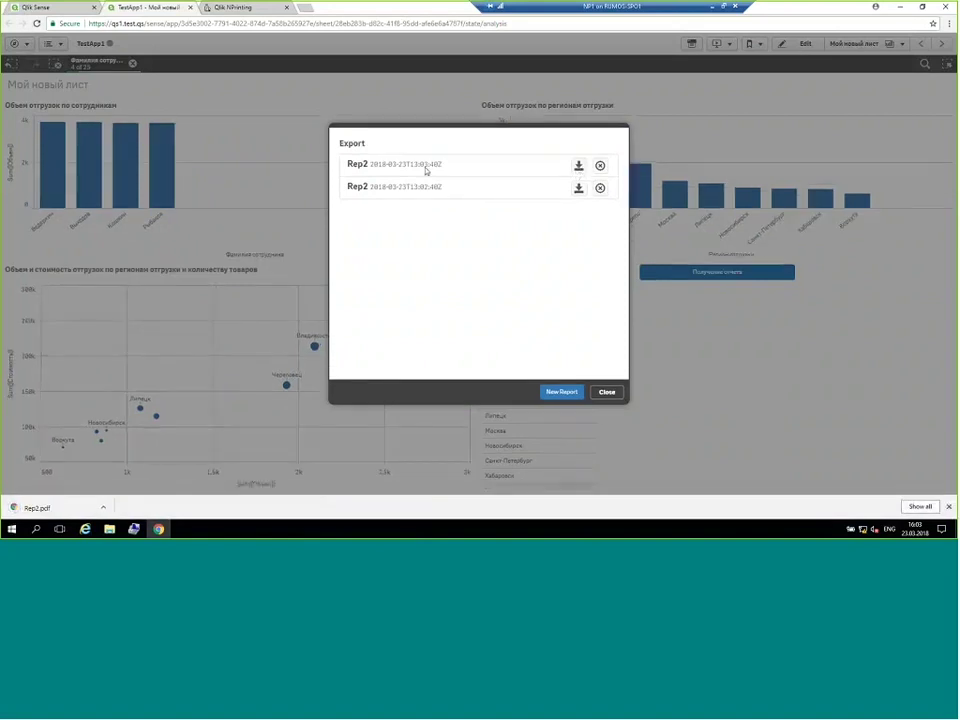
Open the downloaded Rep2.pdf to check its pages, then close it and the export dialog
{"action": "left_click", "coordinate": [50, 509]}
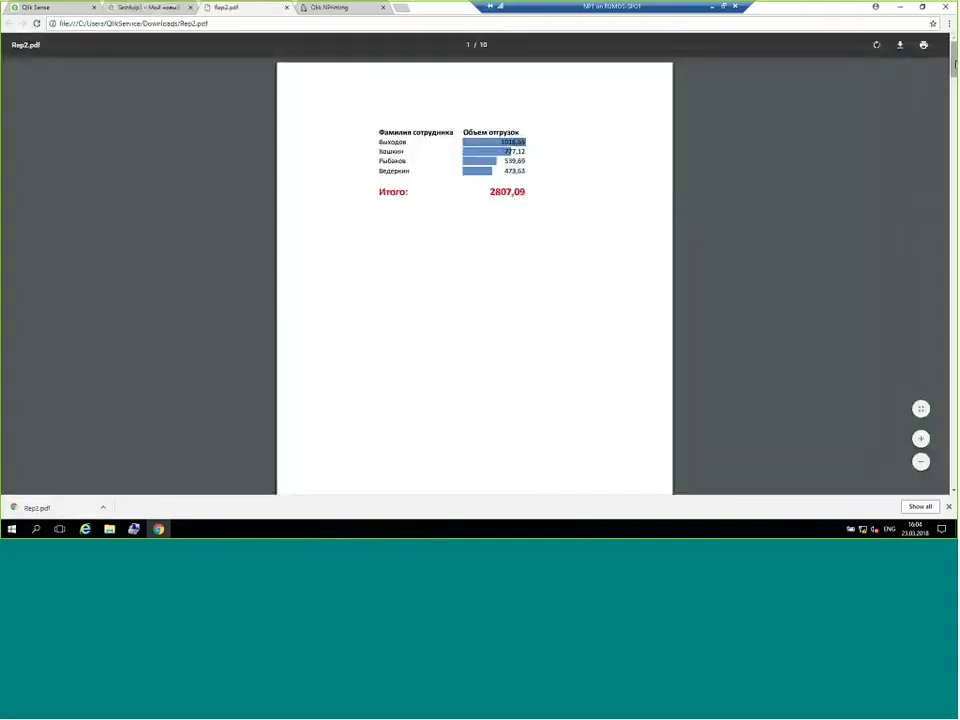
{"action": "mouse_move", "coordinate": [954, 62]}
{"action": "left_mouse_down"}
{"action": "mouse_move", "coordinate": [955, 165]}
{"action": "mouse_move", "coordinate": [955, 60]}
{"action": "left_mouse_up"}
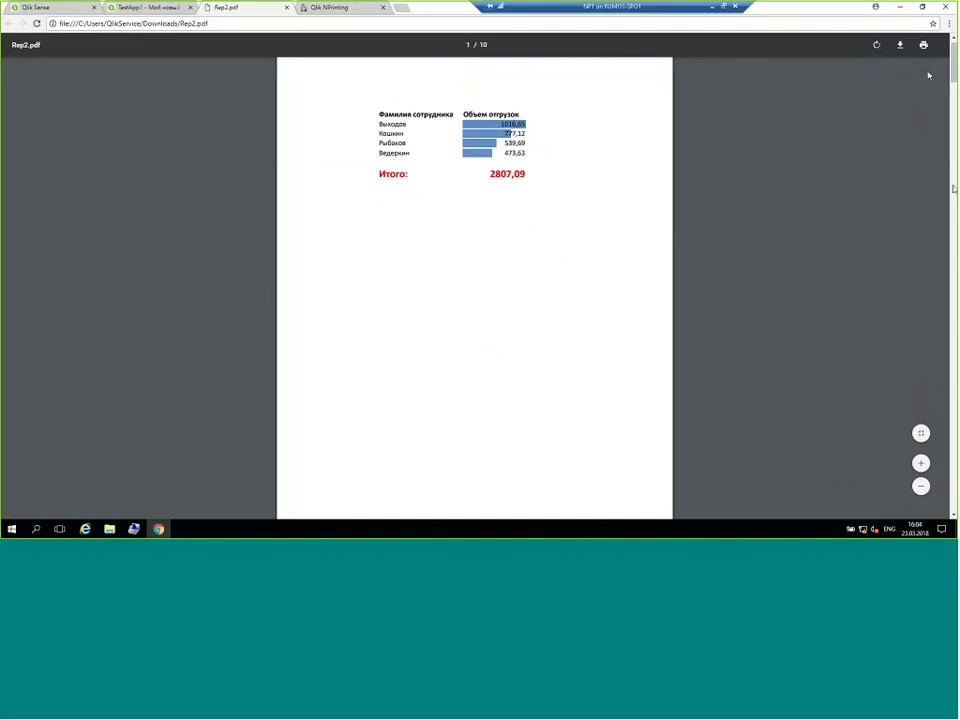
{"action": "left_click", "coordinate": [287, 8]}
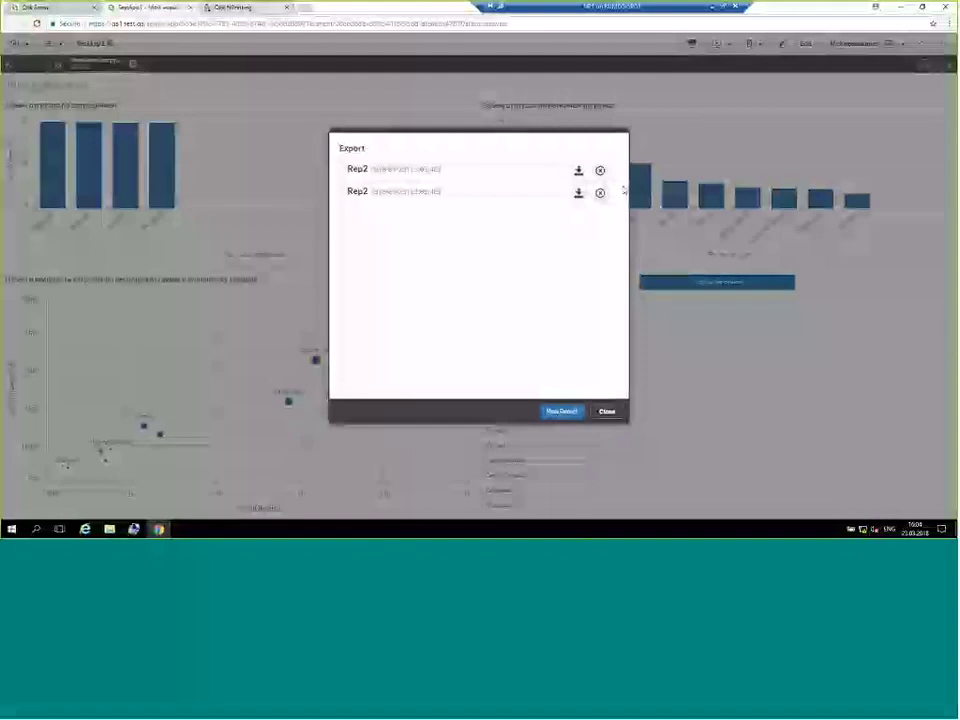
{"action": "left_click", "coordinate": [609, 412]}
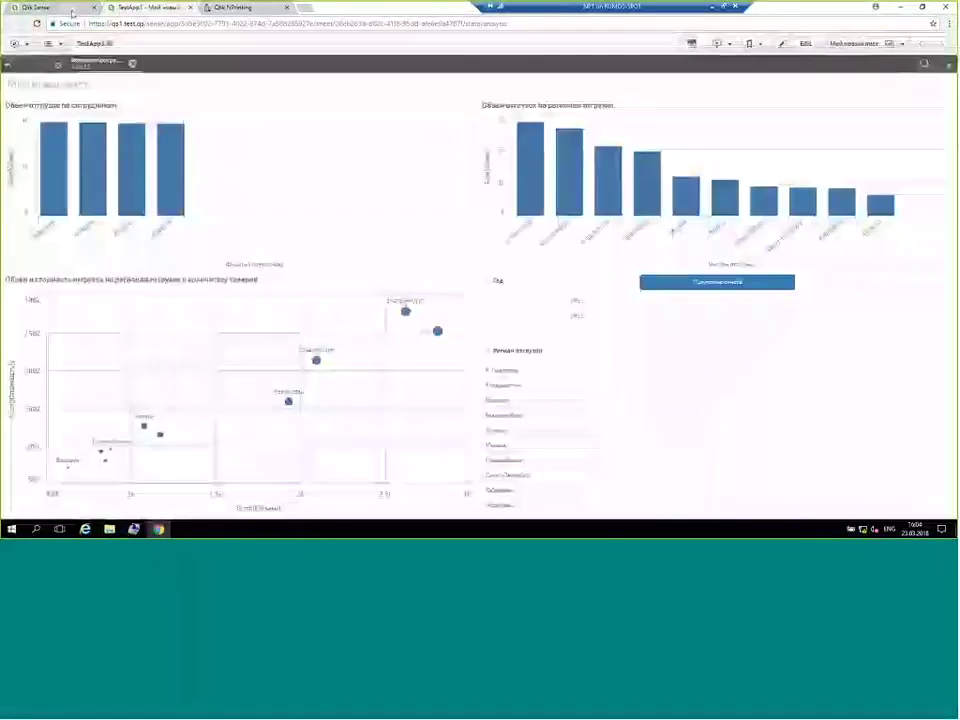
Minimize the browser and open Qlik NPrinting NewsStand from the desktop
{"action": "left_click", "coordinate": [903, 9]}
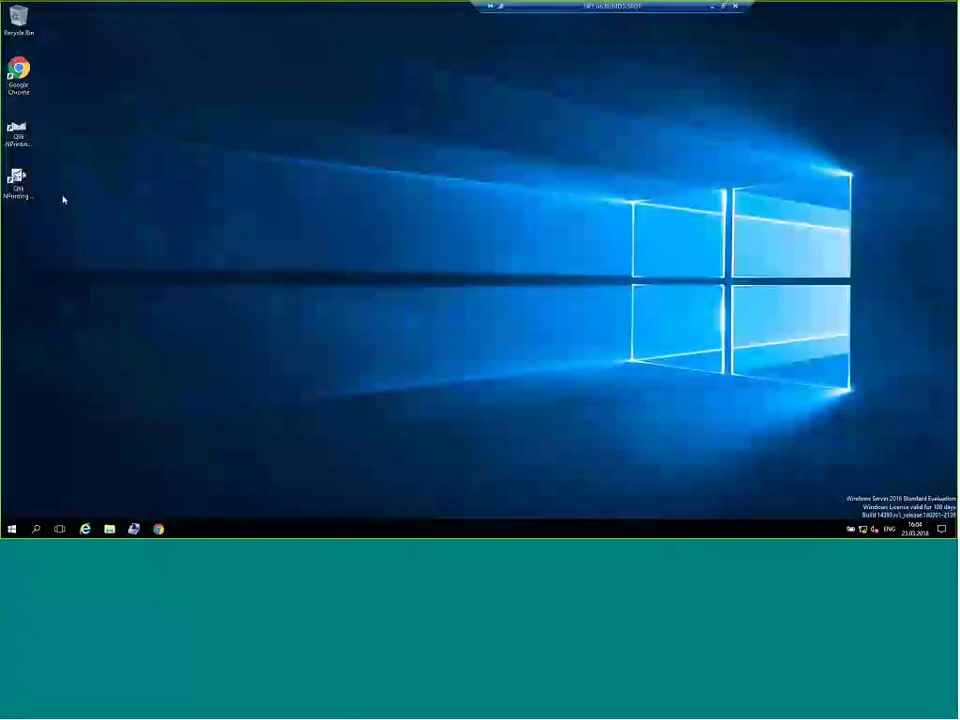
{"action": "left_click", "coordinate": [17, 178]}
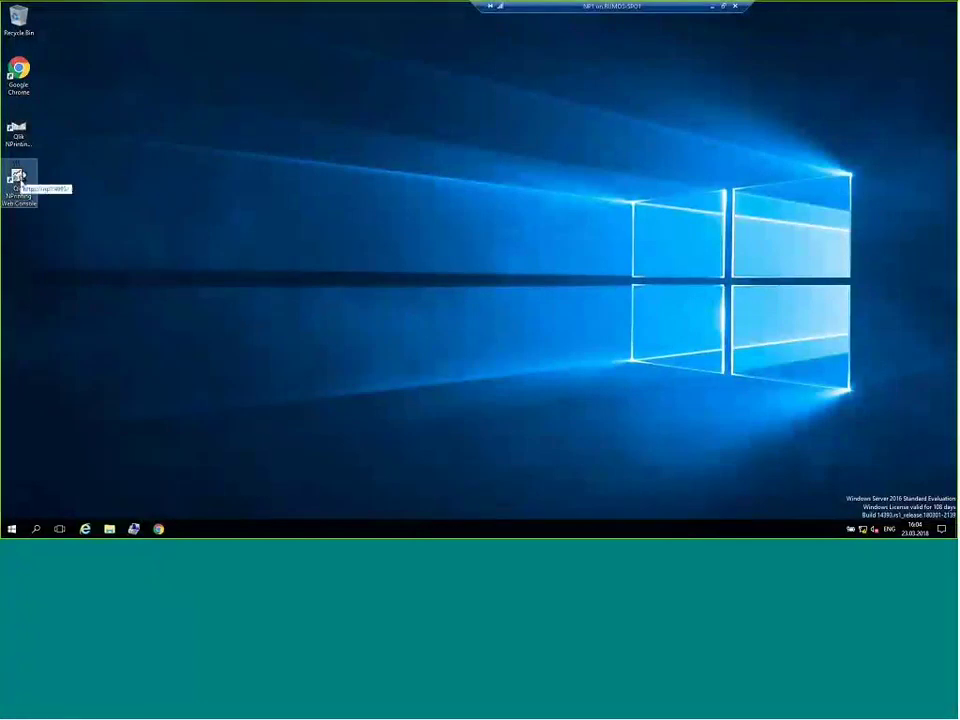
{"action": "left_click", "coordinate": [12, 138]}
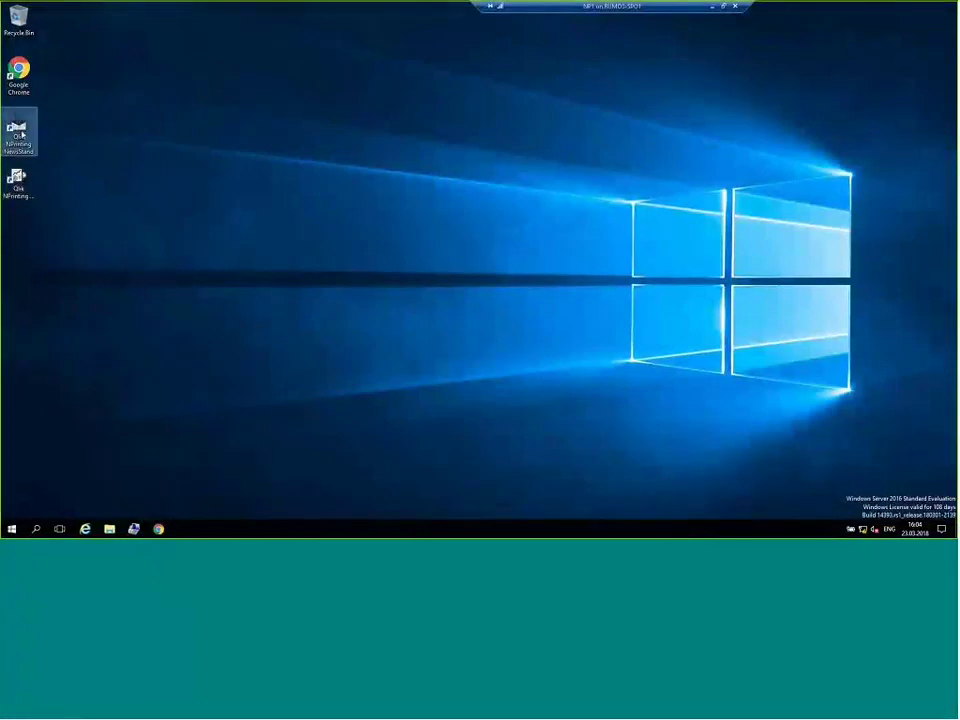
{"action": "double_click", "coordinate": [19, 133]}
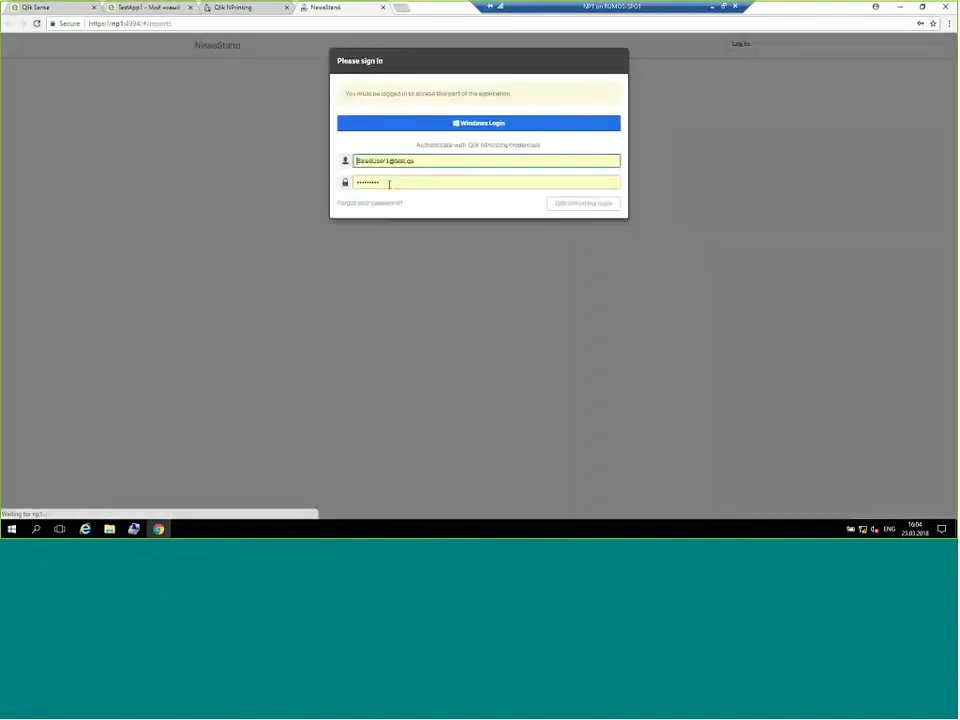
Sign in to NewsStand with the sales user's saved account password and open the preview of report Rep2
{"action": "left_click", "coordinate": [419, 183]}
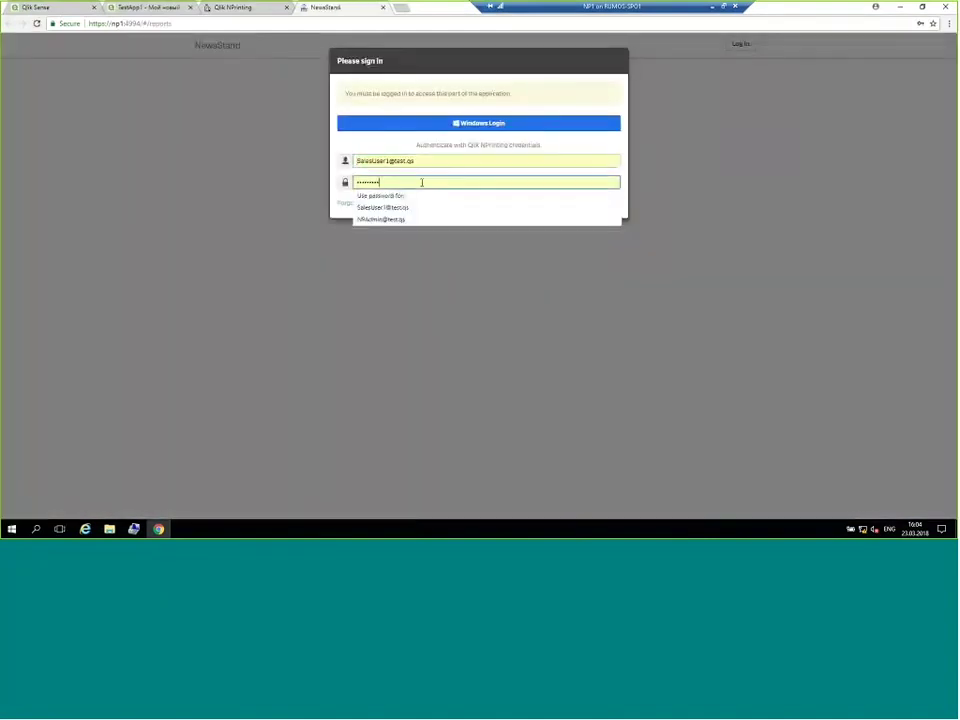
{"action": "left_click", "coordinate": [407, 210]}
{"action": "left_click", "coordinate": [565, 204]}
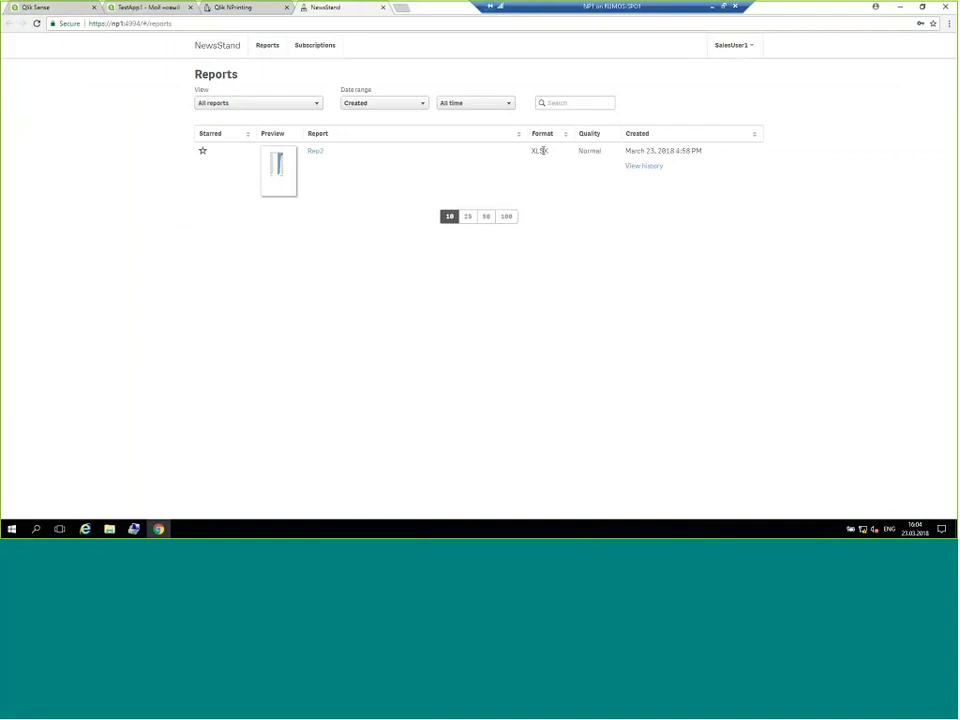
{"action": "left_click", "coordinate": [278, 171]}
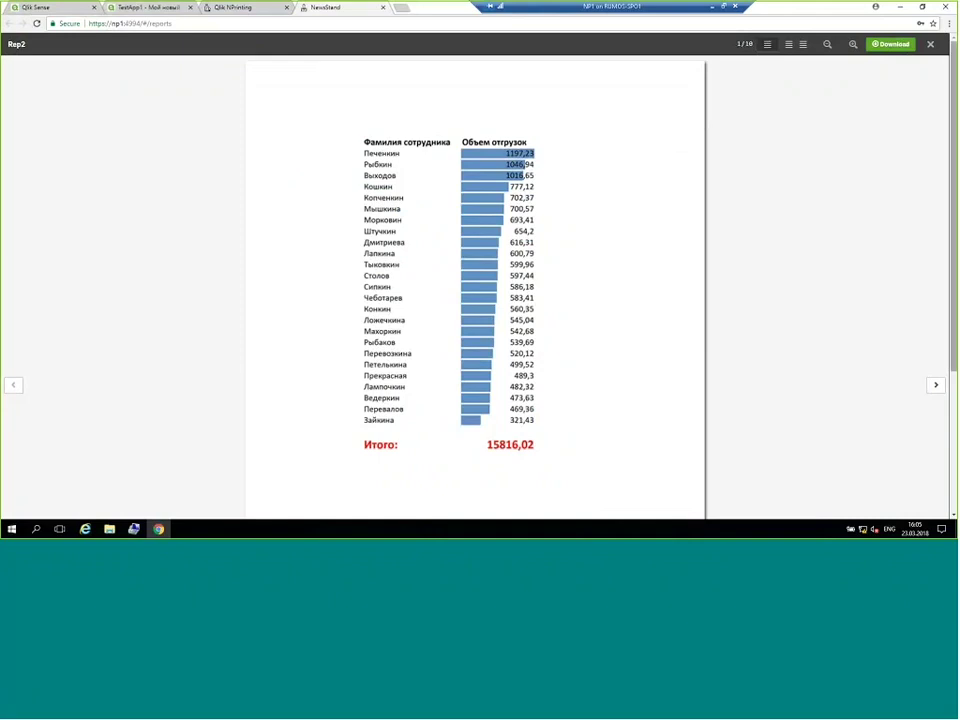
Page through the Rep2 report preview from page 1 to page 6 to review the shipment tables
{"action": "scroll", "coordinate": [475, 280], "scroll_direction": "down", "scroll_amount": 1}
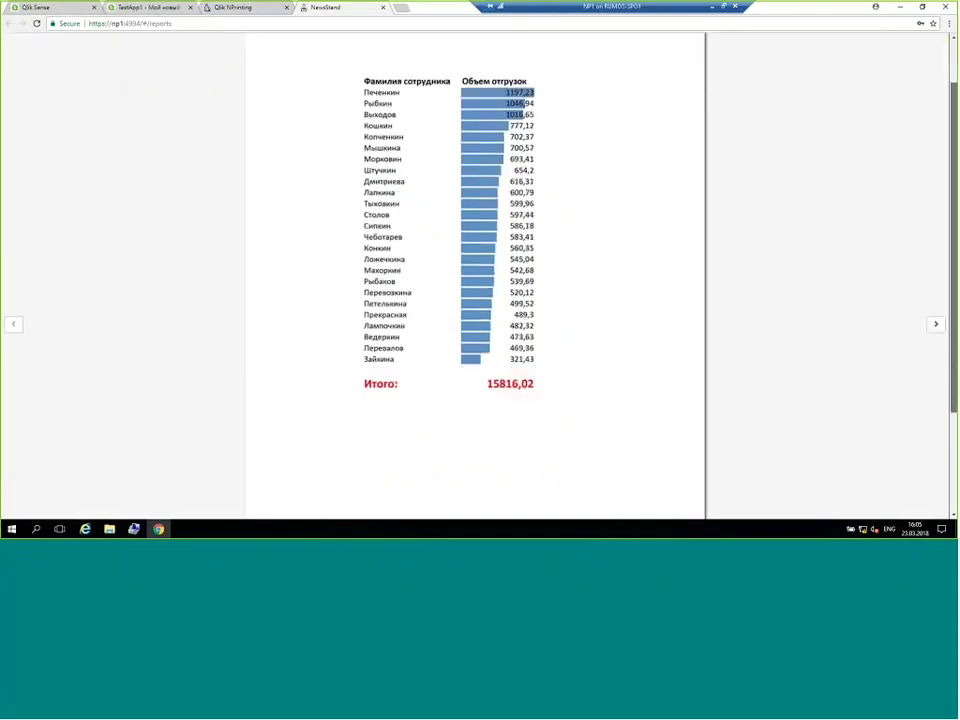
{"action": "scroll", "coordinate": [475, 280], "scroll_direction": "down", "scroll_amount": 3}
{"action": "scroll", "coordinate": [475, 280], "scroll_direction": "up", "scroll_amount": 3}
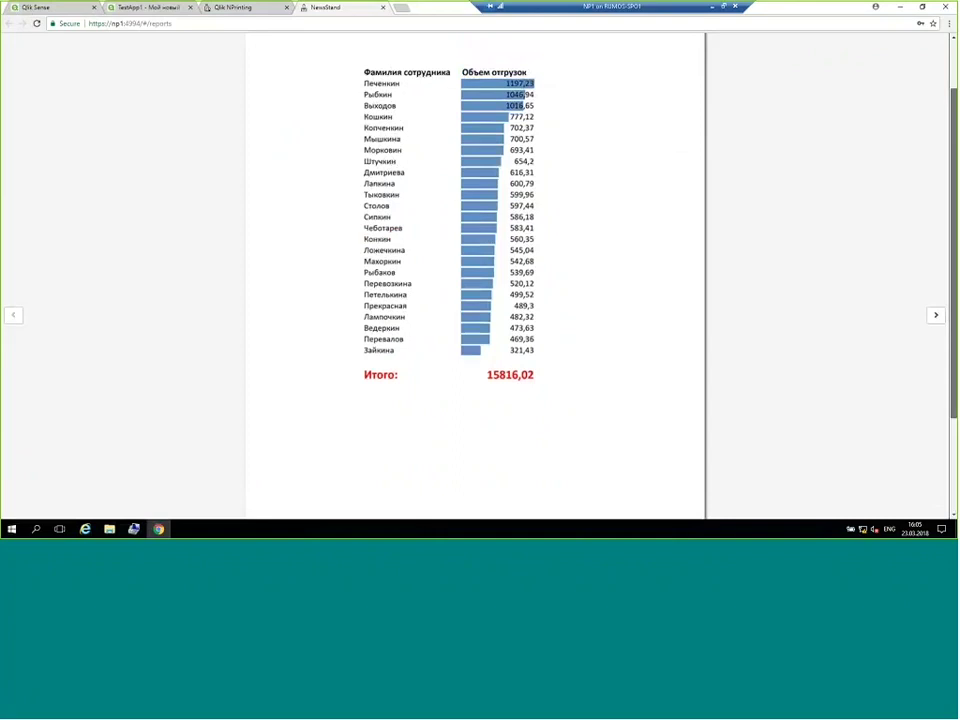
{"action": "left_click", "coordinate": [935, 322]}
{"action": "left_click", "coordinate": [935, 322]}
{"action": "left_click", "coordinate": [935, 322]}
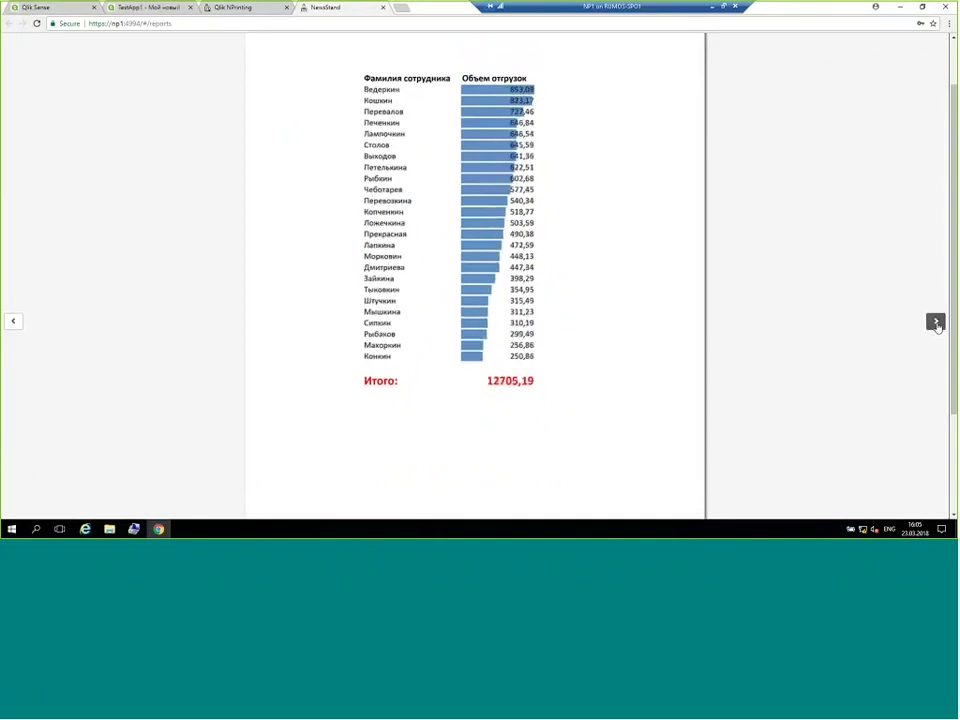
{"action": "left_click", "coordinate": [935, 322]}
{"action": "left_click", "coordinate": [935, 322]}
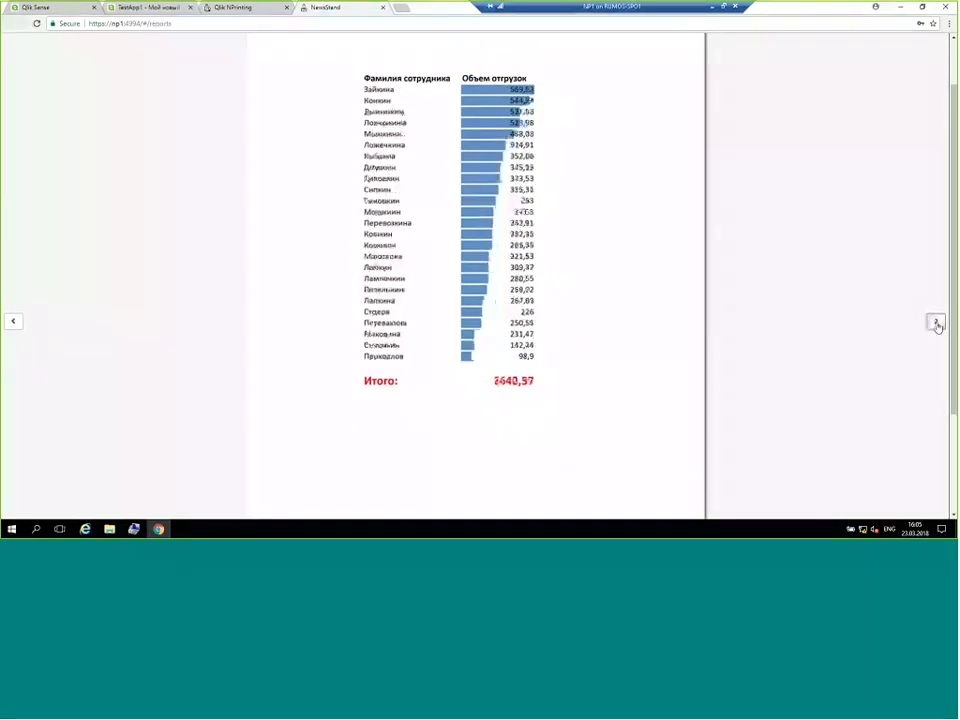
{"action": "left_click", "coordinate": [935, 322]}
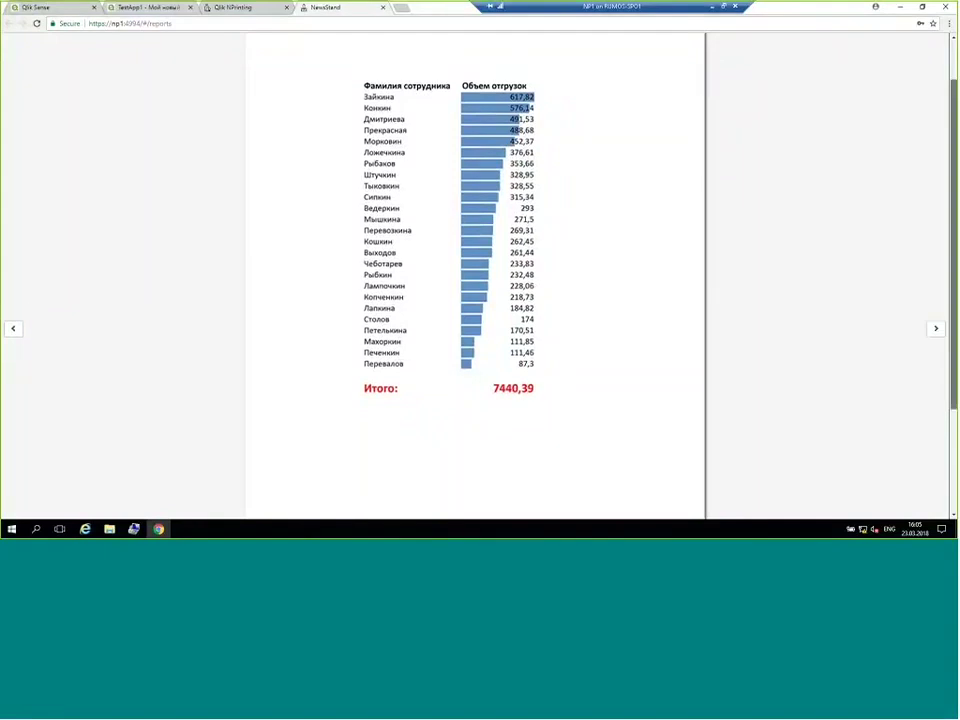
Download Rep2 from the preview, open the downloaded workbook in Excel, and dismiss the Office activation wizard
{"action": "left_click", "coordinate": [893, 45]}
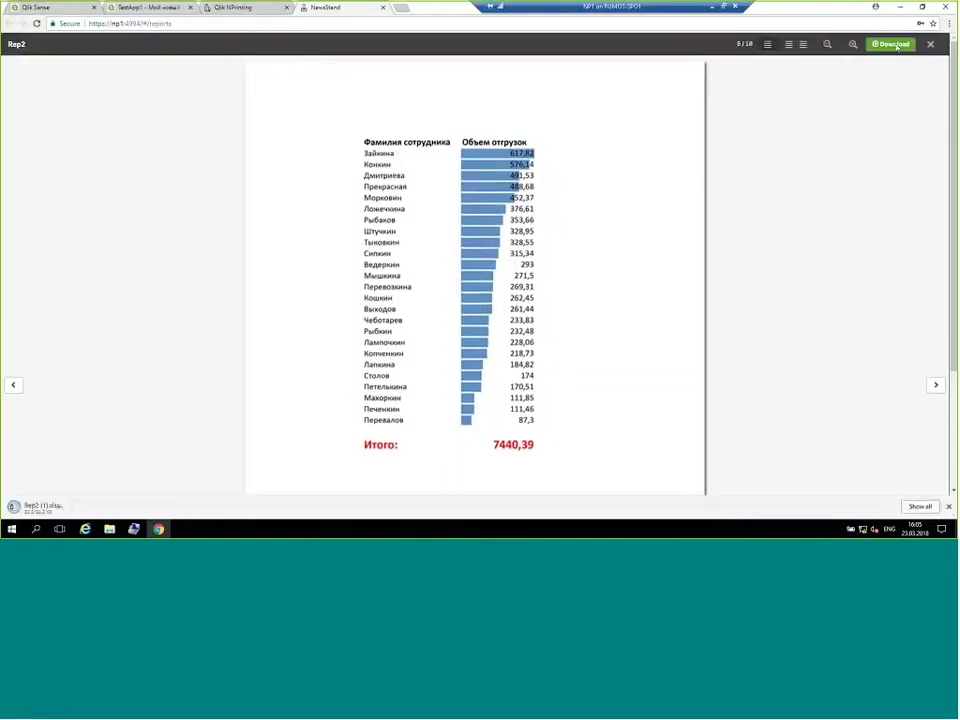
{"action": "left_click", "coordinate": [40, 509]}
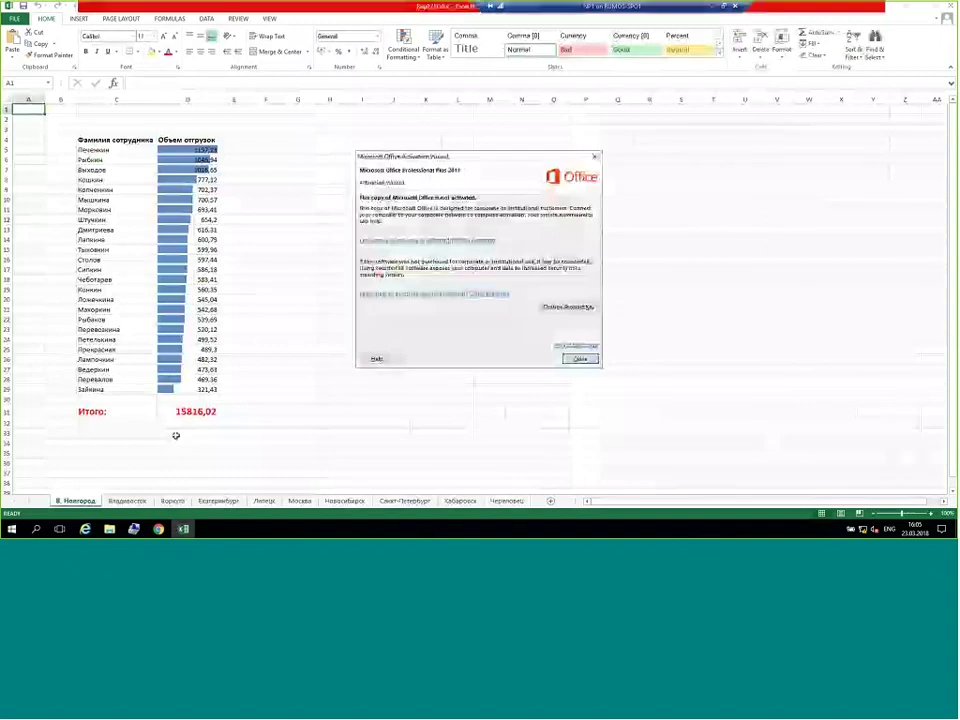
{"action": "left_click", "coordinate": [579, 358]}
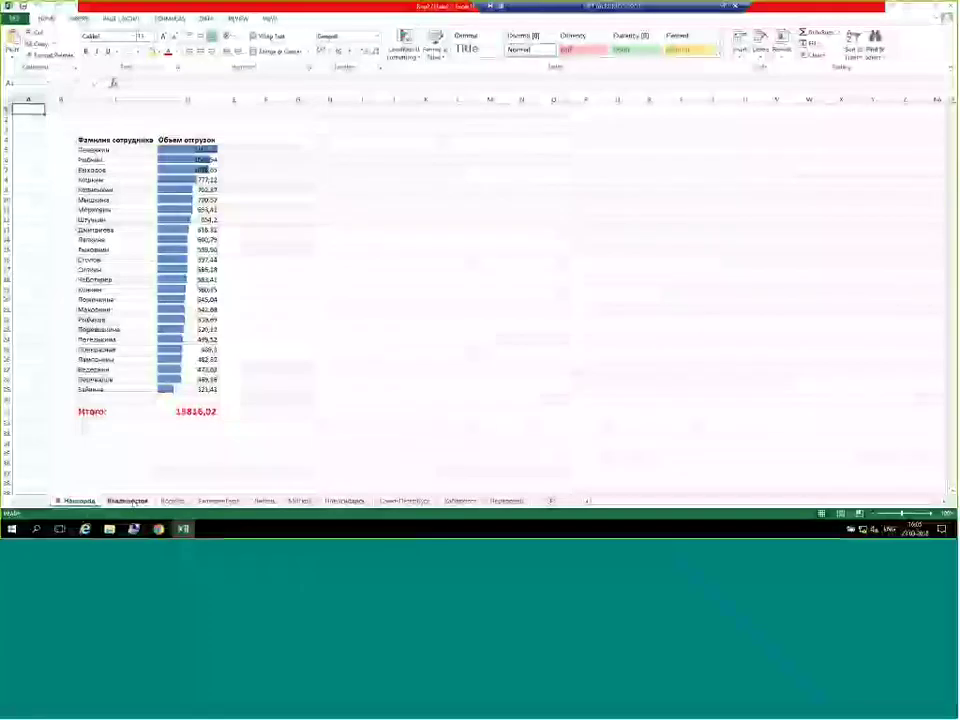
Check the Владивосток, Воркута and Екатеринбург sheets of the workbook, then close it without saving
{"action": "left_click", "coordinate": [128, 501]}
{"action": "left_click", "coordinate": [172, 501]}
{"action": "left_click", "coordinate": [218, 501]}
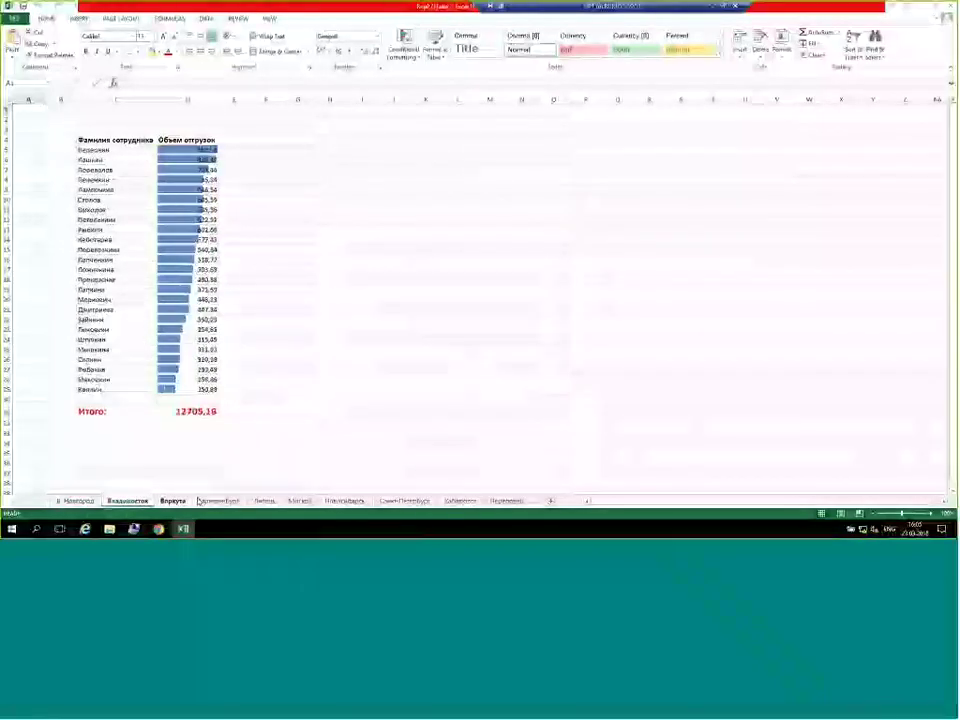
{"action": "left_click", "coordinate": [947, 8]}
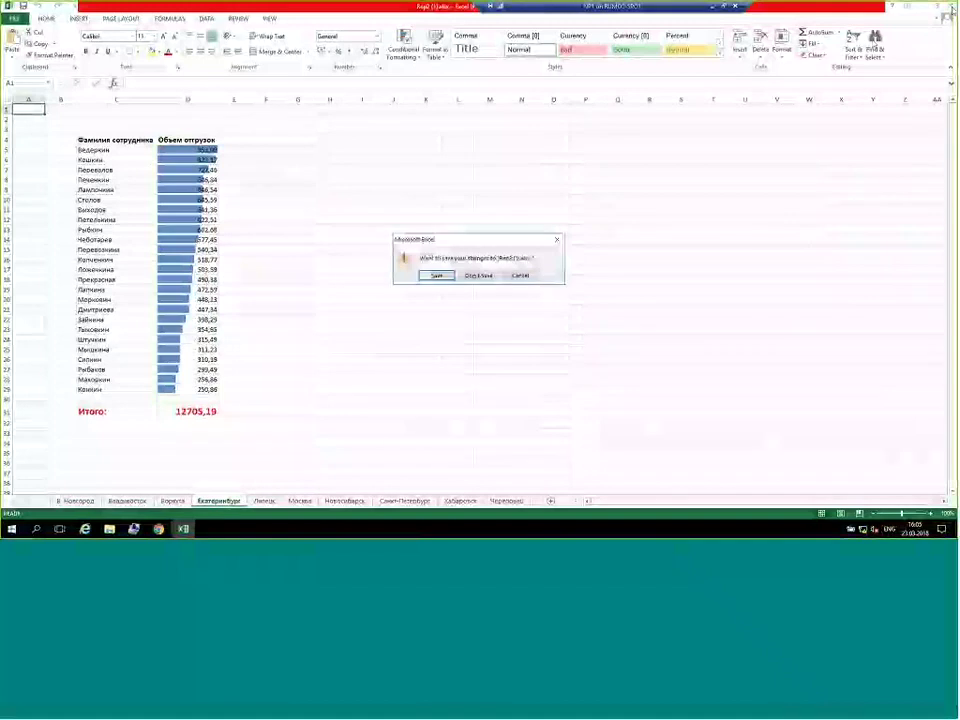
{"action": "left_click", "coordinate": [478, 275]}
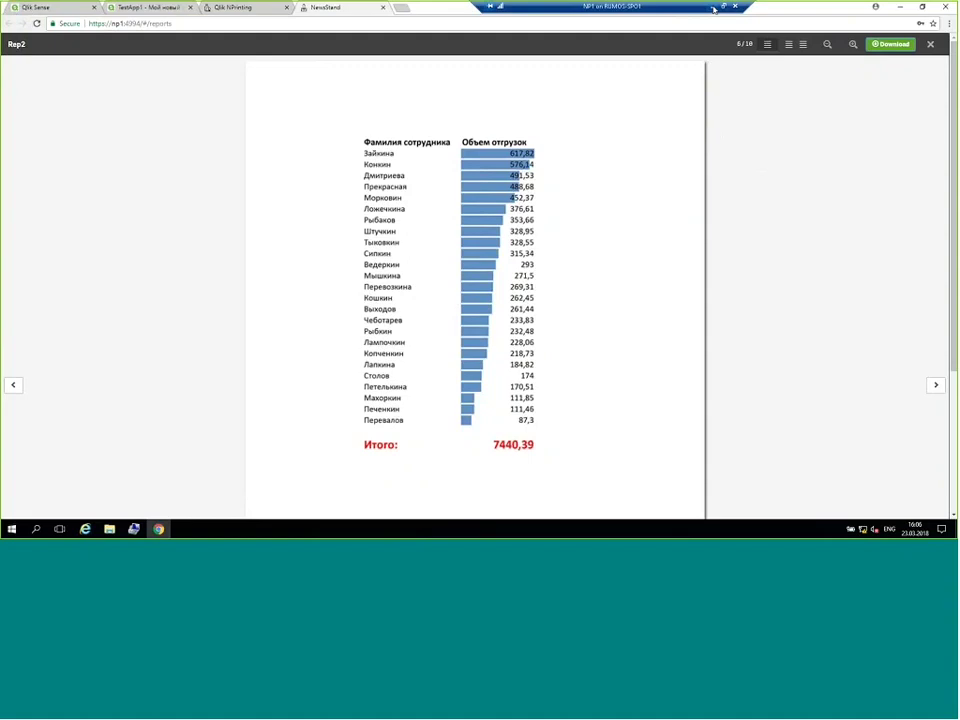
Minimize the remote desktop session, switch to the Qlik NPrinting presentation in PowerPoint, and show slide 15, "Лицензирование"
{"action": "left_click", "coordinate": [713, 9]}
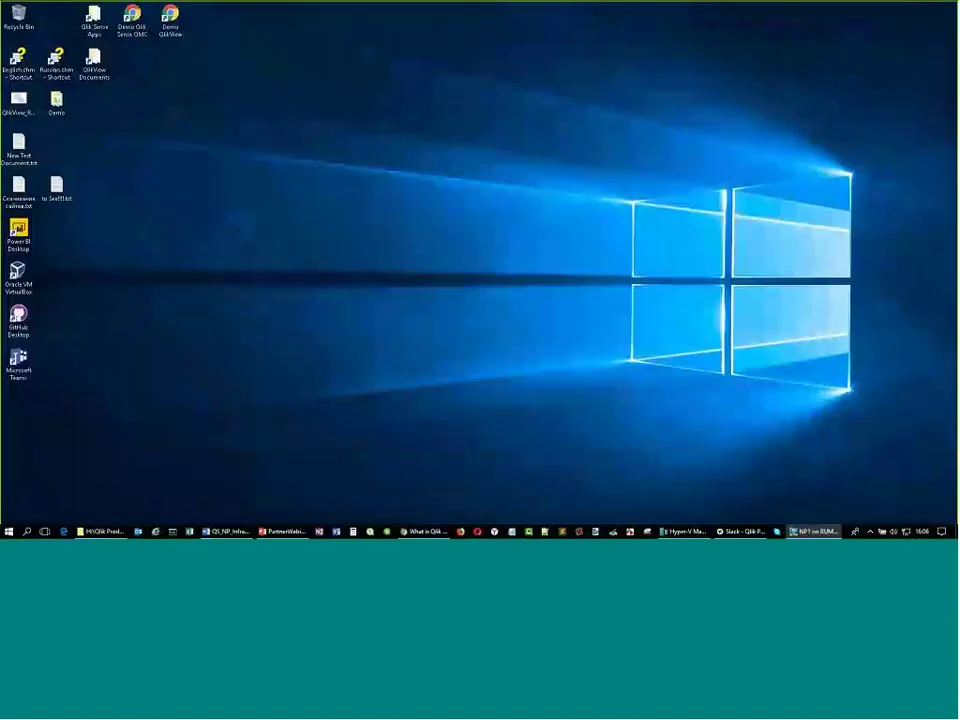
{"action": "left_click", "coordinate": [285, 533]}
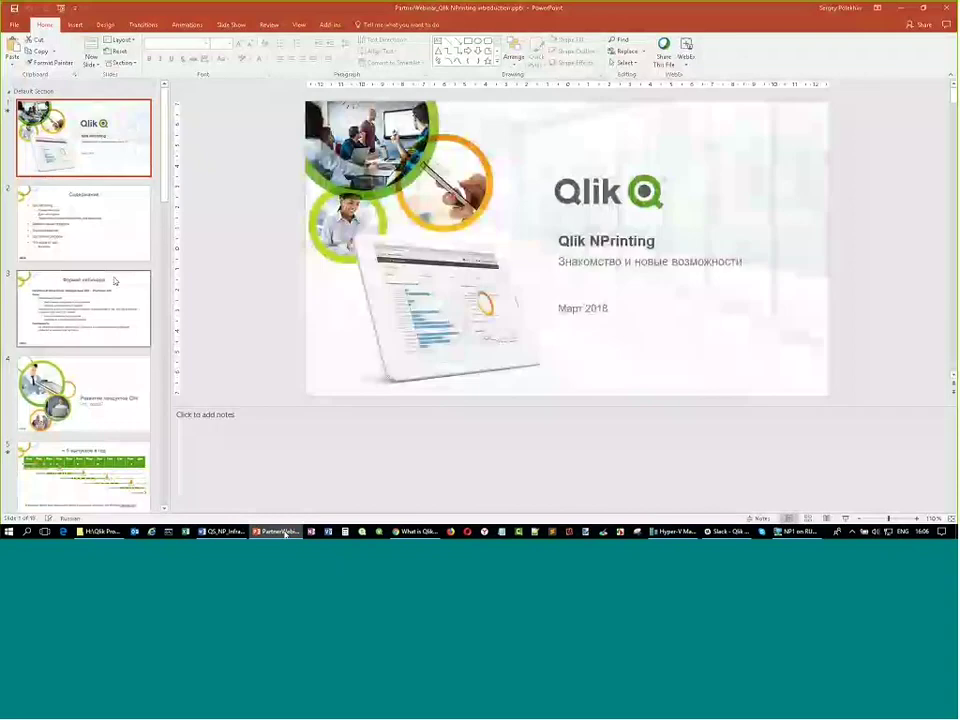
{"action": "scroll", "coordinate": [117, 283], "scroll_direction": "down", "scroll_amount": 10}
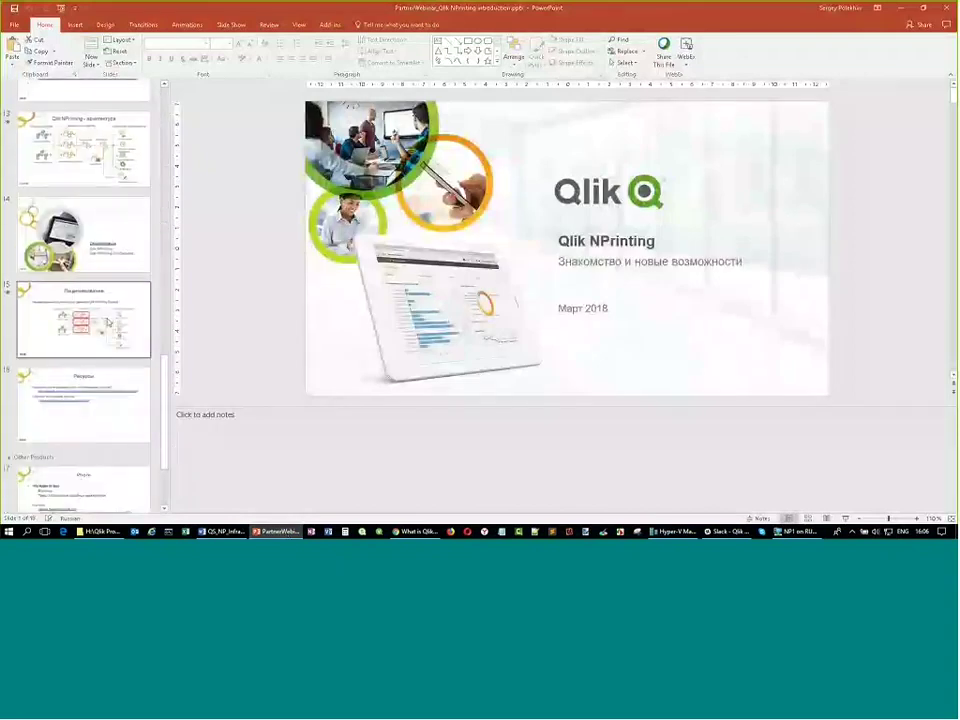
{"action": "left_click", "coordinate": [107, 323]}
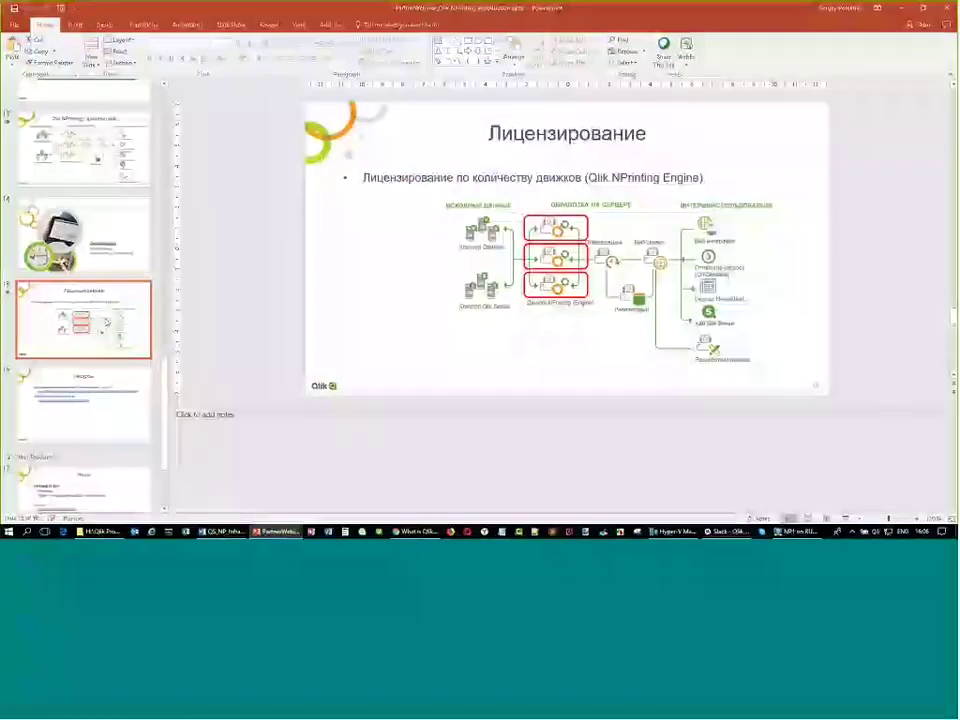